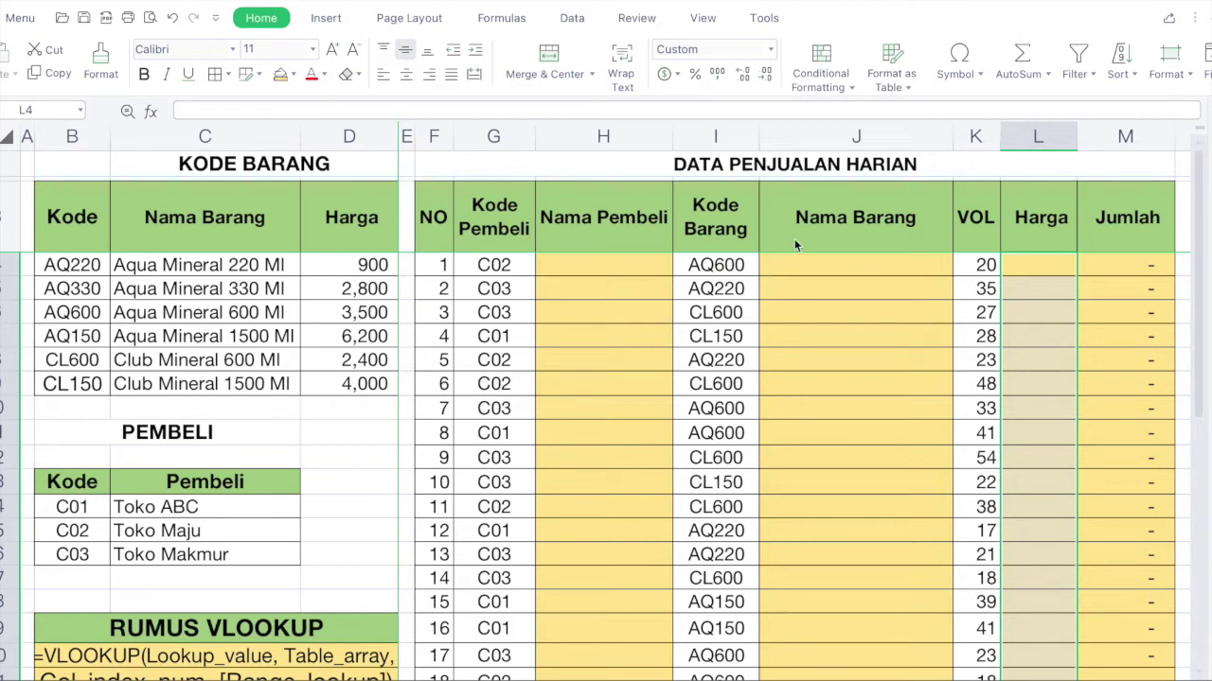
# Examine how the Kode Pembeli entries in the first two DATA PENJUALAN HARIAN rows correspond to names in the PEMBELI table.
pyautogui.click(926, 166)
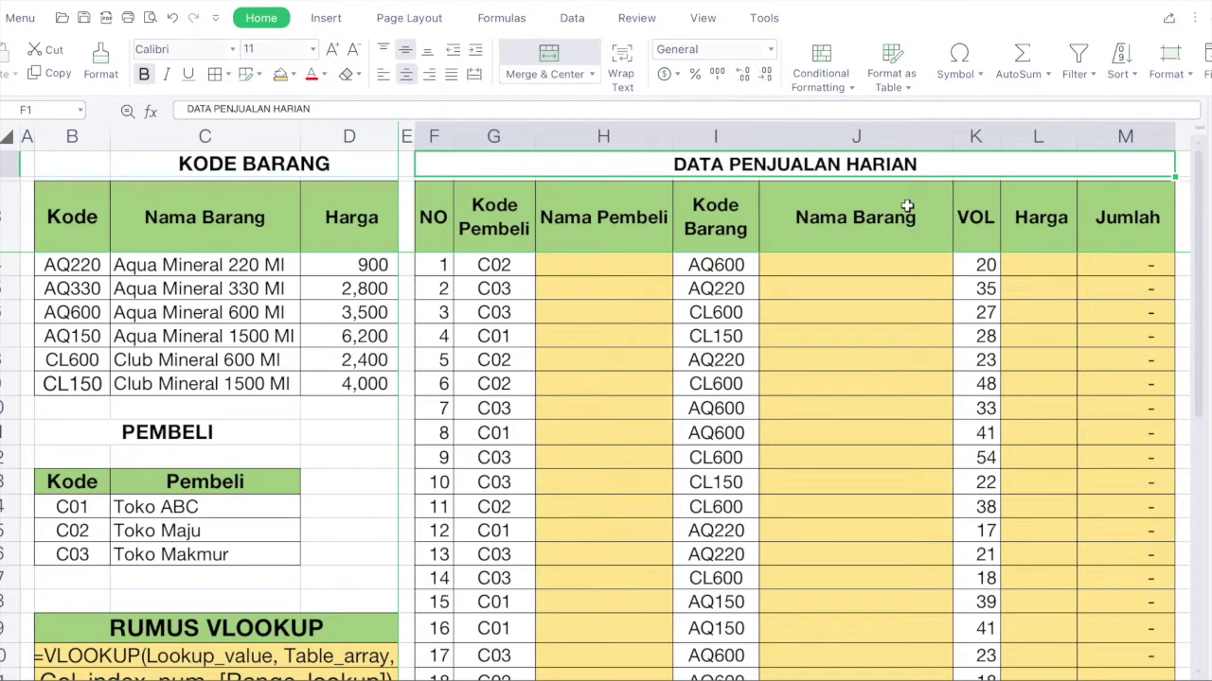
pyautogui.click(516, 268)
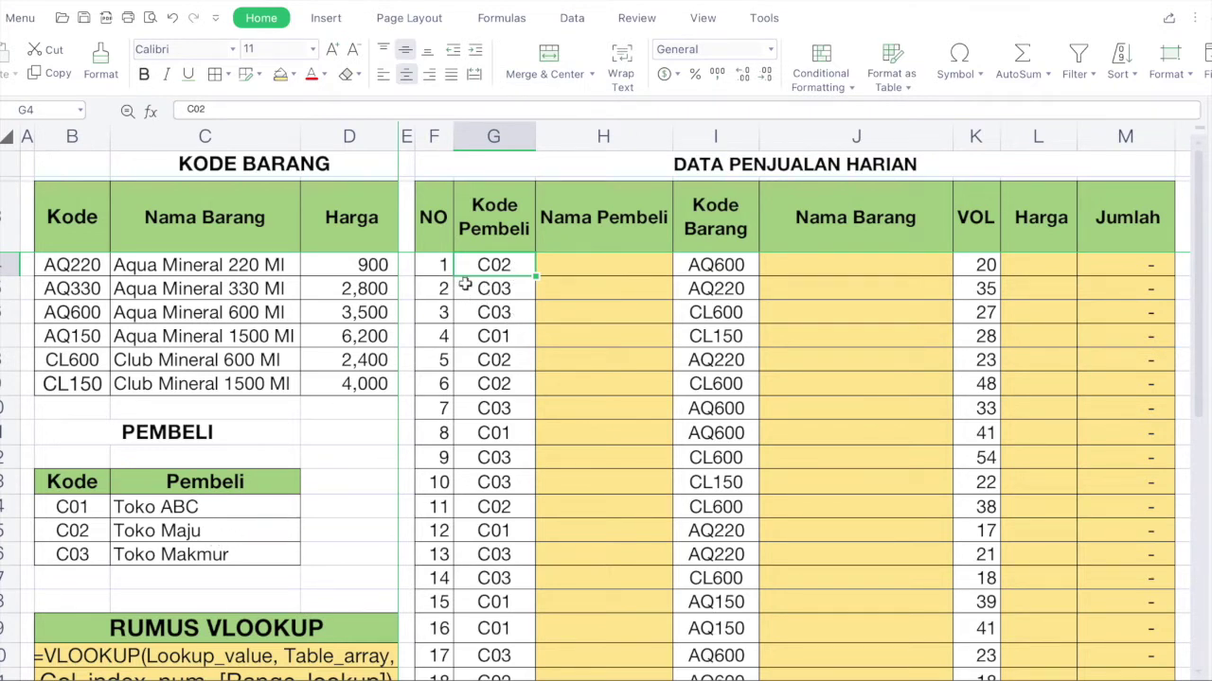
pyautogui.click(277, 554)
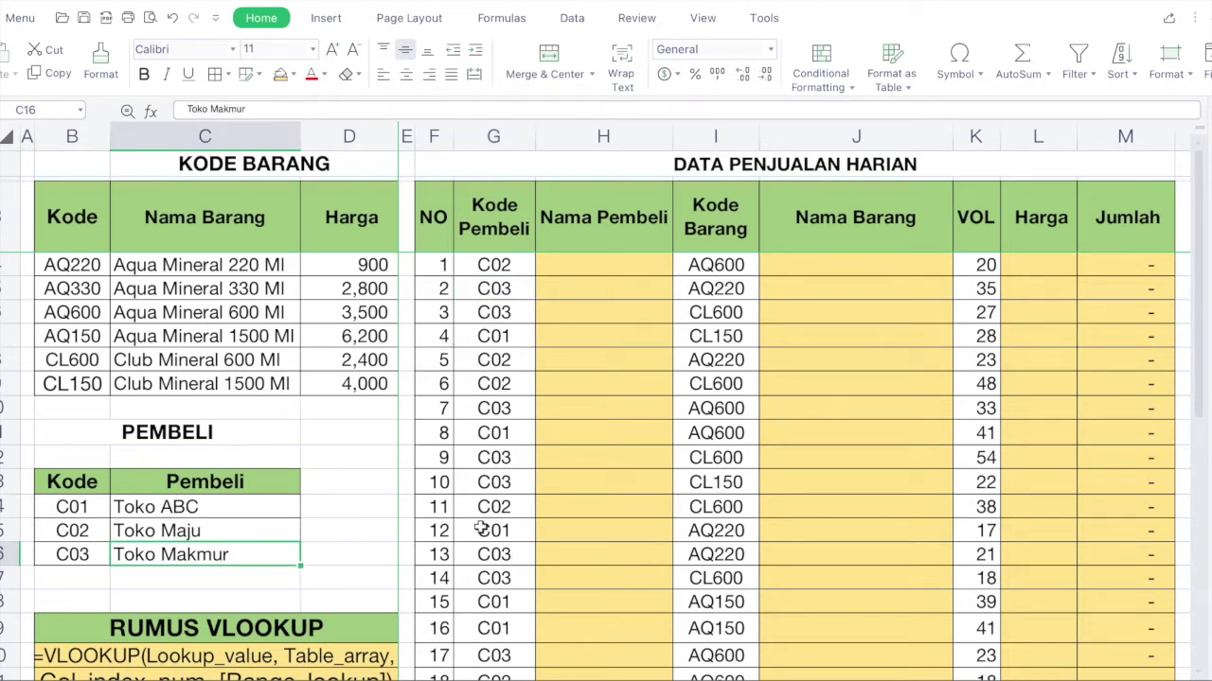
pyautogui.click(573, 271)
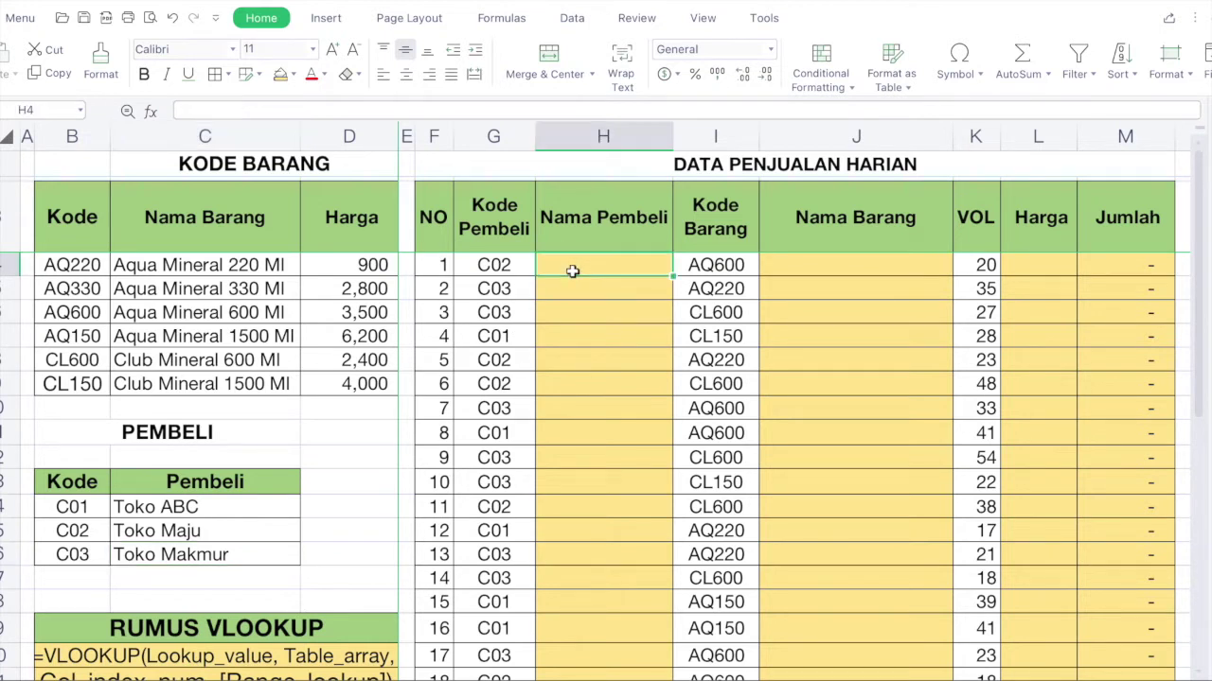
pyautogui.click(471, 269)
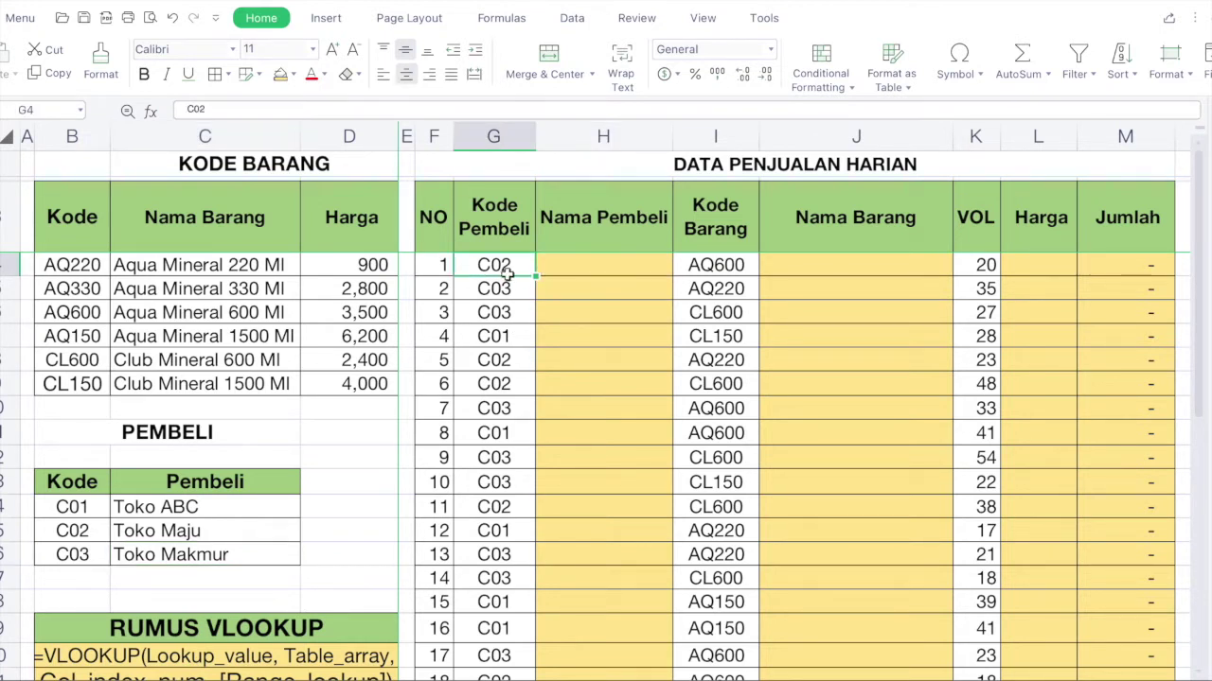
pyautogui.click(575, 272)
pyautogui.moveTo(83, 536); pyautogui.dragTo(208, 530)
pyautogui.click(582, 272)
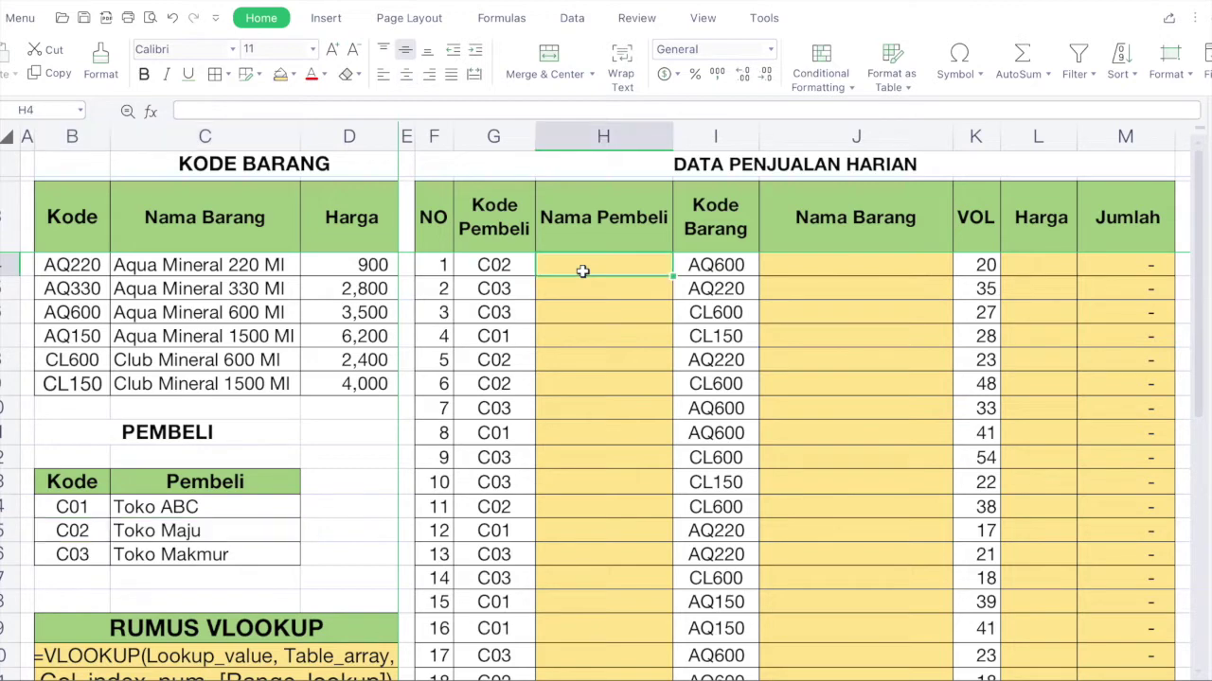
pyautogui.click(519, 294)
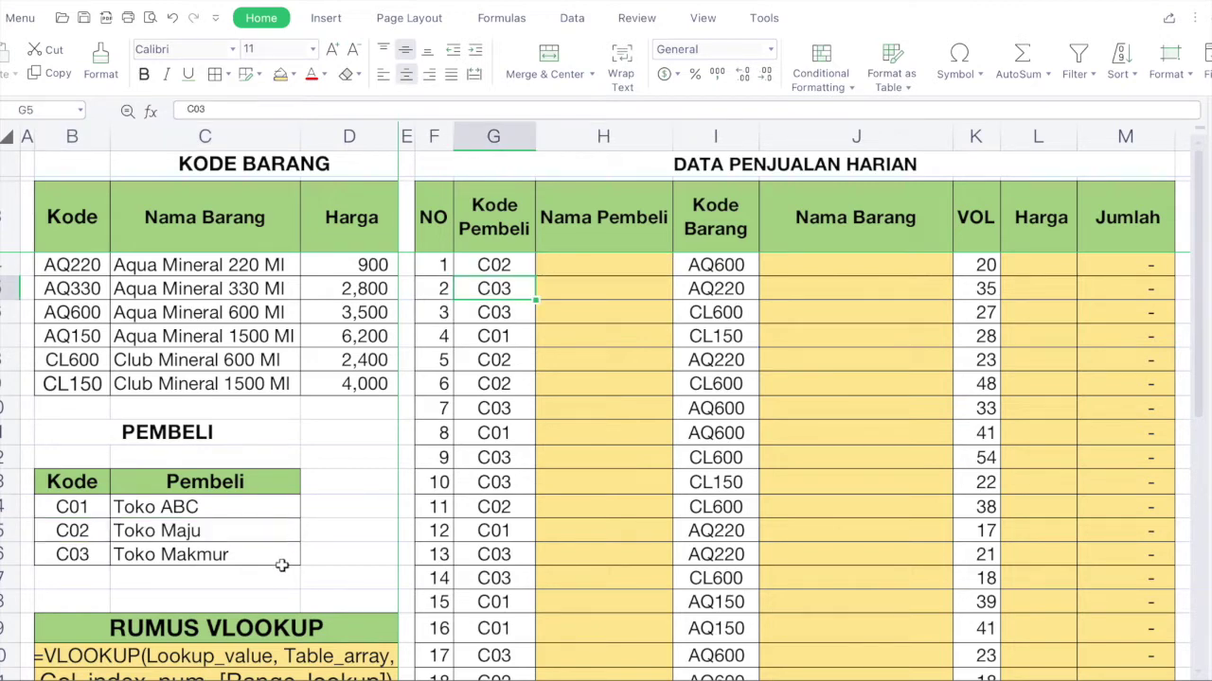
pyautogui.click(583, 287)
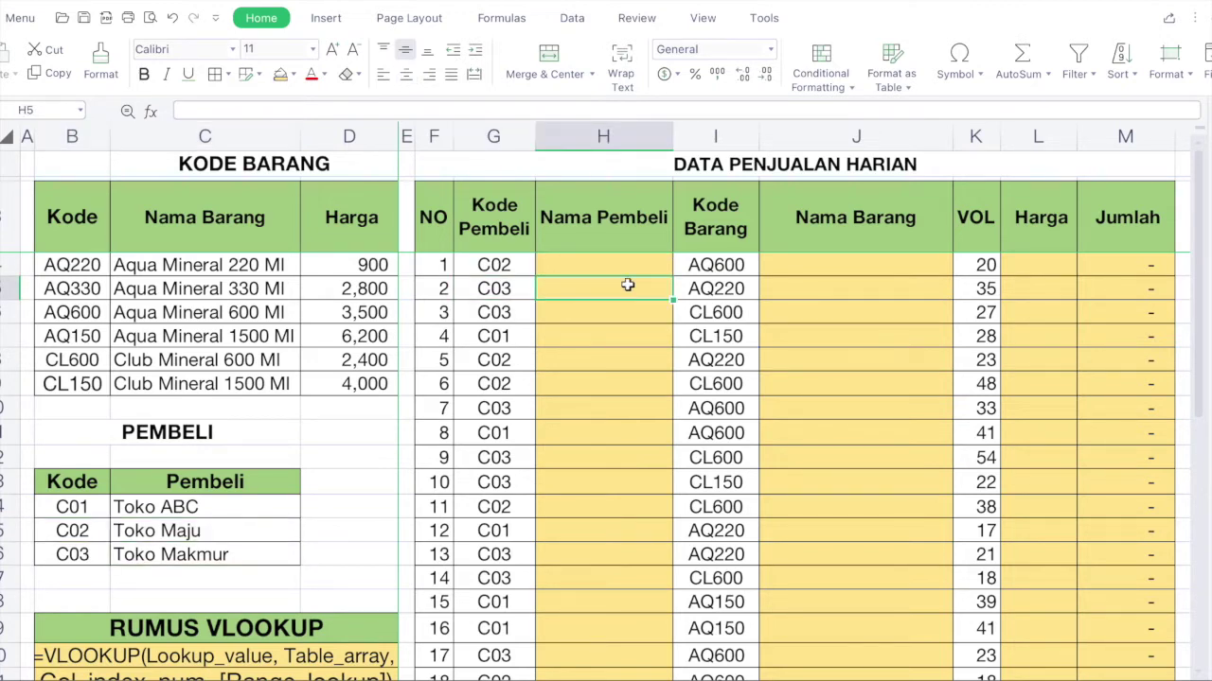
# Look through the empty Nama Pembeli column of the daily sales table from its first row to its last.
pyautogui.scroll(-1, 627, 284)
pyautogui.scroll(1, 628, 284)
pyautogui.scroll(-2, 541, 379)
pyautogui.scroll(-3, 540, 379)
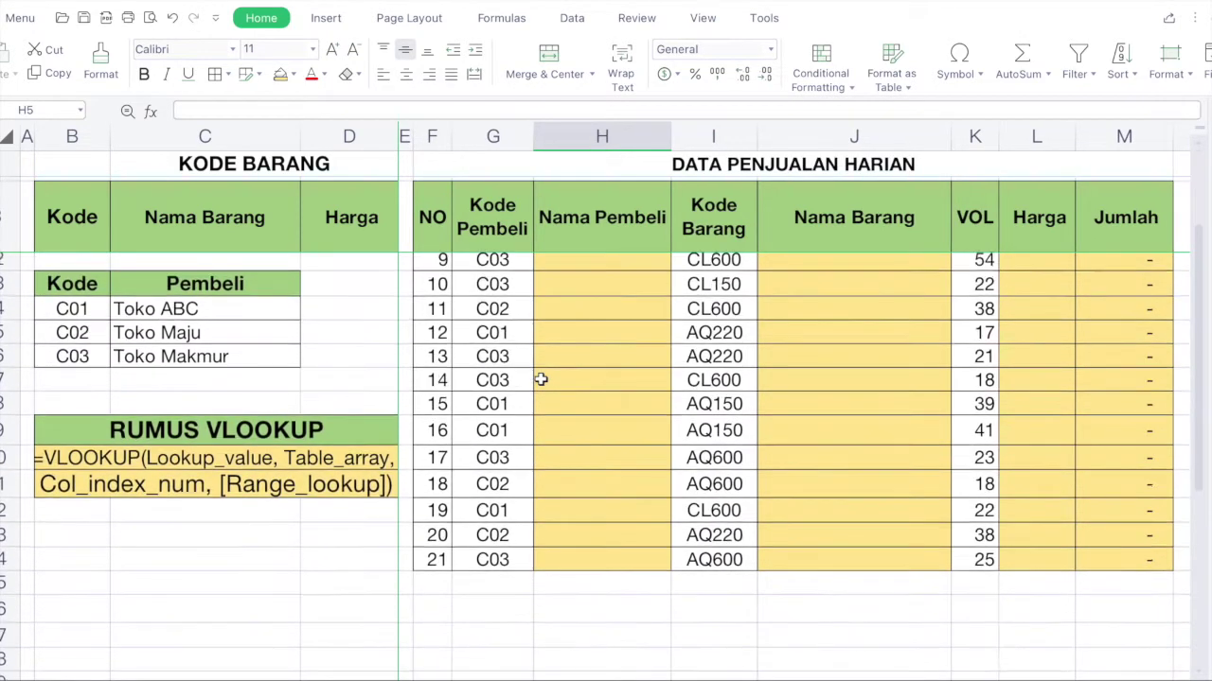
pyautogui.scroll(1, 541, 379)
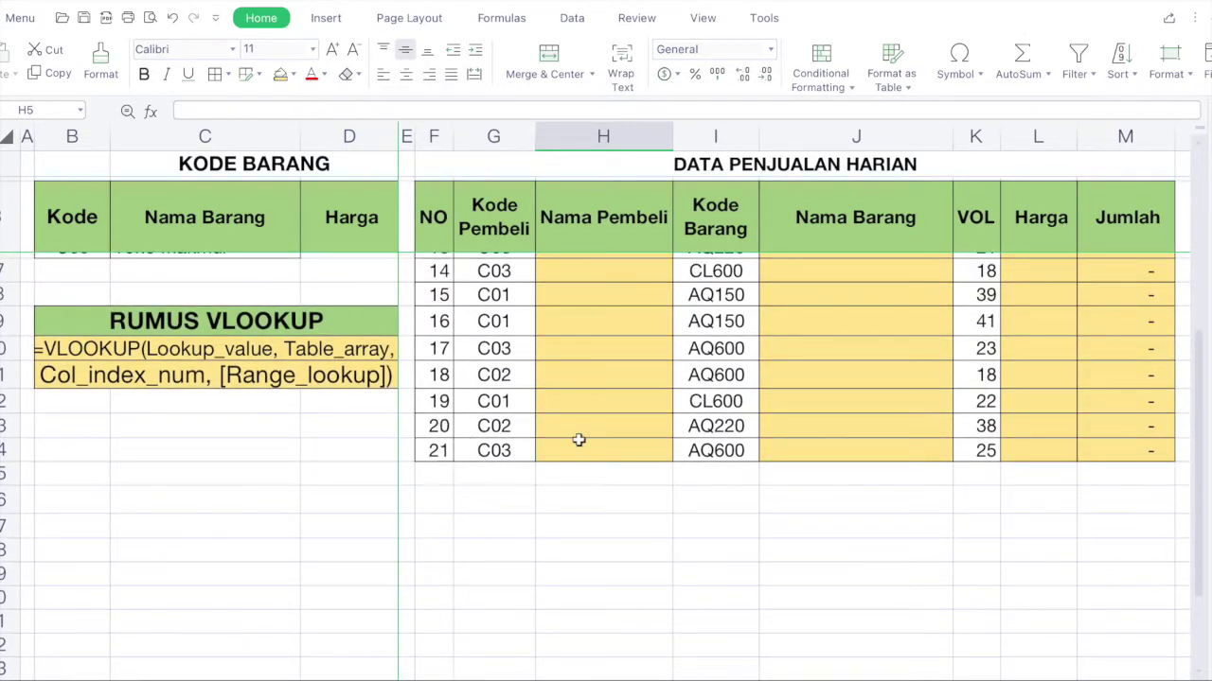
pyautogui.scroll(-5, 579, 439)
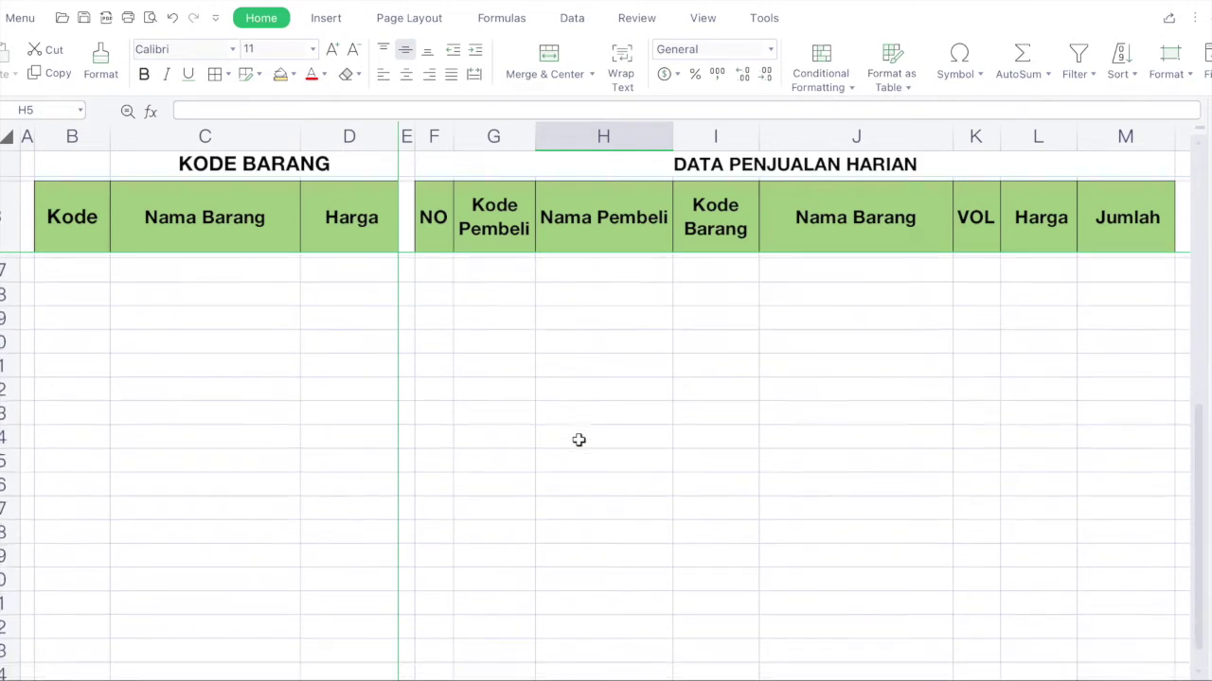
pyautogui.scroll(8, 579, 439)
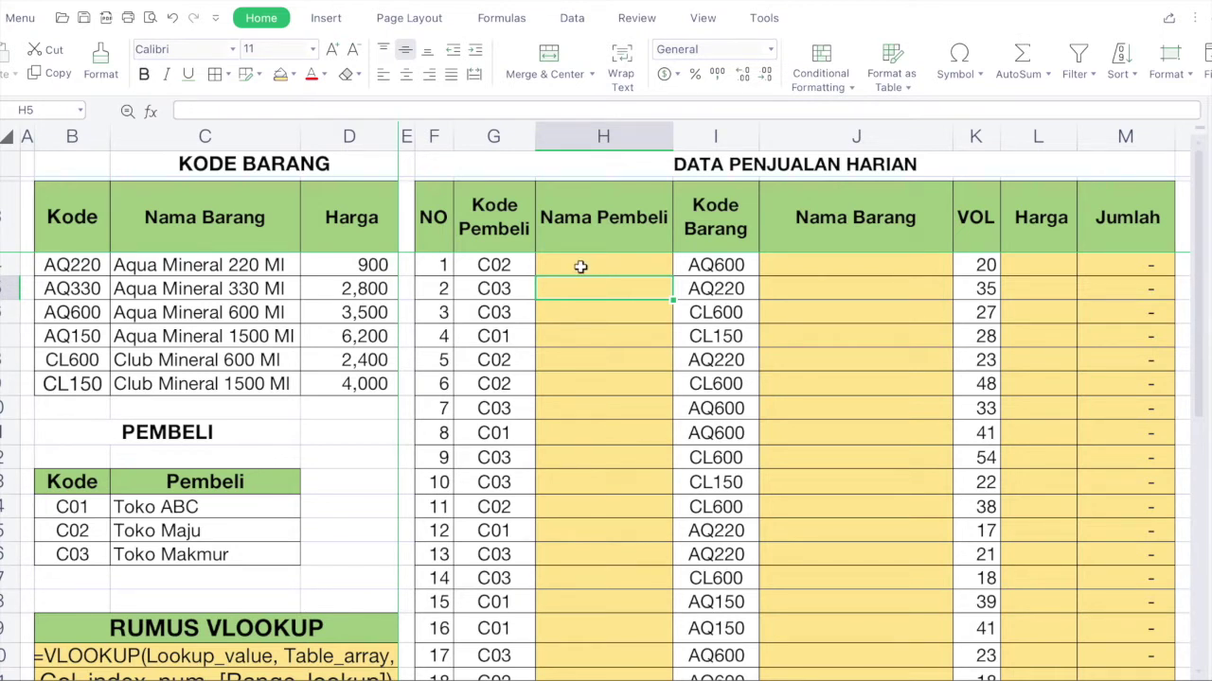
pyautogui.click(616, 244)
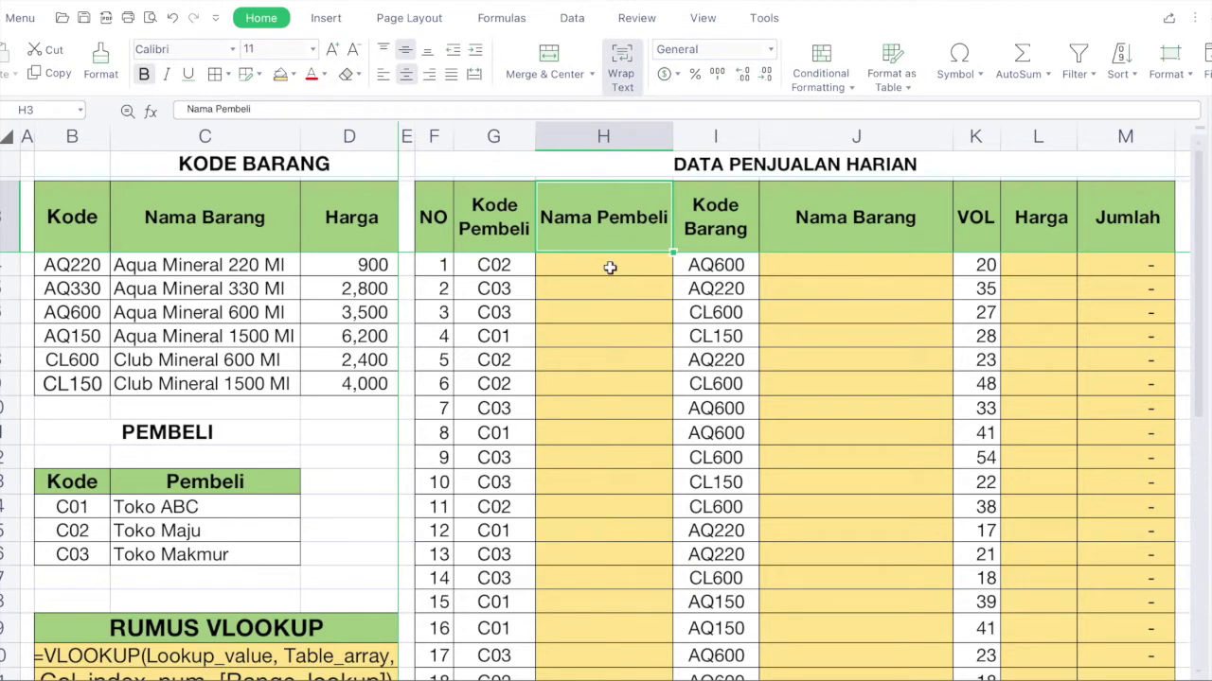
pyautogui.click(610, 267)
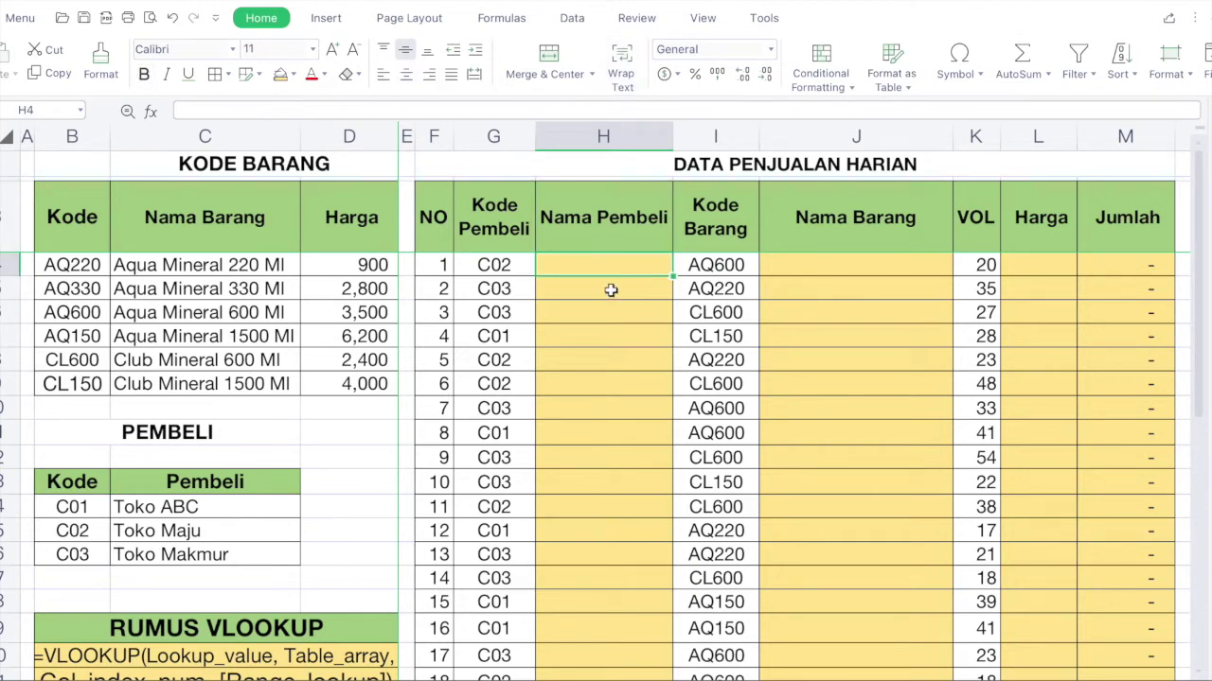
pyautogui.scroll(-5, 611, 290)
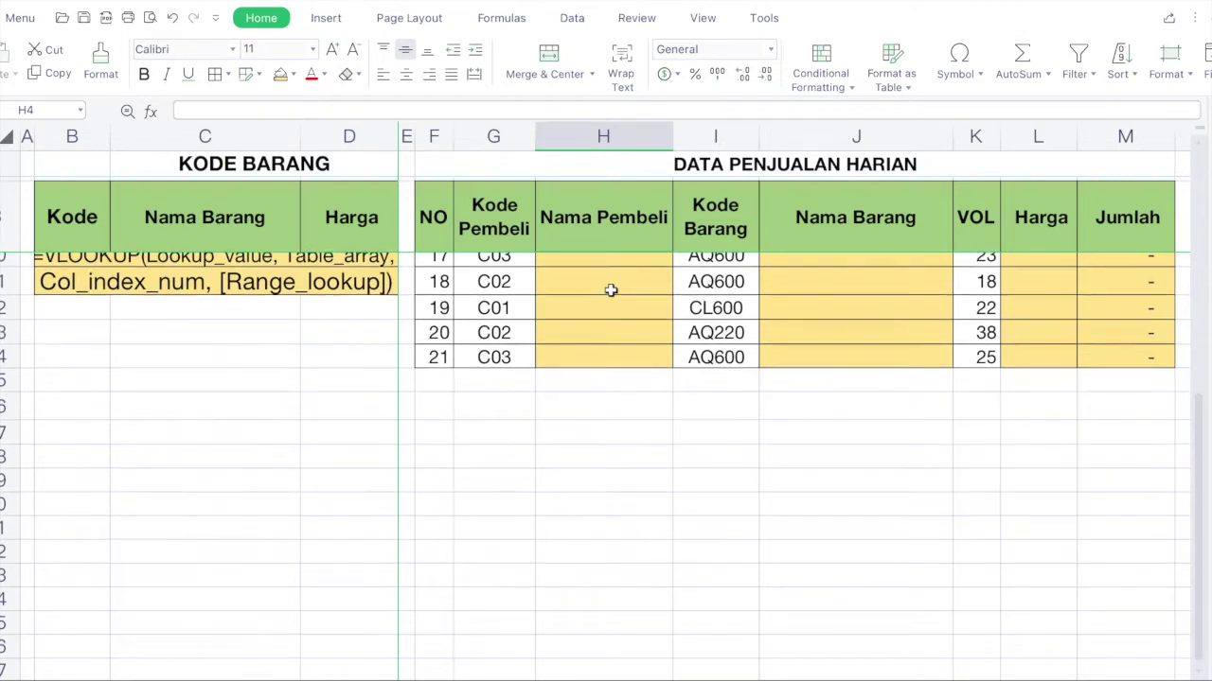
pyautogui.scroll(5, 610, 289)
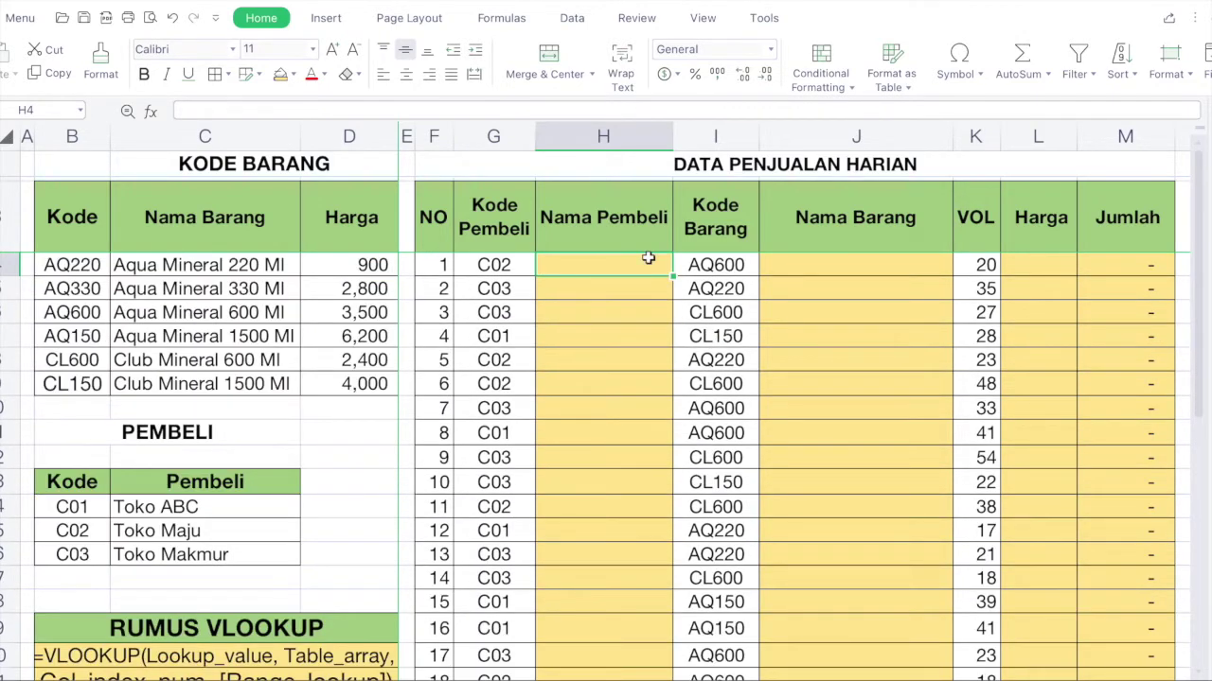
# Examine how the first sale's Kode Barang, AQ600, matches an item name in the KODE BARANG table.
pyautogui.click(833, 243)
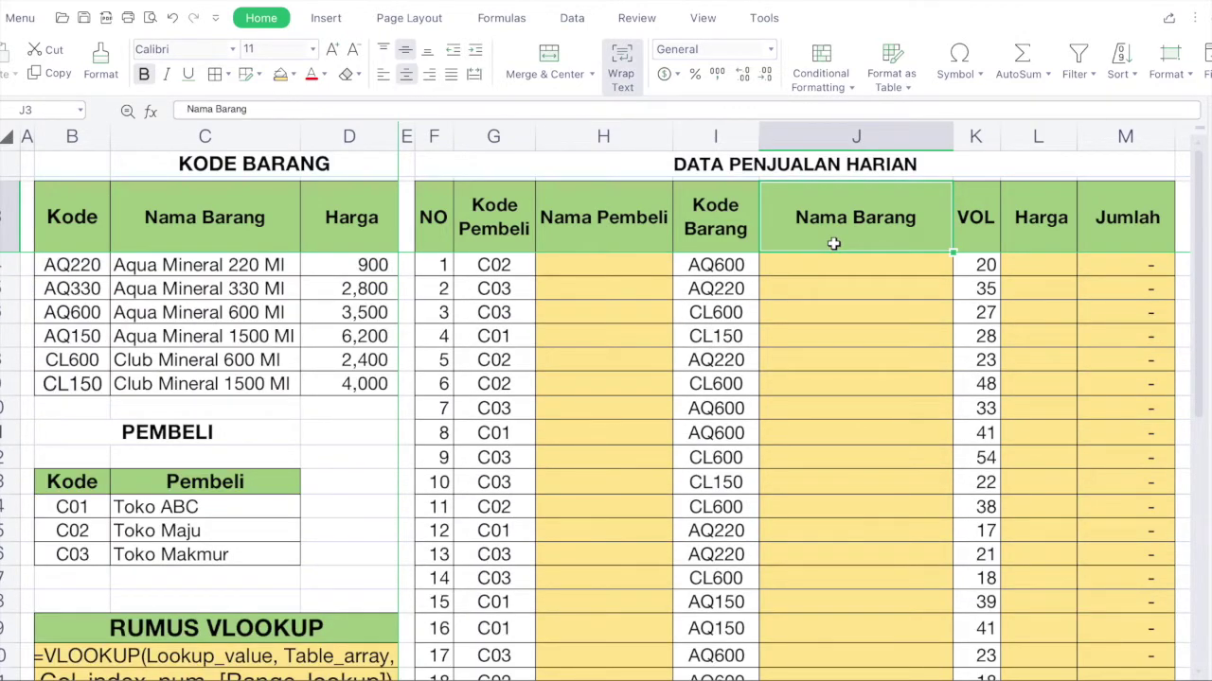
pyautogui.click(695, 263)
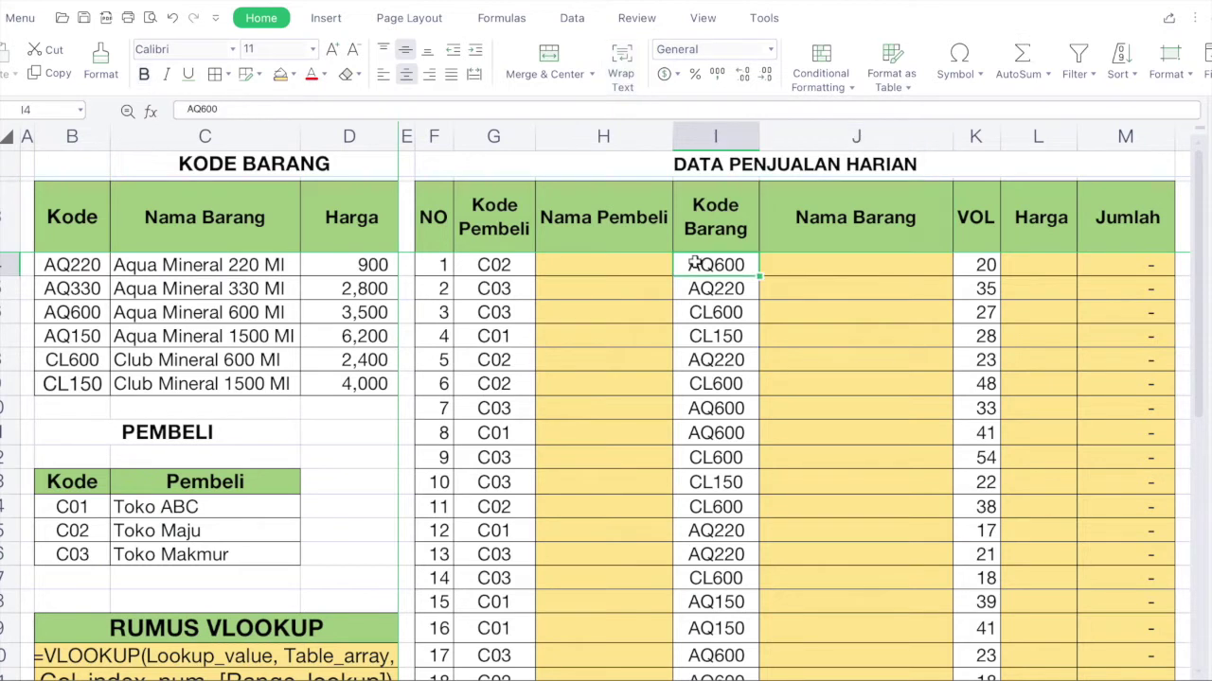
pyautogui.click(839, 269)
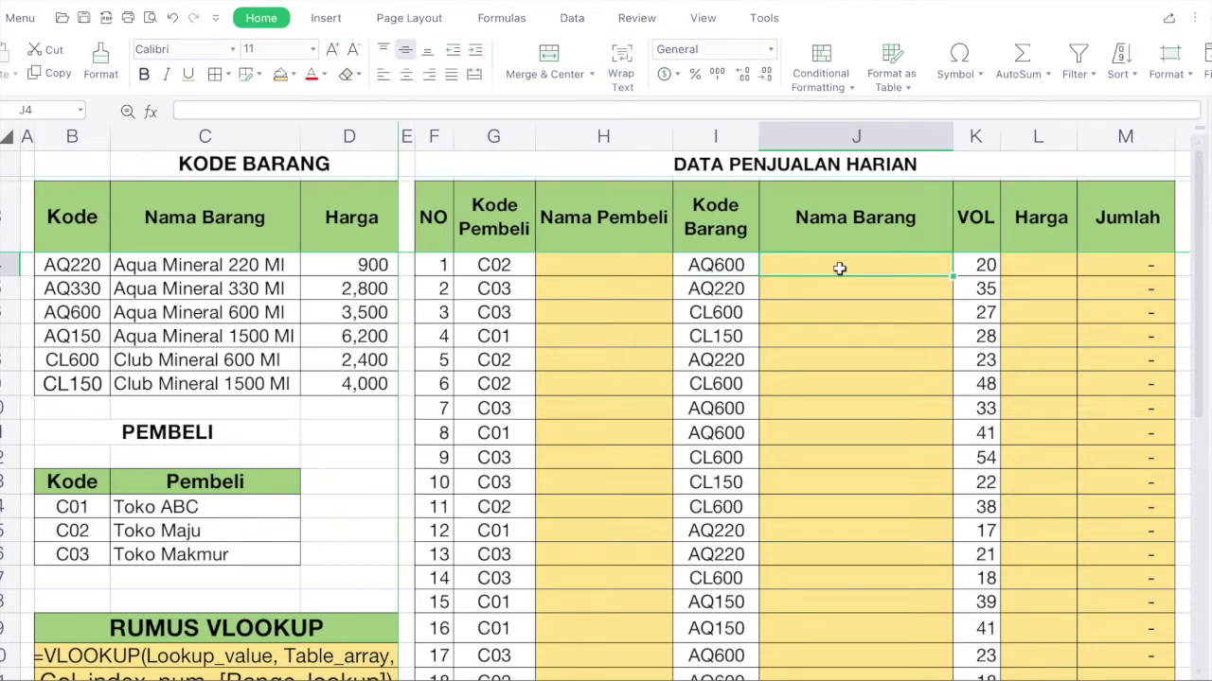
pyautogui.click(85, 218)
pyautogui.keyDown('shift'); pyautogui.click(332, 375); pyautogui.keyUp('shift')
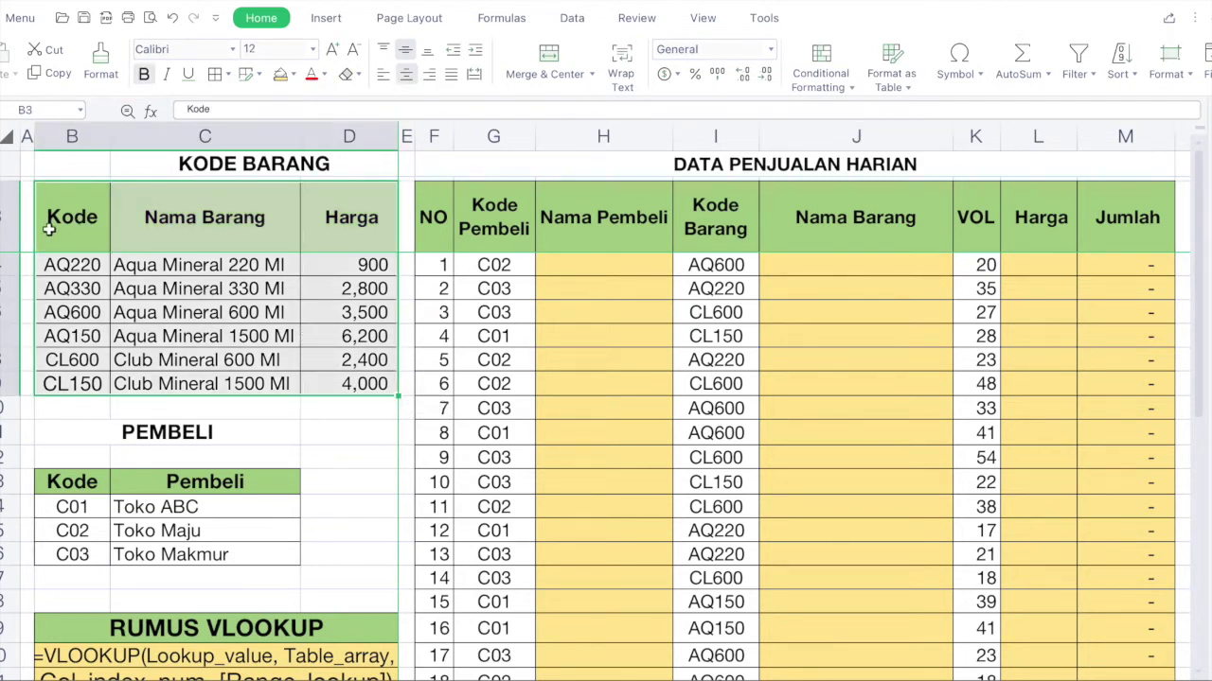
pyautogui.click(696, 267)
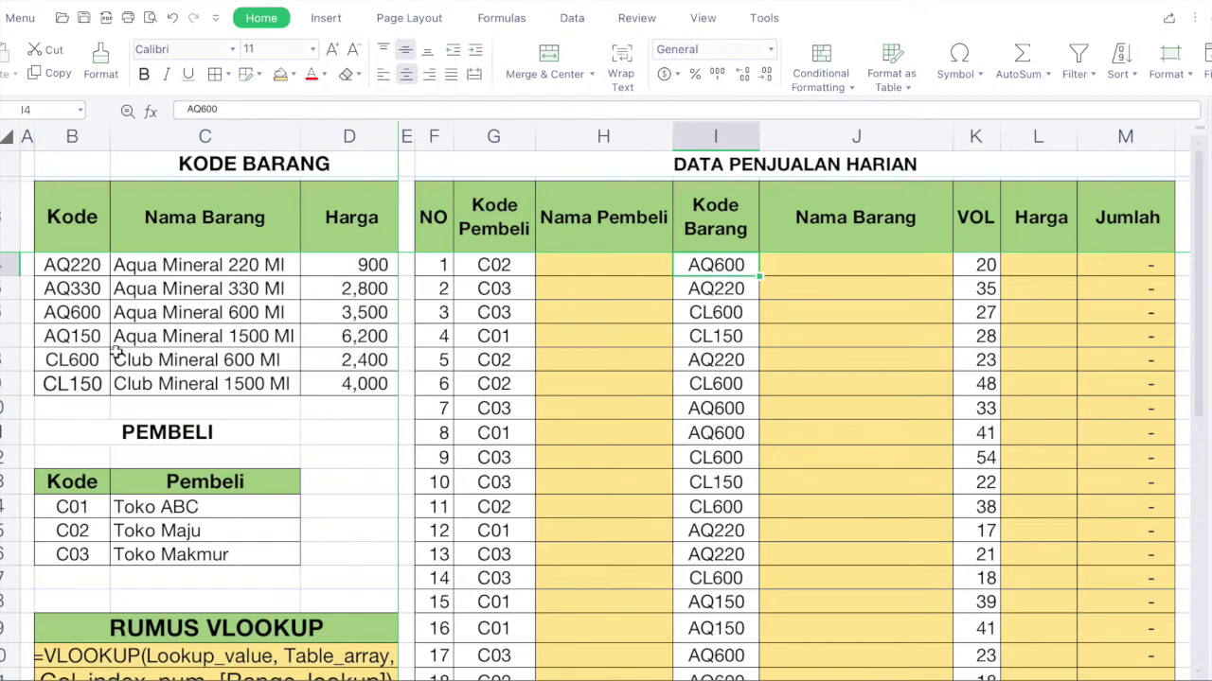
pyautogui.click(80, 313)
pyautogui.click(204, 314)
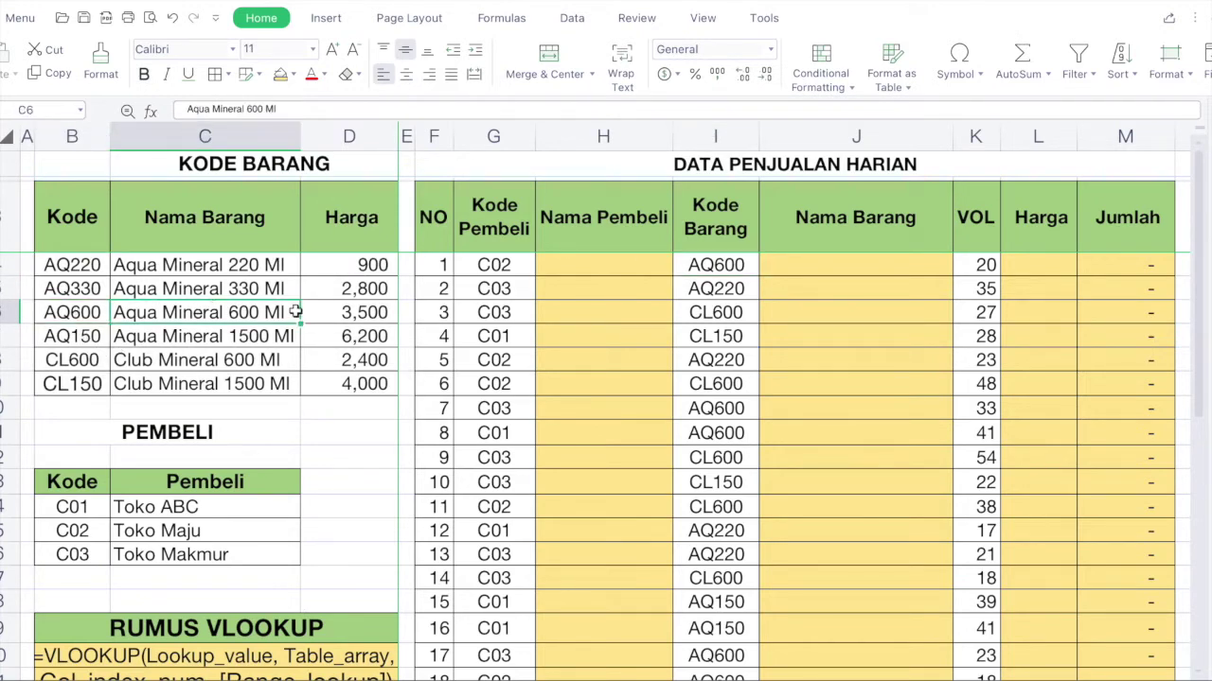
pyautogui.scroll(-2, 849, 266)
pyautogui.scroll(2, 849, 266)
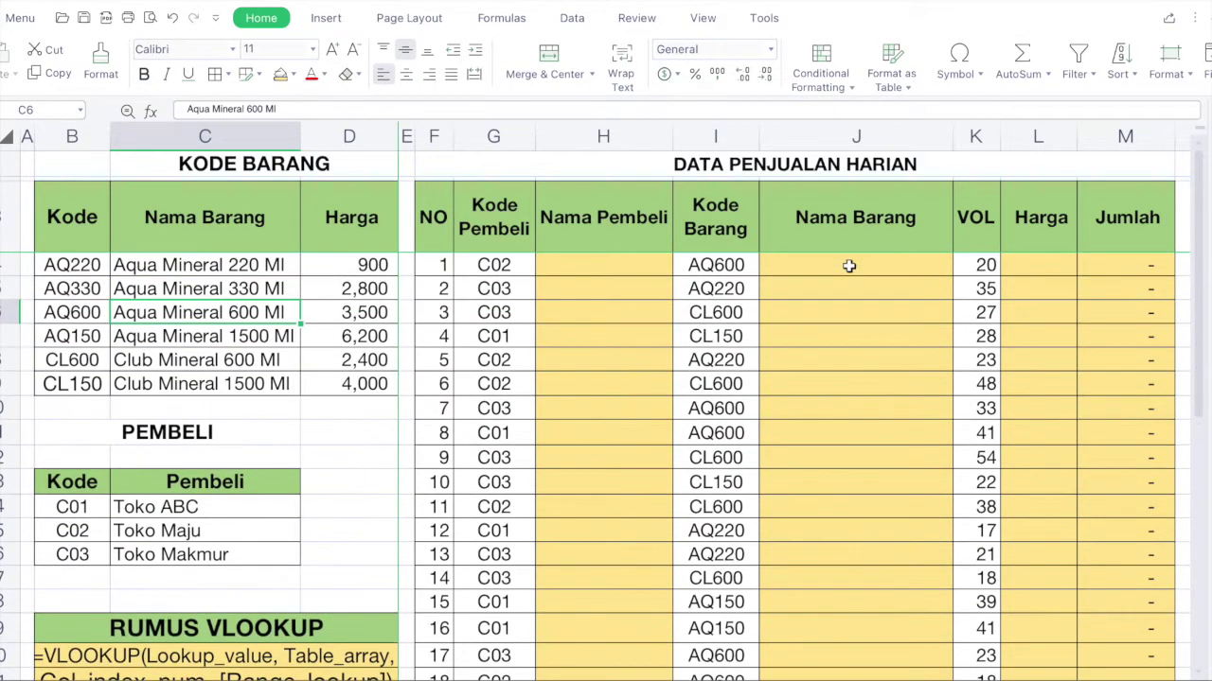
# Compare the KODE BARANG rows for CL600 and AQ600 with the empty Nama Pembeli, Nama Barang and Harga cells in the sales table.
pyautogui.click(1015, 273)
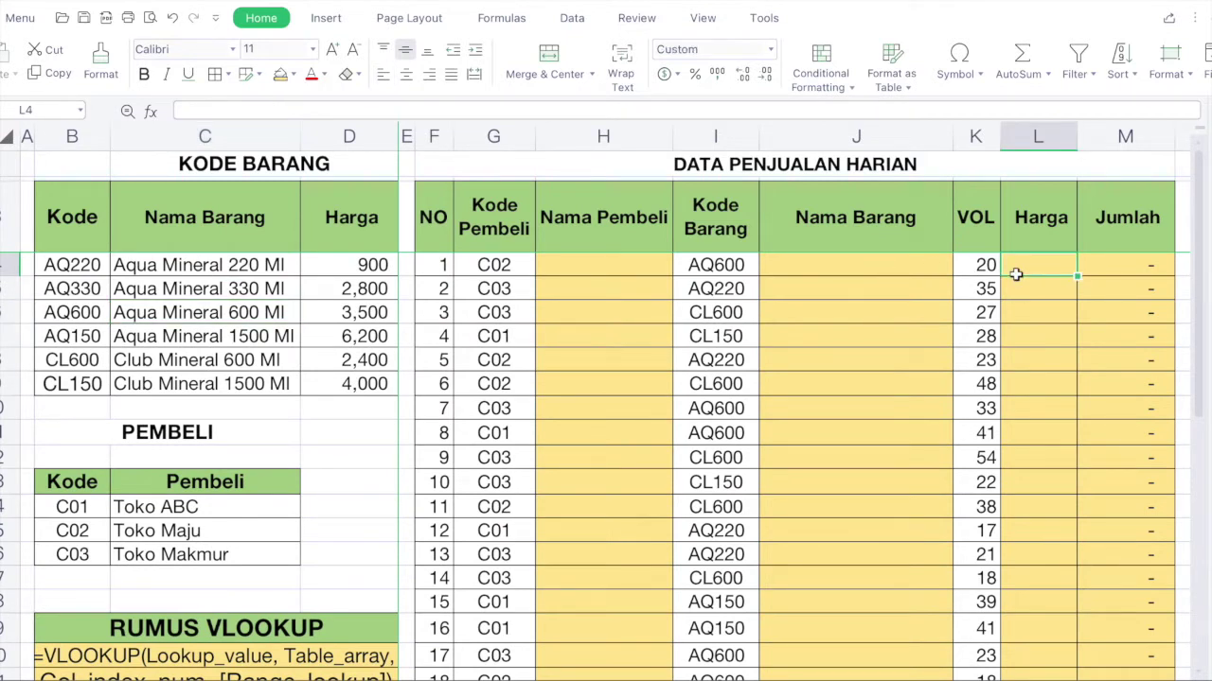
pyautogui.click(756, 265)
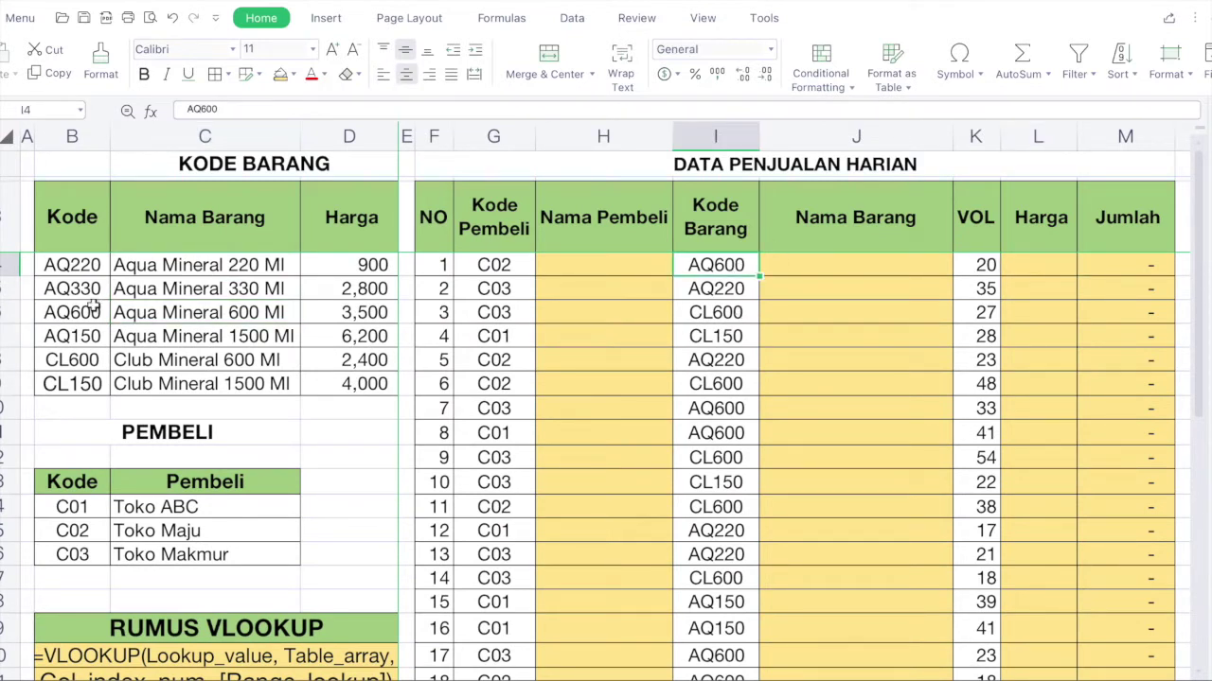
pyautogui.click(86, 358)
pyautogui.keyDown('shift'); pyautogui.click(322, 359); pyautogui.keyUp('shift')
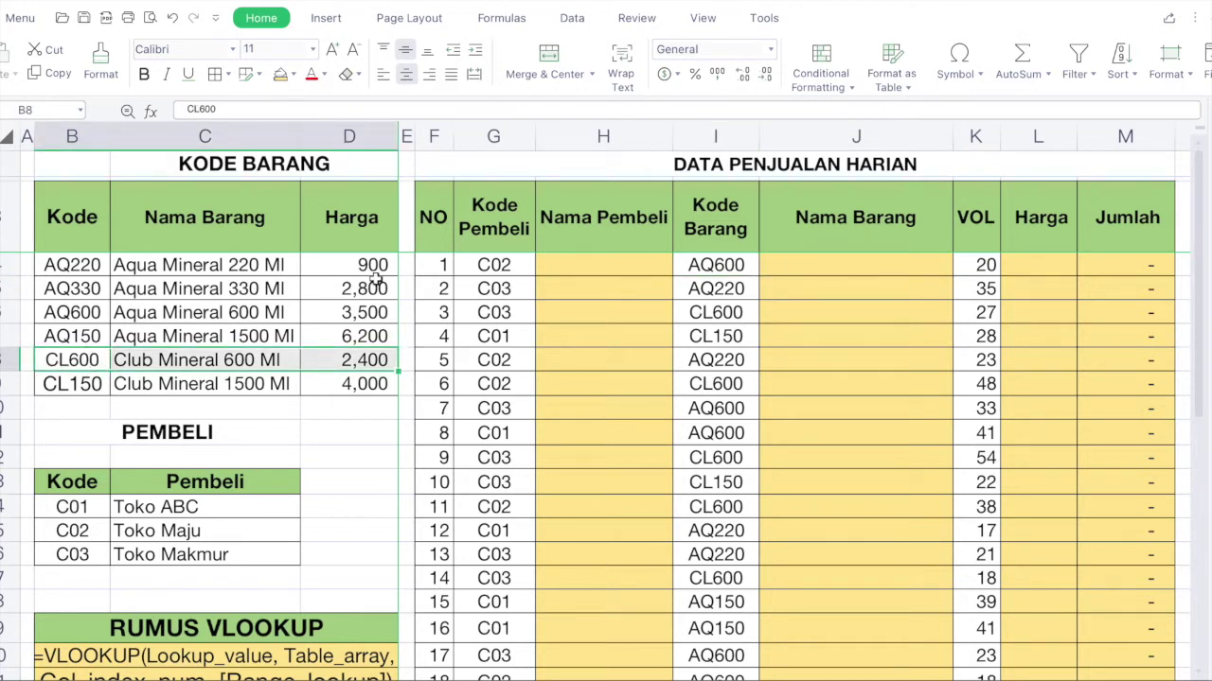
pyautogui.click(102, 315)
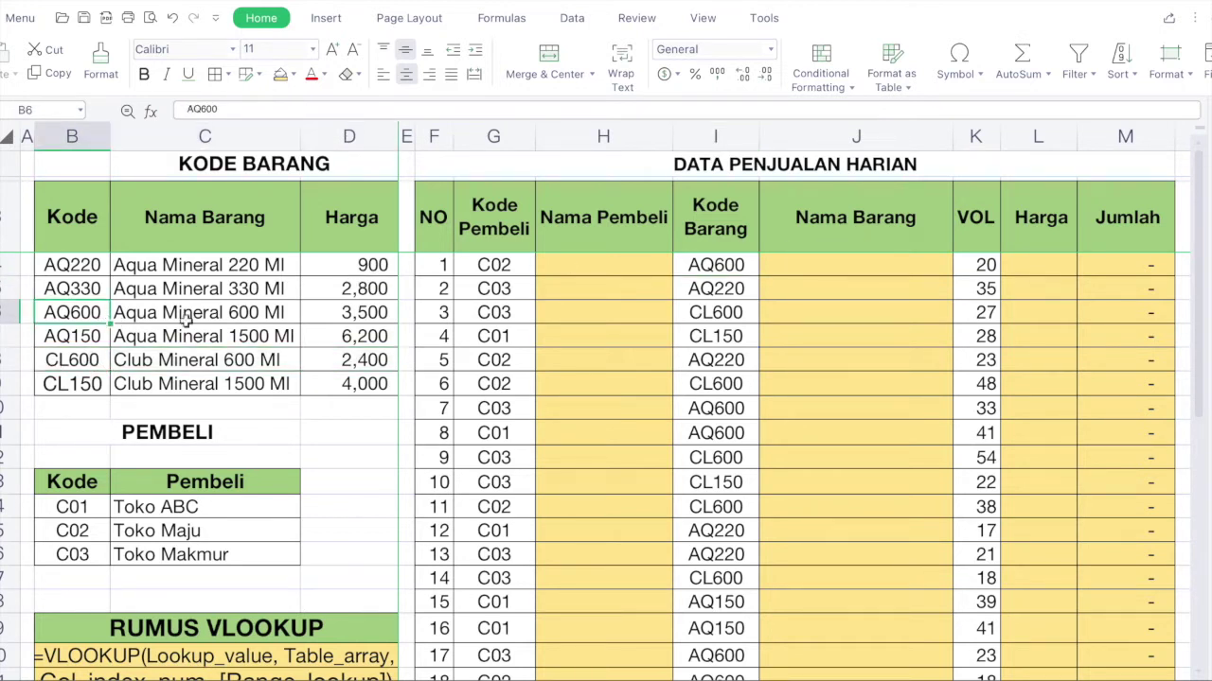
pyautogui.keyDown('shift'); pyautogui.click(331, 315); pyautogui.keyUp('shift')
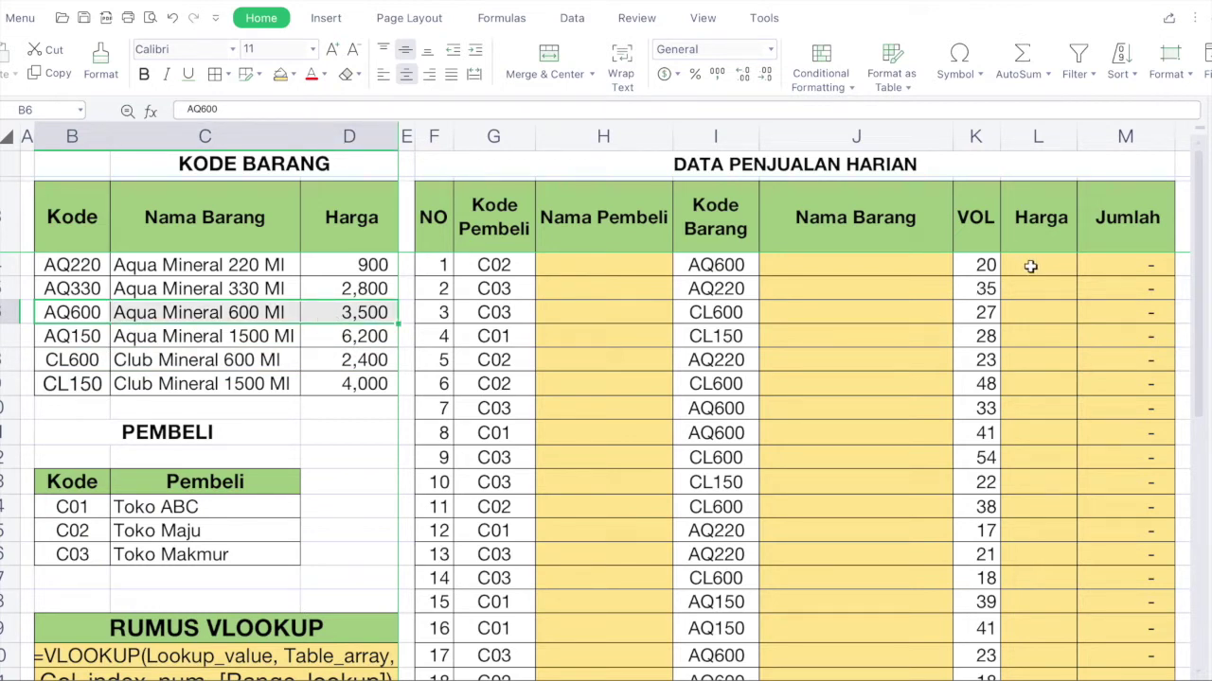
pyautogui.click(647, 266)
pyautogui.click(826, 278)
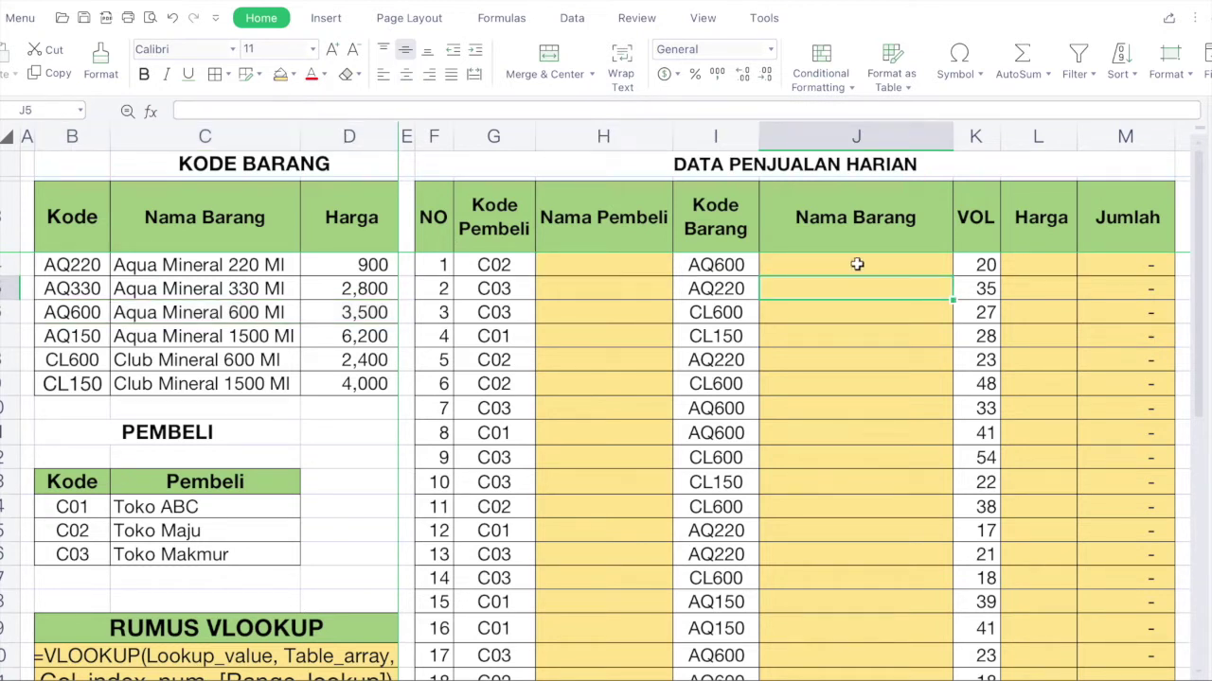
pyautogui.click(855, 264)
pyautogui.click(1038, 265)
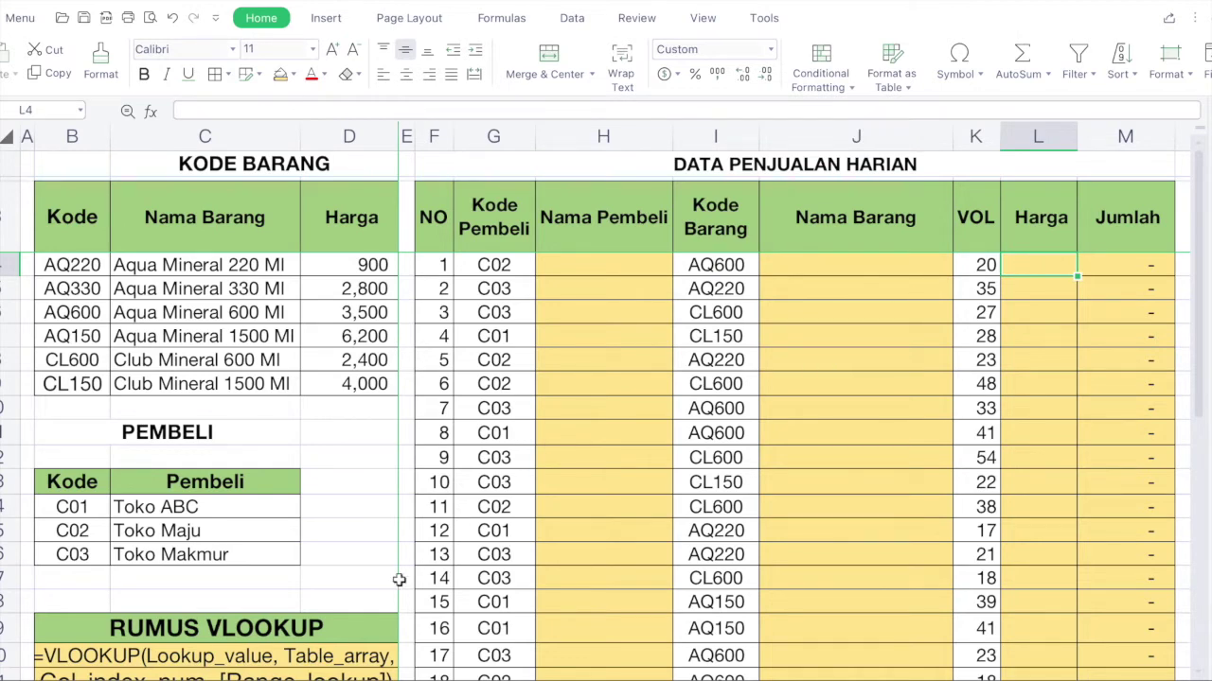
# Read the VLOOKUP syntax and its arguments in the RUMUS VLOOKUP box below the PEMBELI table.
pyautogui.scroll(-1, 572, 528)
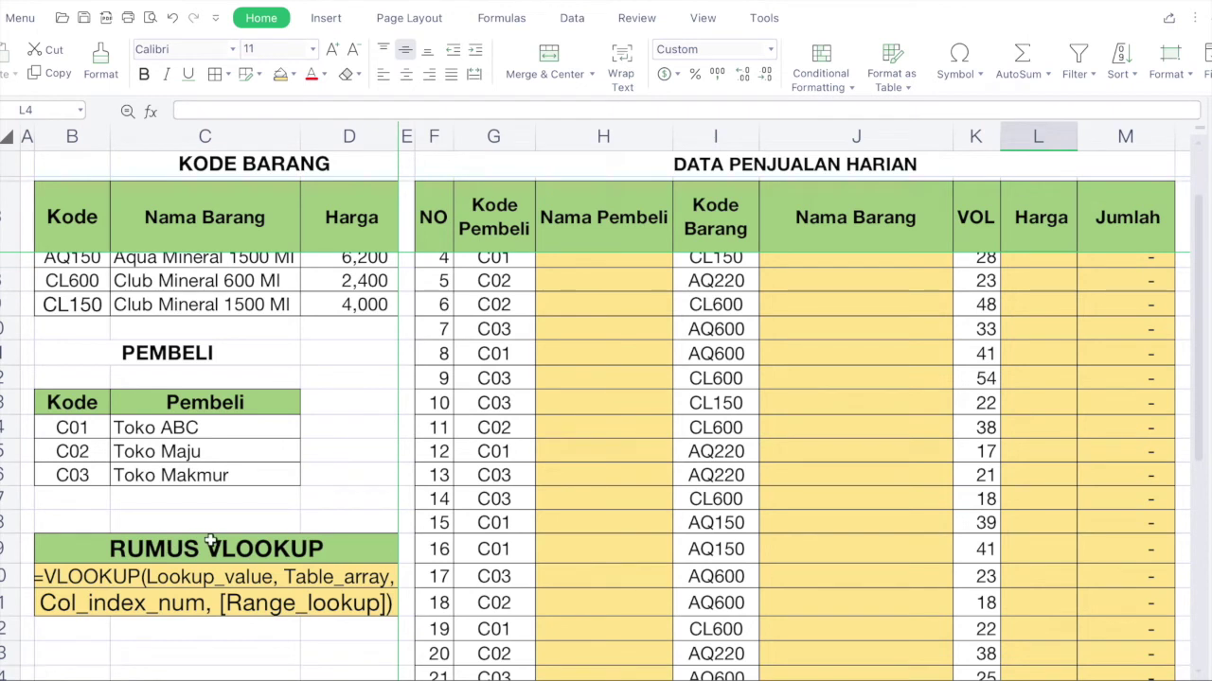
pyautogui.click(210, 543)
pyautogui.keyDown('shift'); pyautogui.click(219, 608); pyautogui.keyUp('shift')
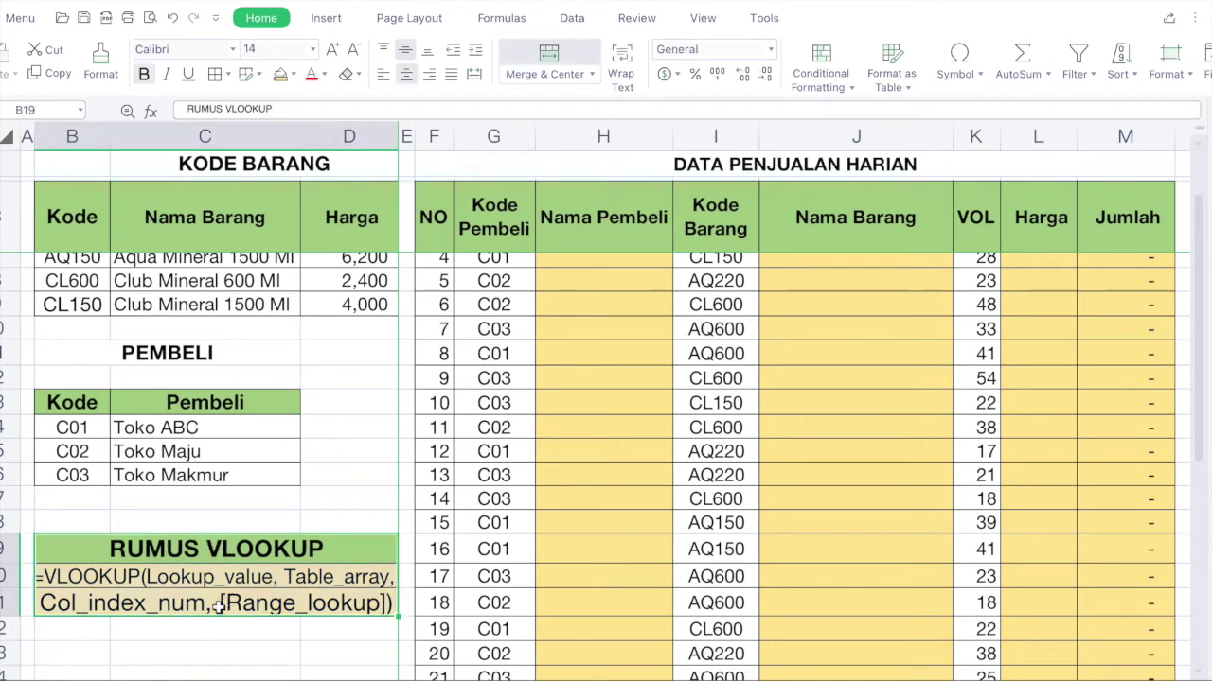
pyautogui.click(194, 651)
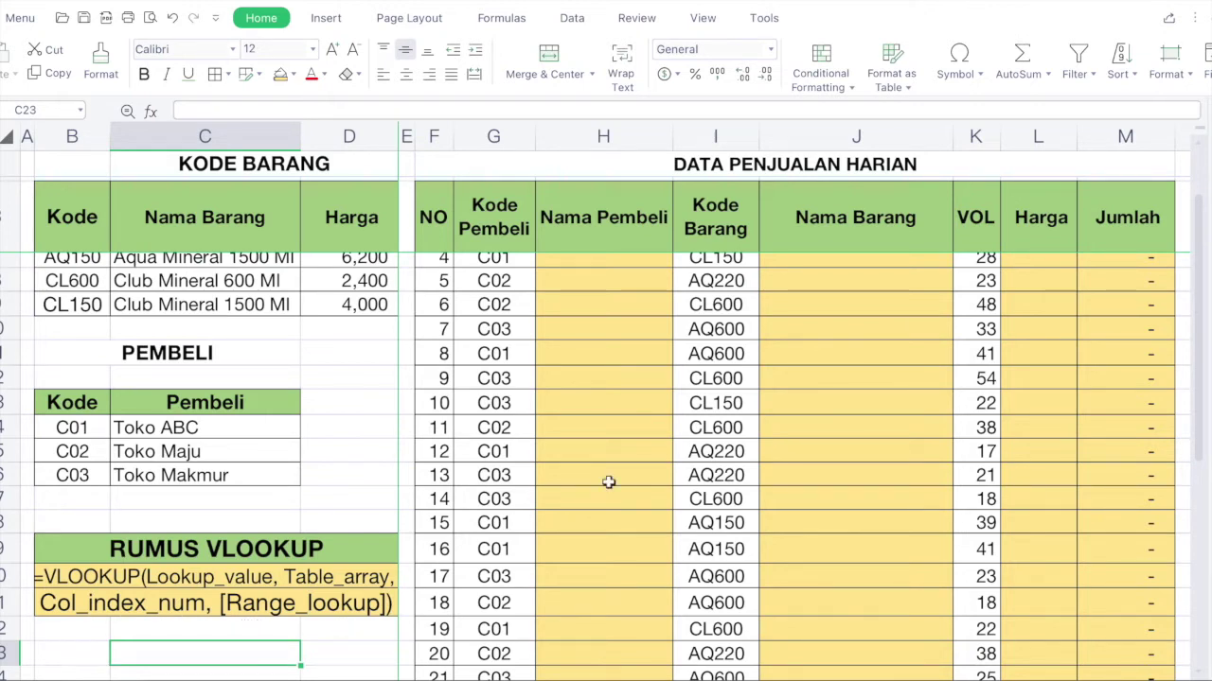
# Compare the empty Nama Pembeli column and the Kode Pembeli codes with the PEMBELI table in B14:C16.
pyautogui.scroll(1, 608, 483)
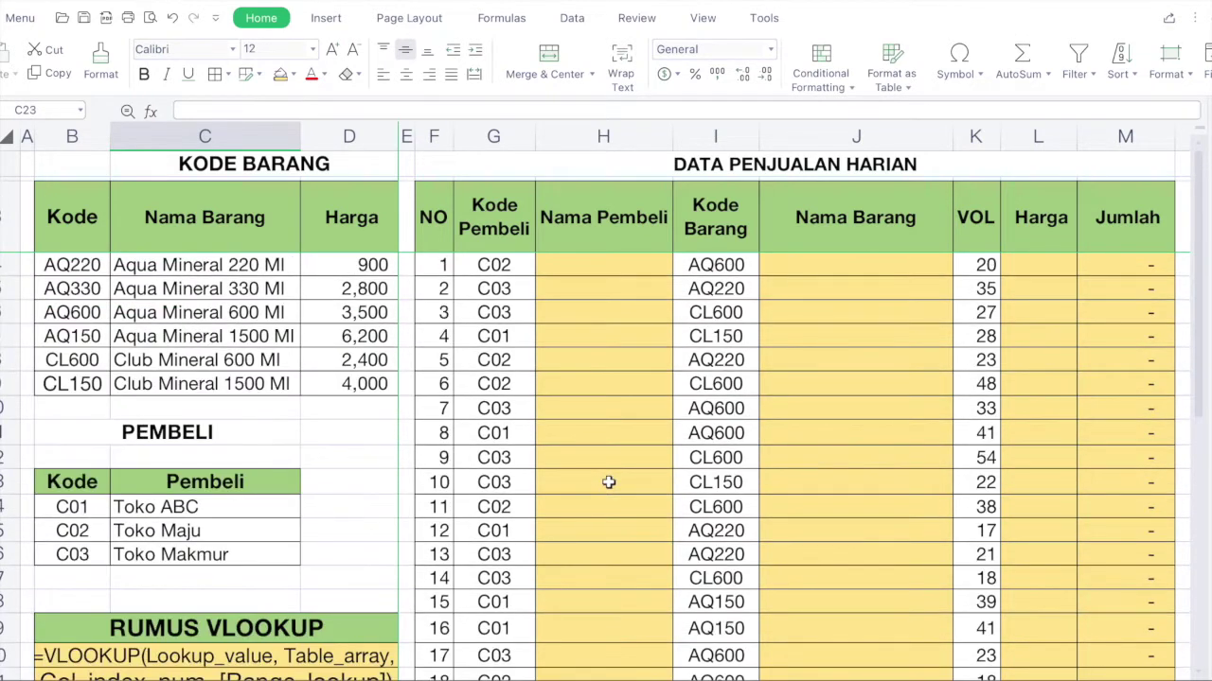
pyautogui.click(612, 135)
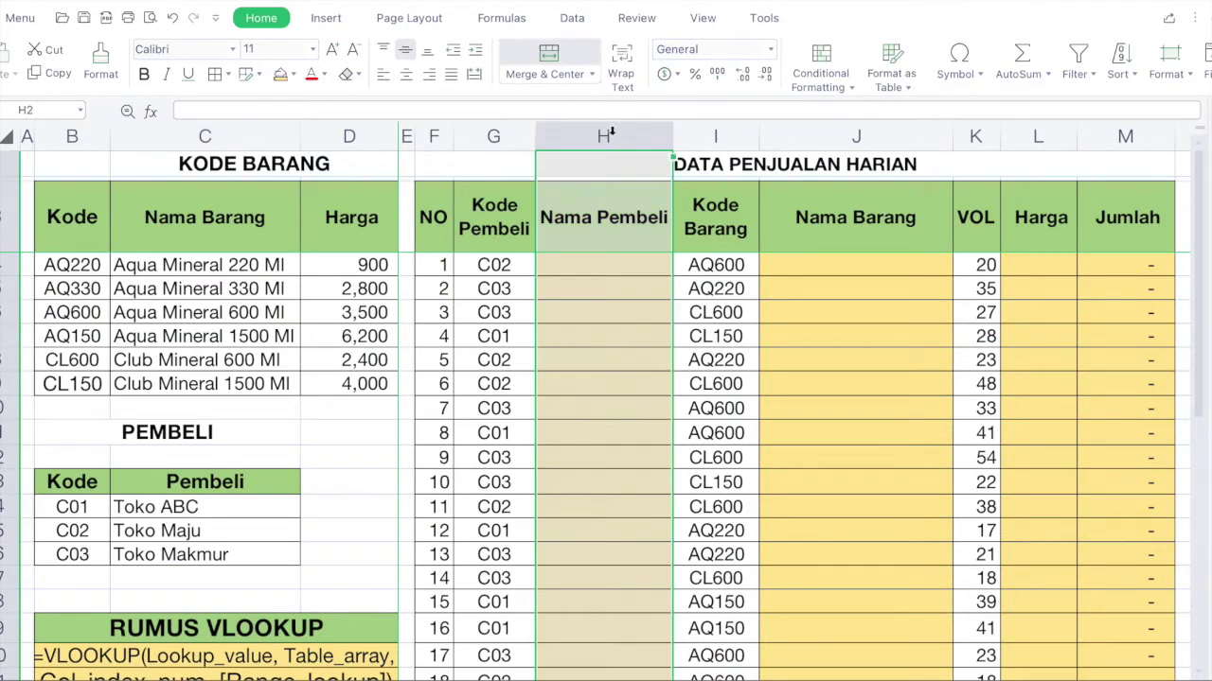
pyautogui.click(612, 264)
pyautogui.click(507, 267)
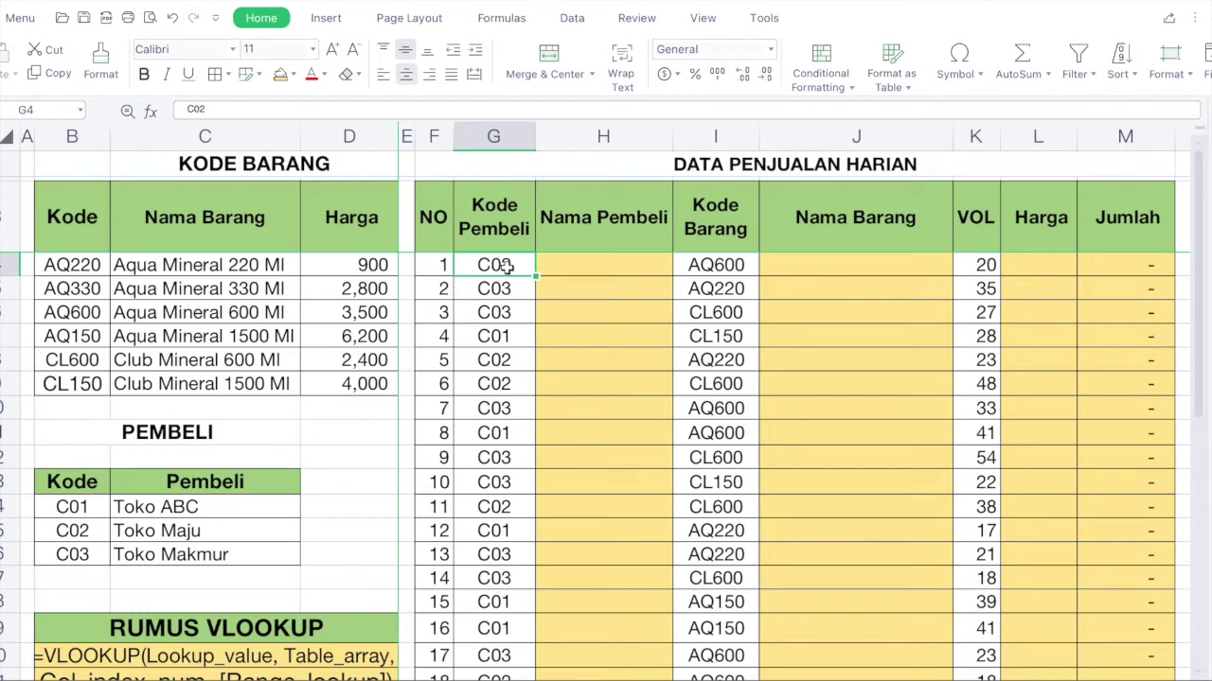
pyautogui.click(496, 132)
pyautogui.moveTo(78, 506); pyautogui.dragTo(210, 553)
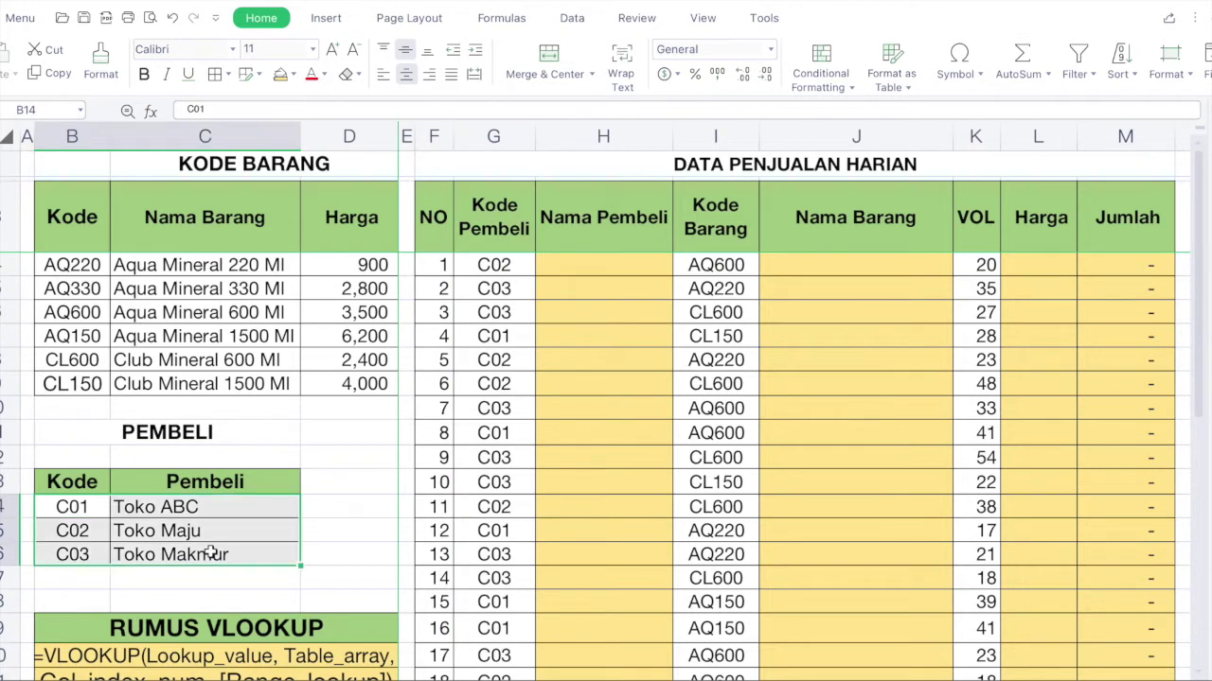
# Start a VLOOKUP formula in H4, the first Nama Pembeli cell, with the Kode Pembeli cell G4 as lookup value.
pyautogui.click(597, 266)
pyautogui.write('=')
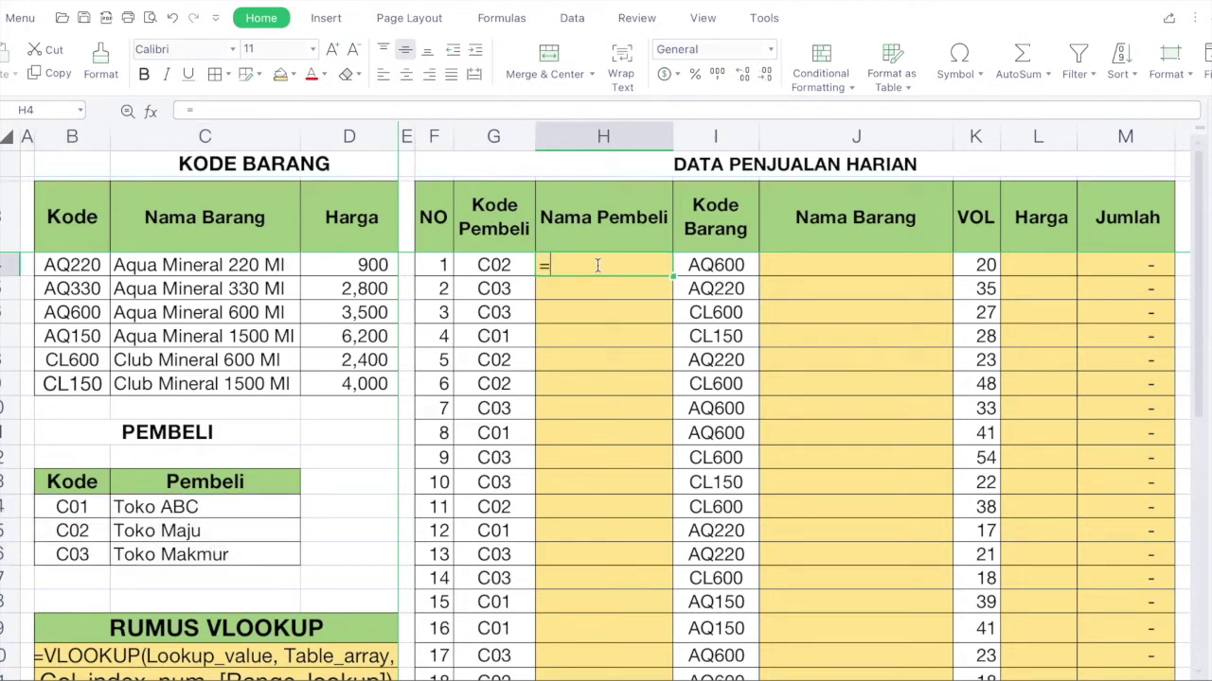
pyautogui.write('vlookup')
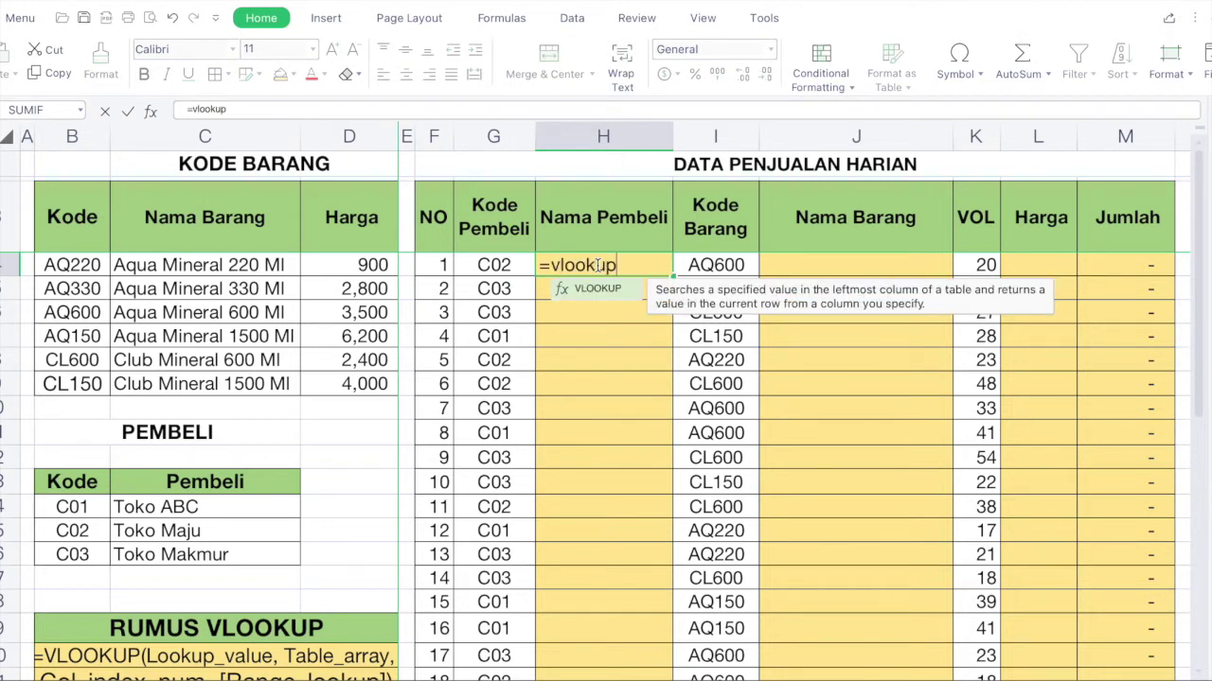
pyautogui.write('(')
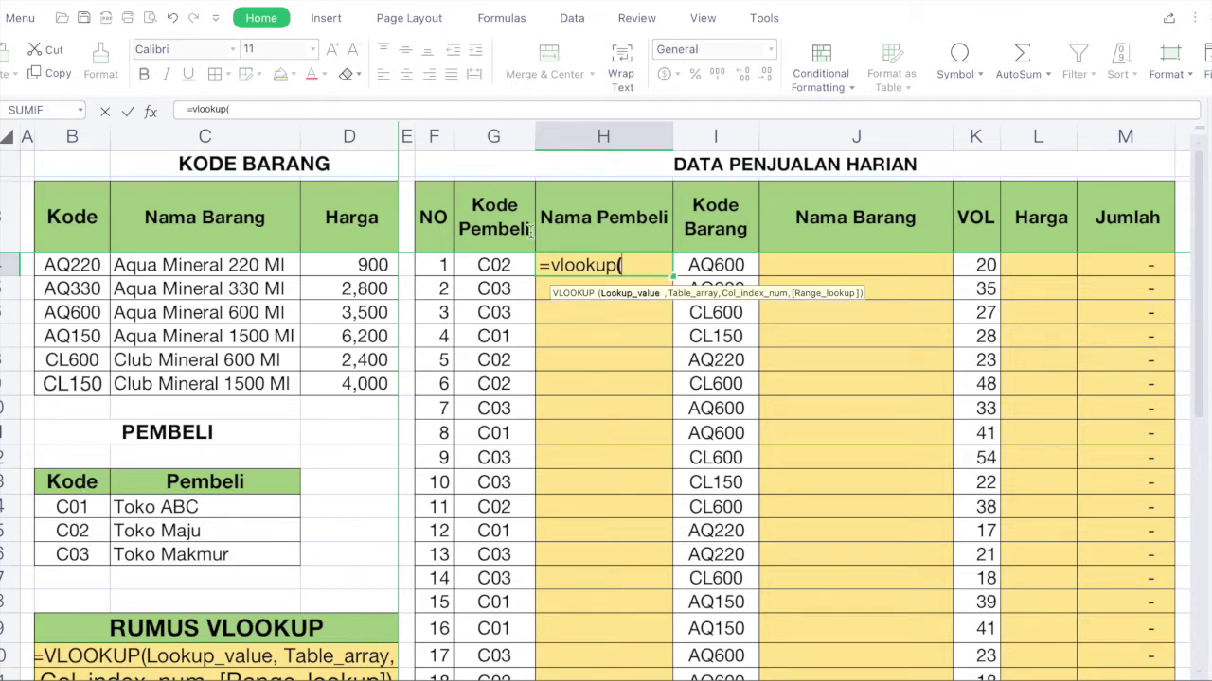
pyautogui.click(467, 265)
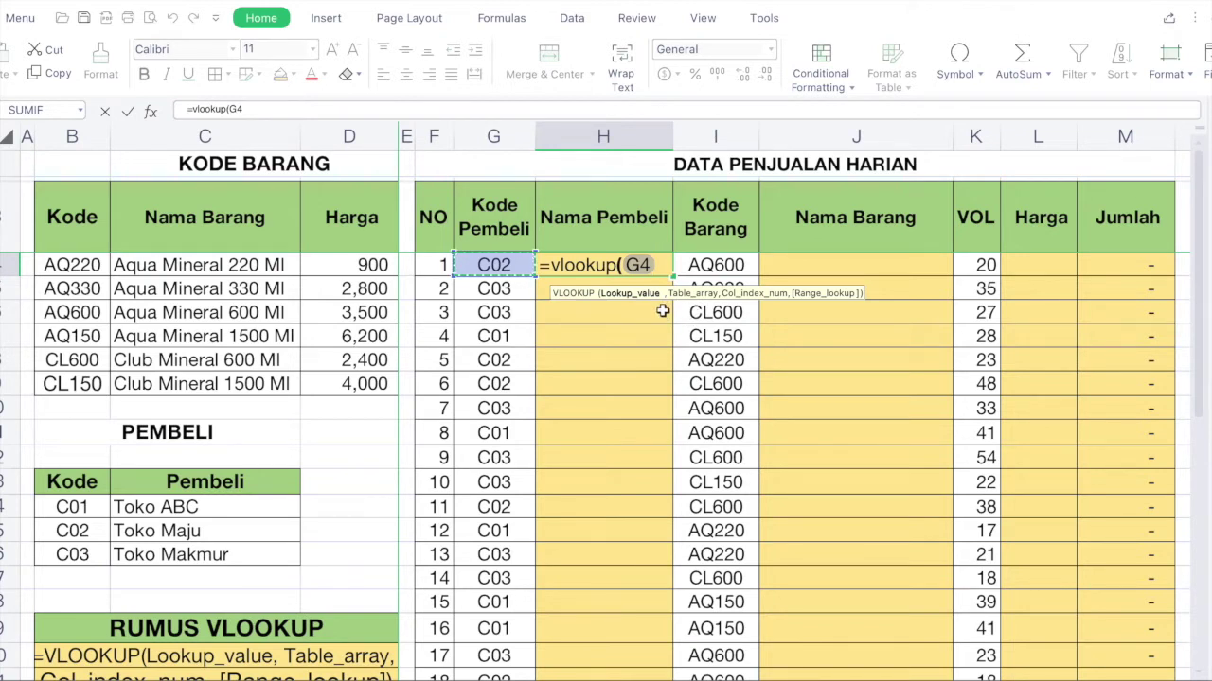
pyautogui.write(',')
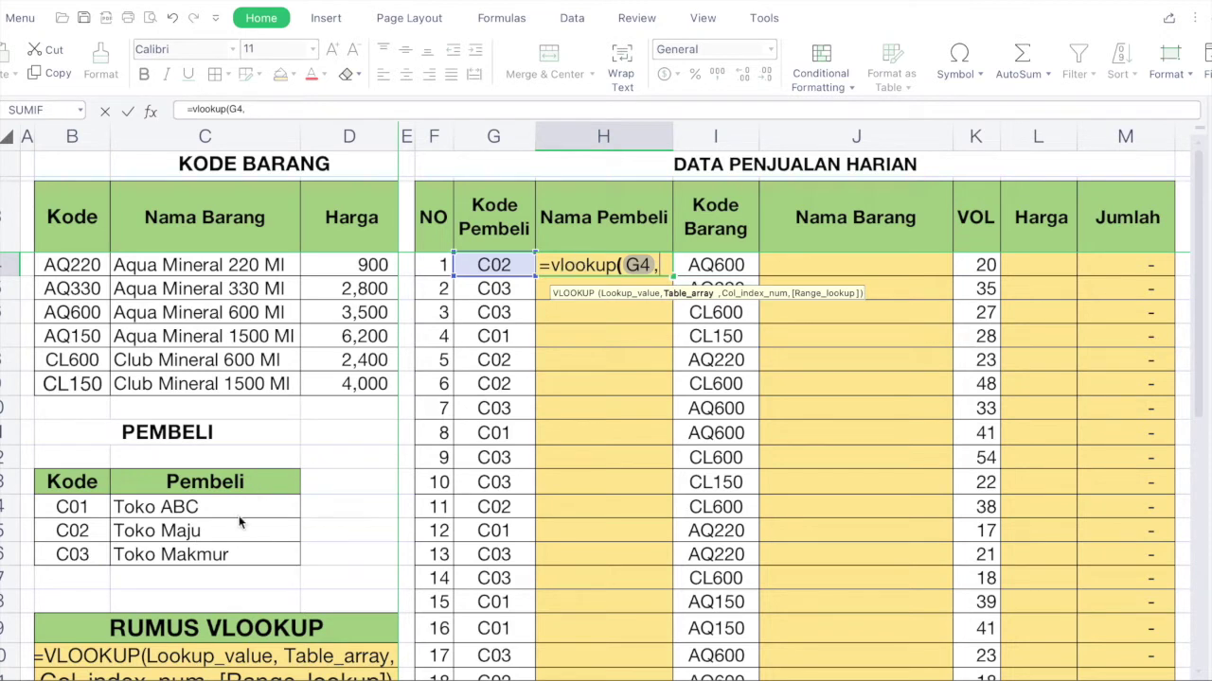
# Set the formula's table array to the PEMBELI data as the absolute range $B$14:$C$16.
pyautogui.click(55, 509)
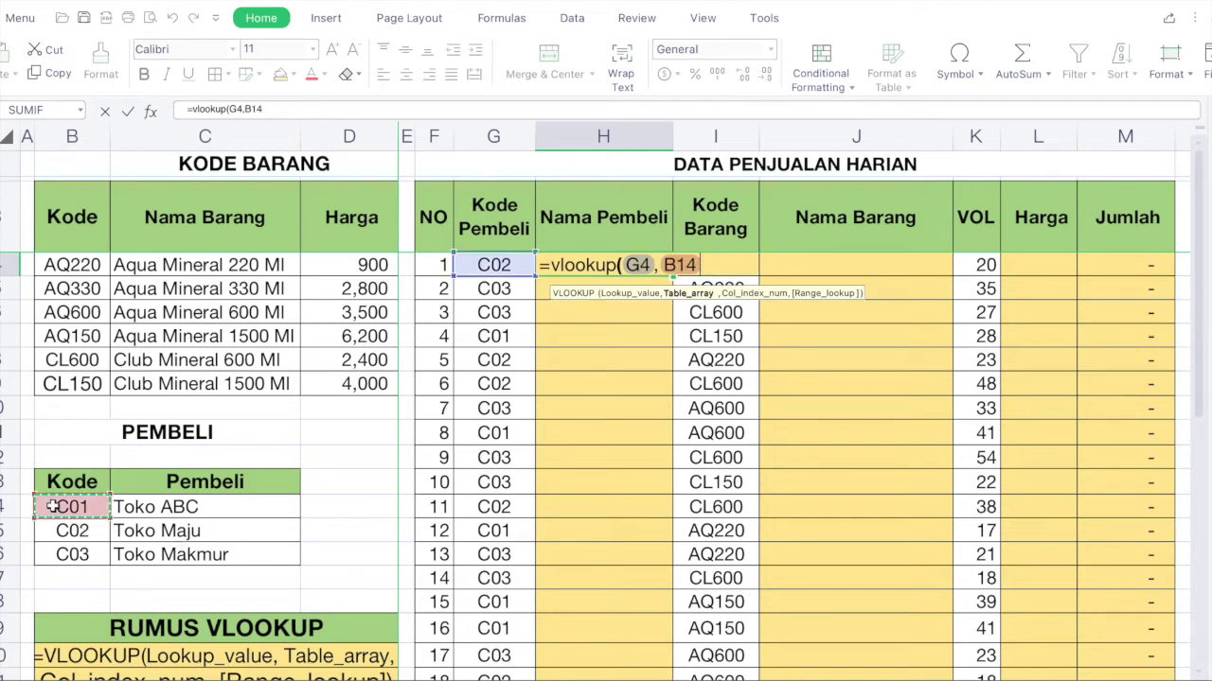
pyautogui.keyDown('shift'); pyautogui.click(281, 558); pyautogui.keyUp('shift')
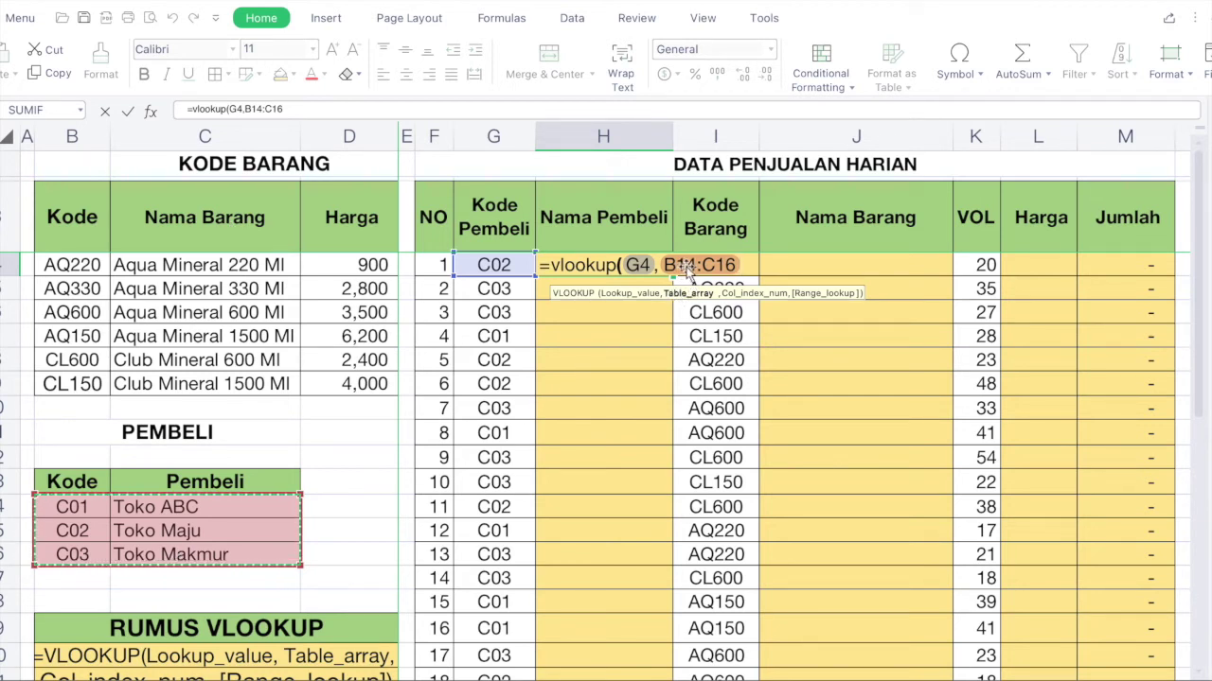
pyautogui.click(254, 109)
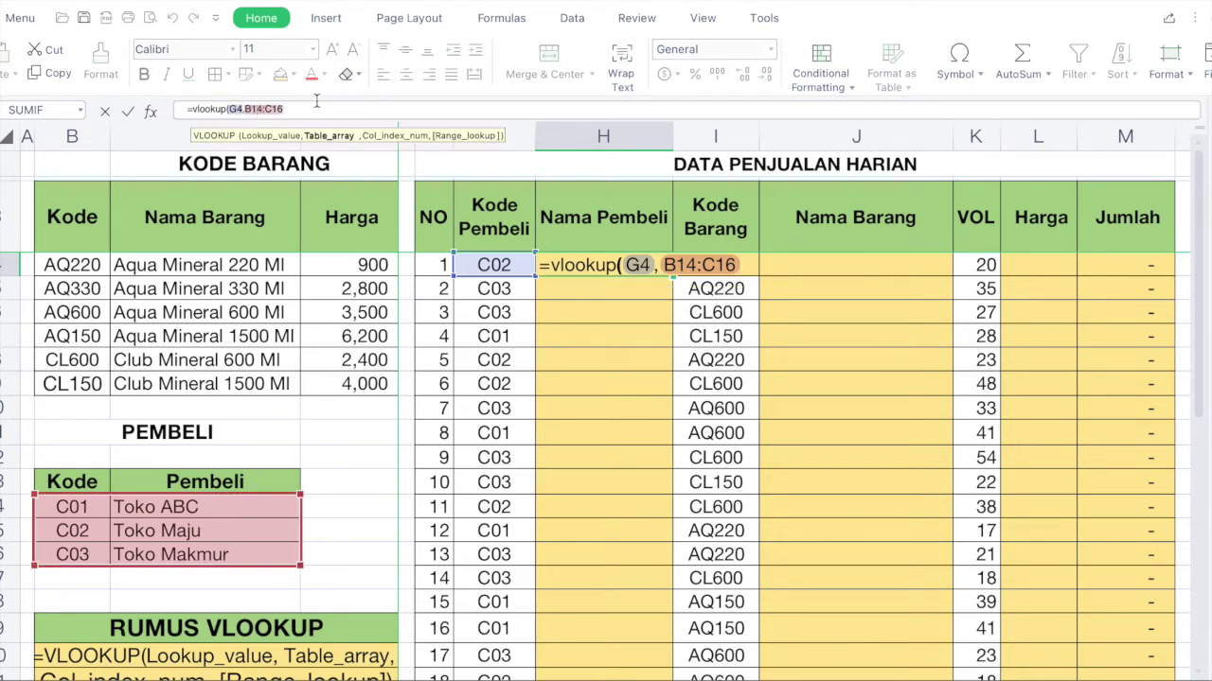
pyautogui.press('F4')
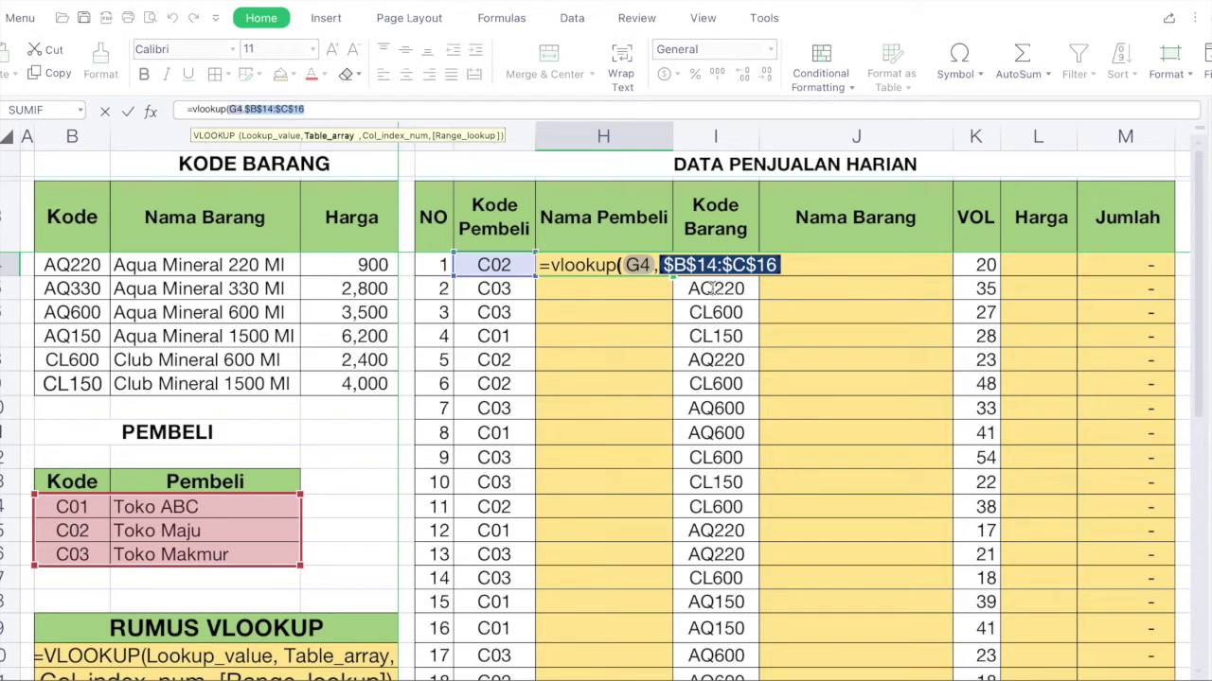
pyautogui.click(382, 108)
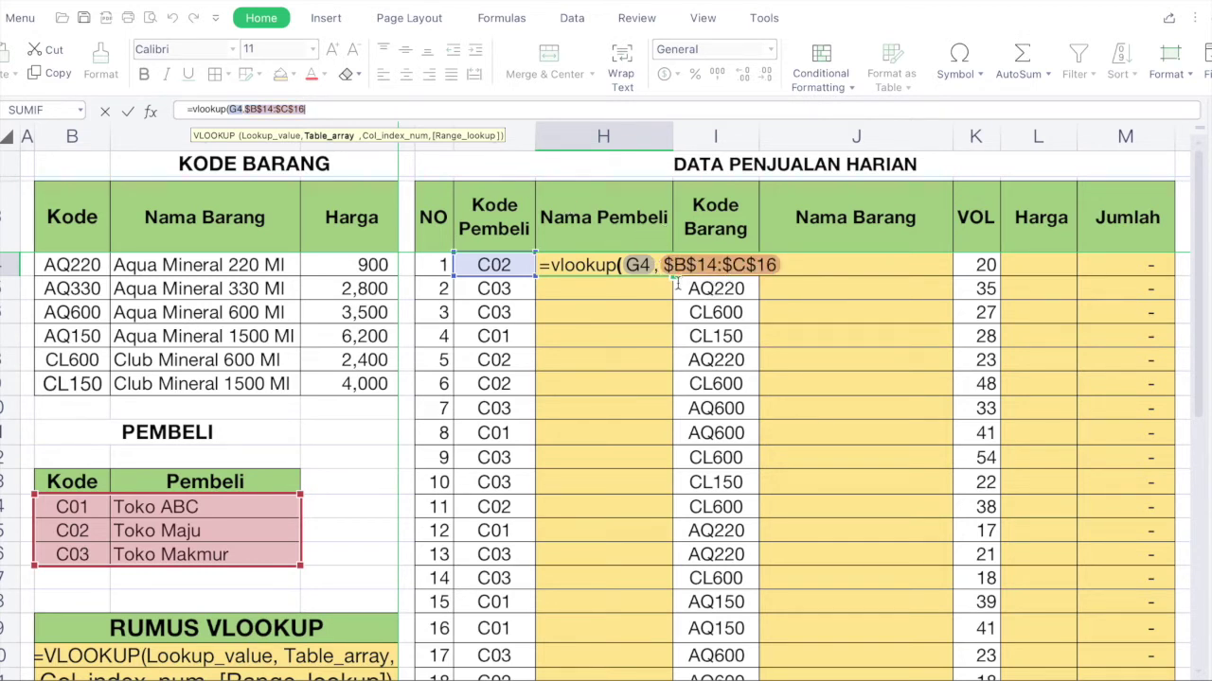
pyautogui.scroll(-3, 493, 402)
pyautogui.scroll(1, 493, 401)
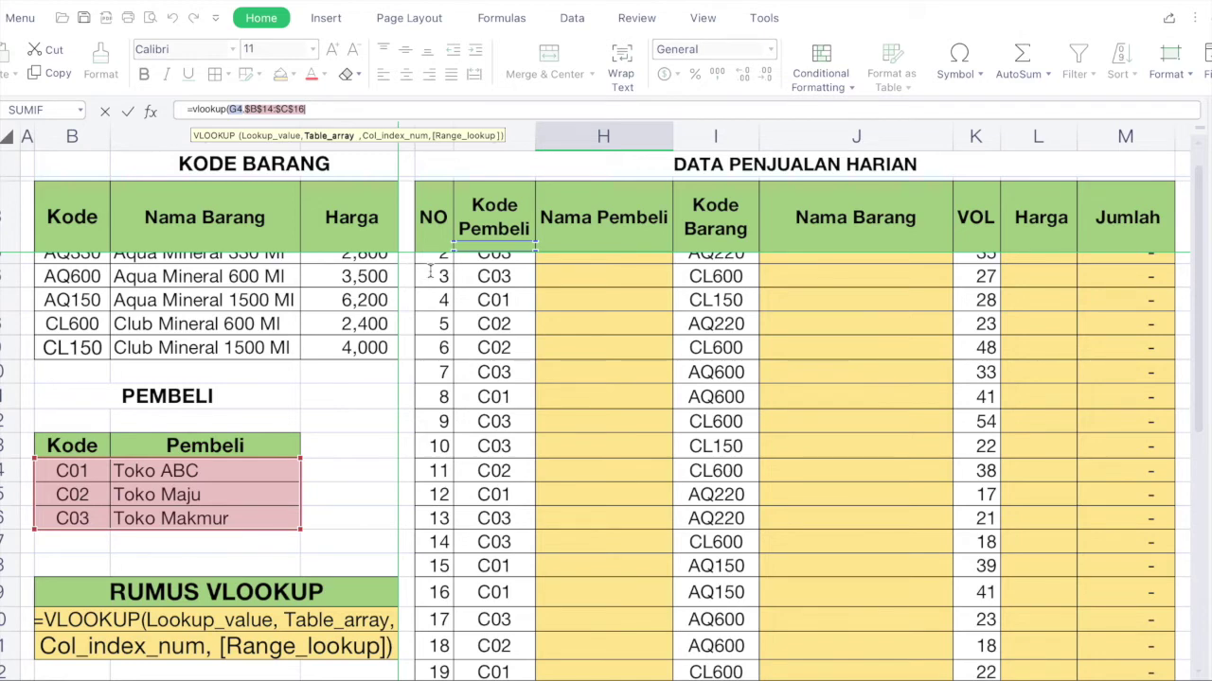
pyautogui.scroll(1, 431, 271)
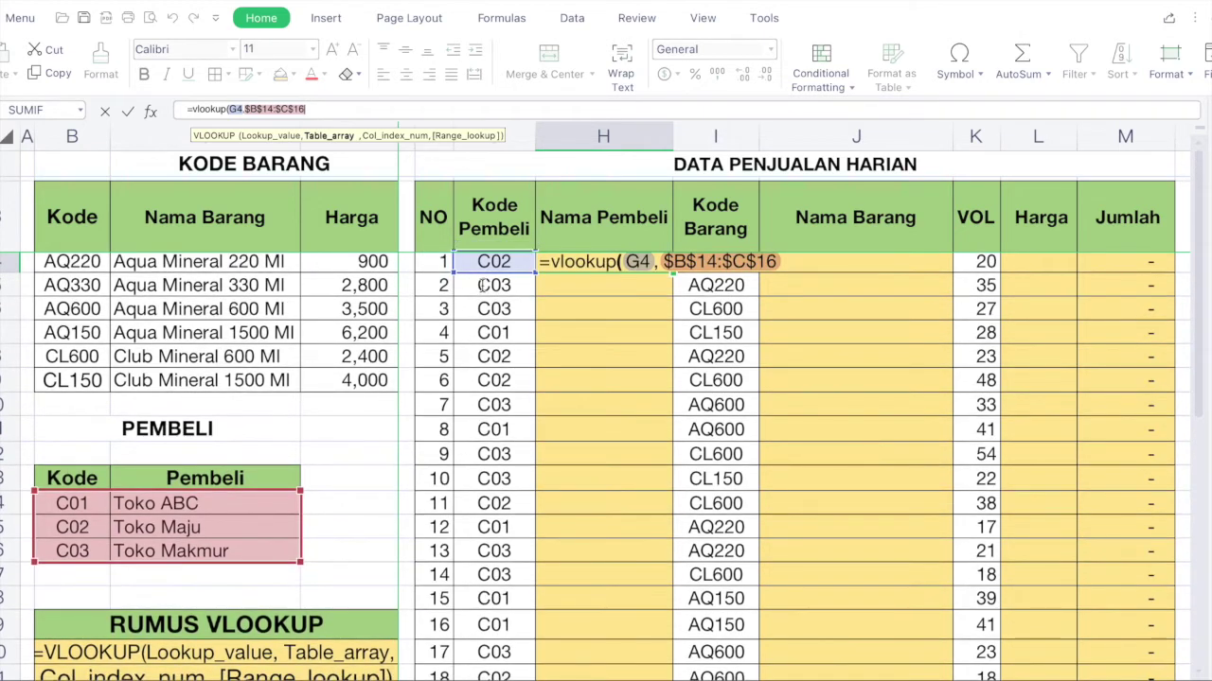
# Complete the H4 formula with column index 2 and FALSE as range lookup, and enter it.
pyautogui.write(',')
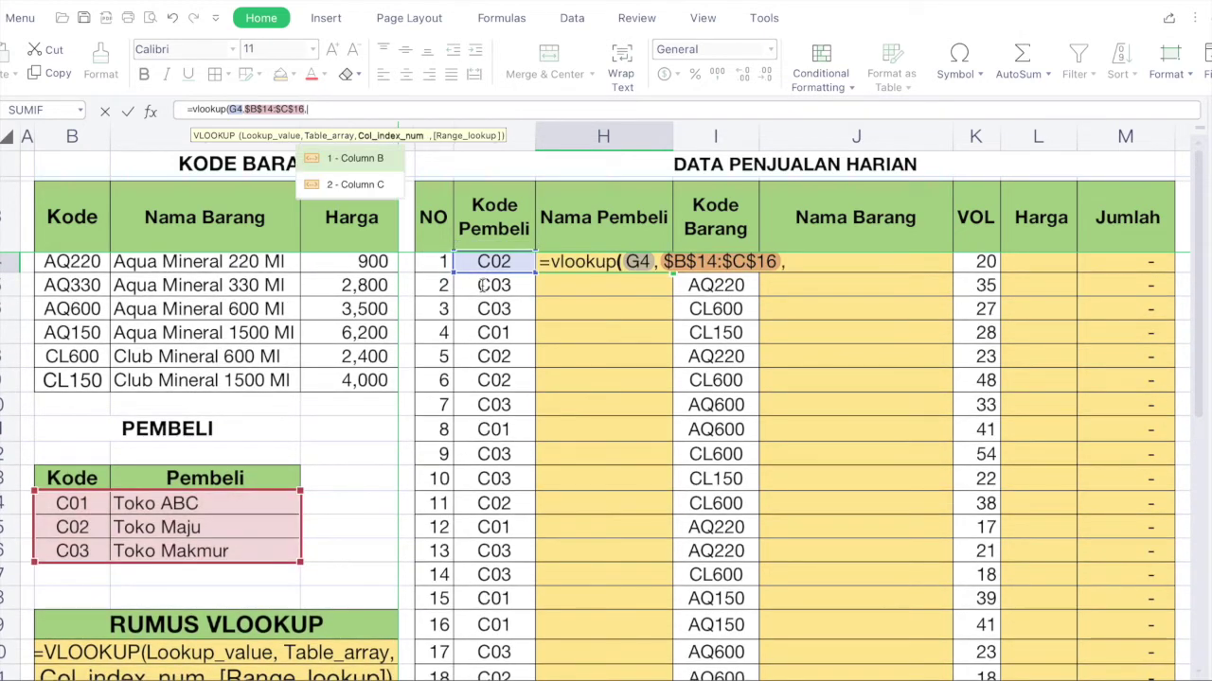
pyautogui.click(787, 263)
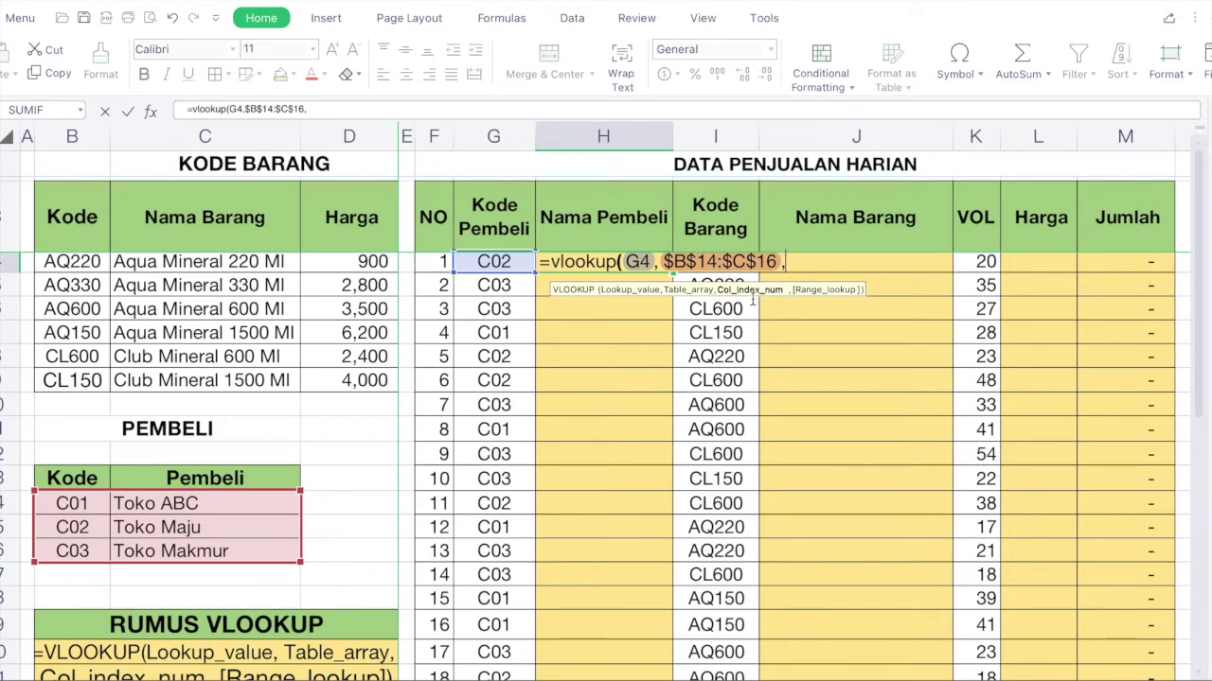
pyautogui.scroll(-3, 611, 398)
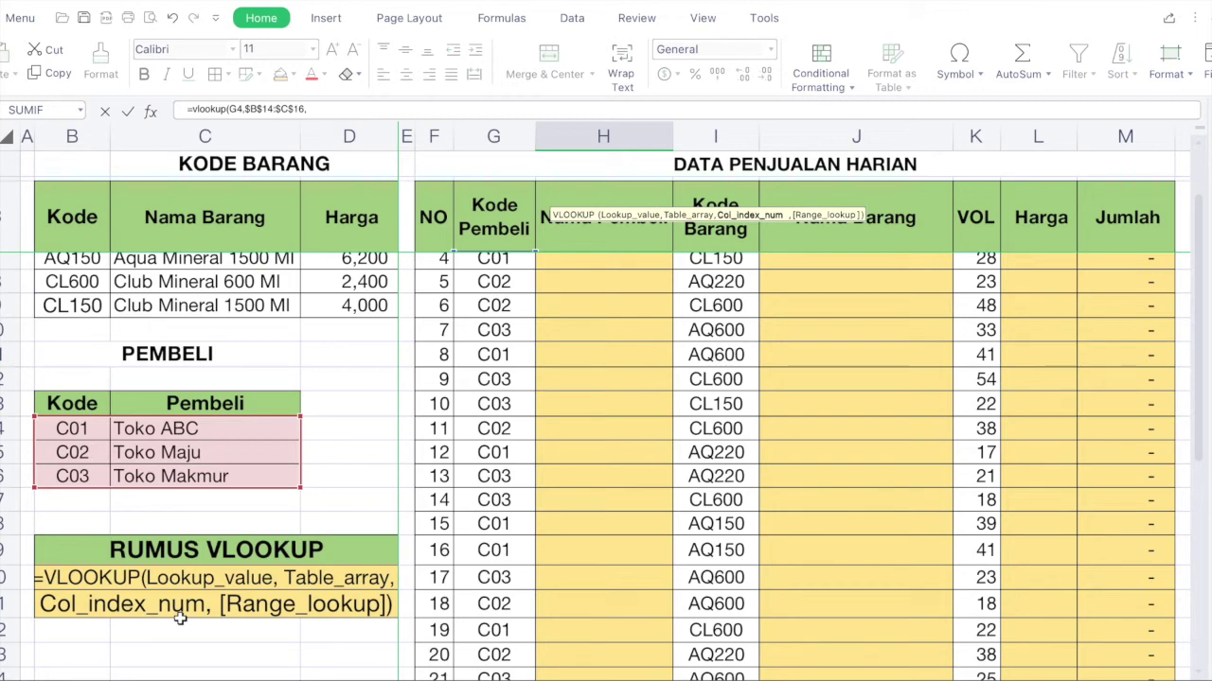
pyautogui.scroll(1, 405, 438)
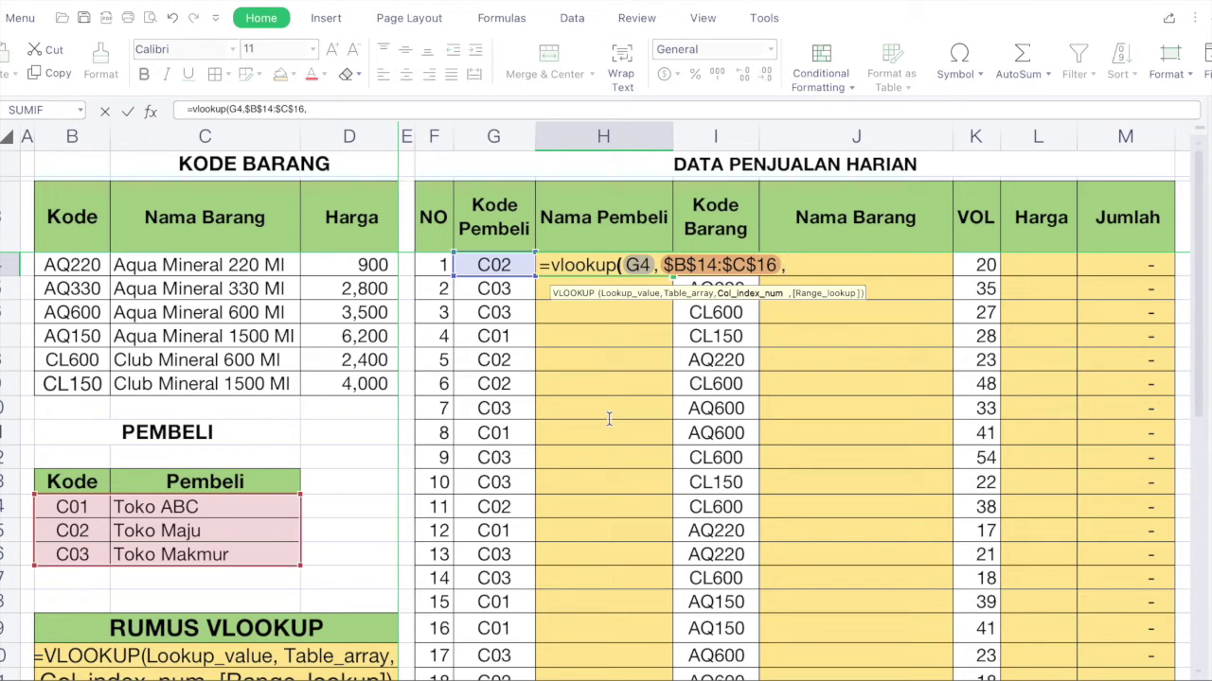
pyautogui.write('2,')
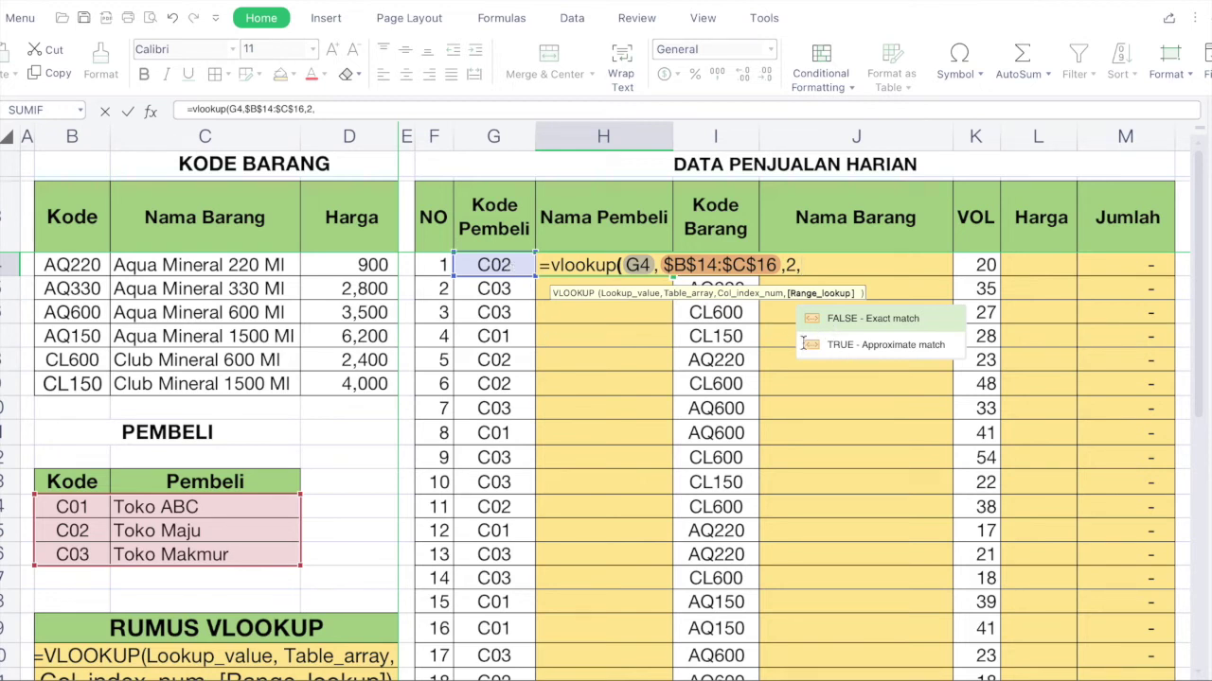
pyautogui.write('false')
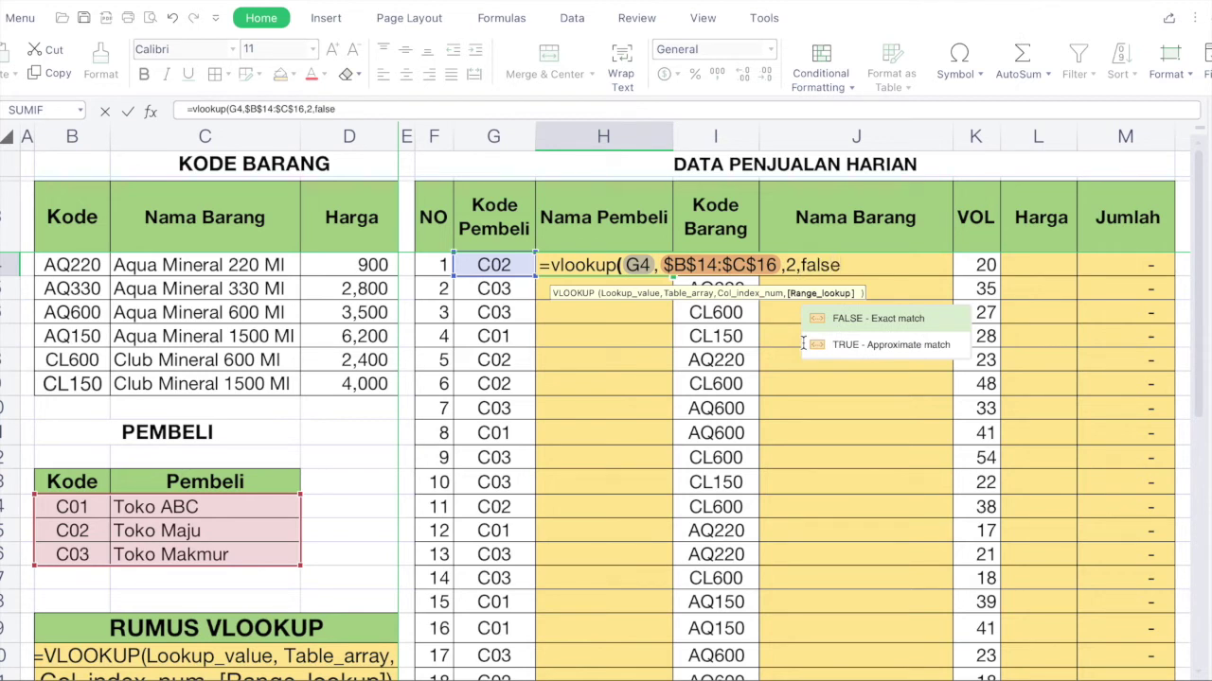
pyautogui.write(')')
pyautogui.press('Return')
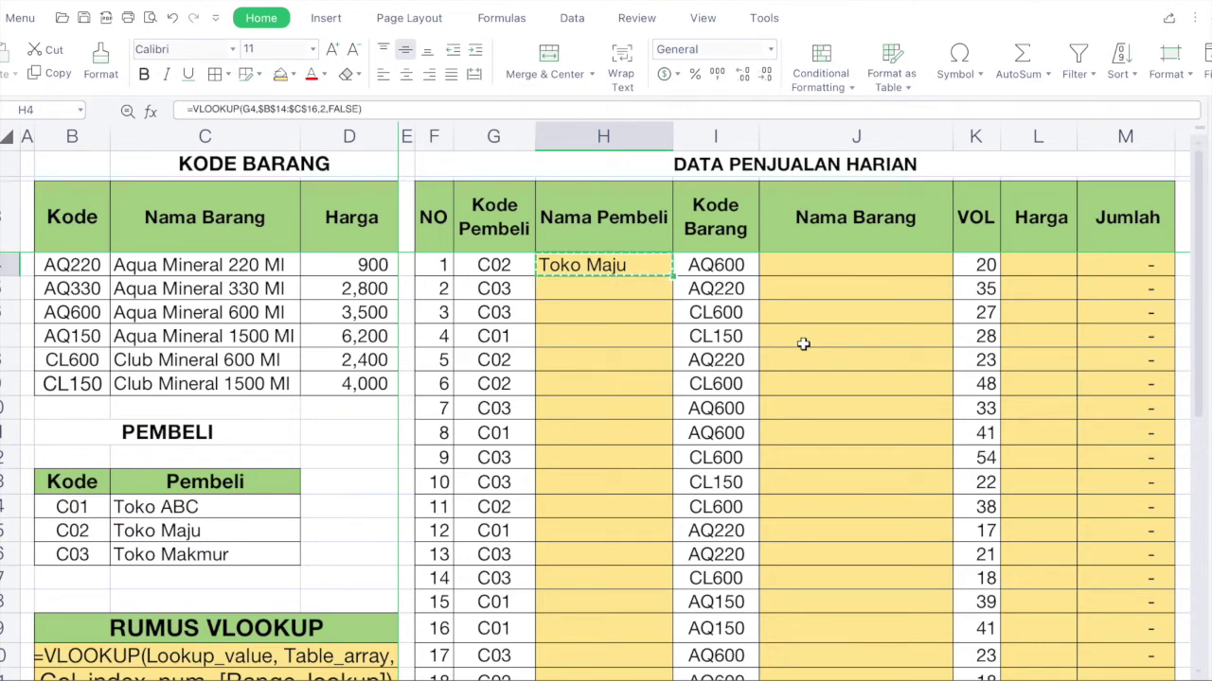
# Paste the copied H4 formula into the remaining Nama Pembeli cells, H5 to H24, and check the filled buyer names.
pyautogui.press('Down')
pyautogui.scroll(-1, 678, 398)
pyautogui.scroll(-2, 677, 398)
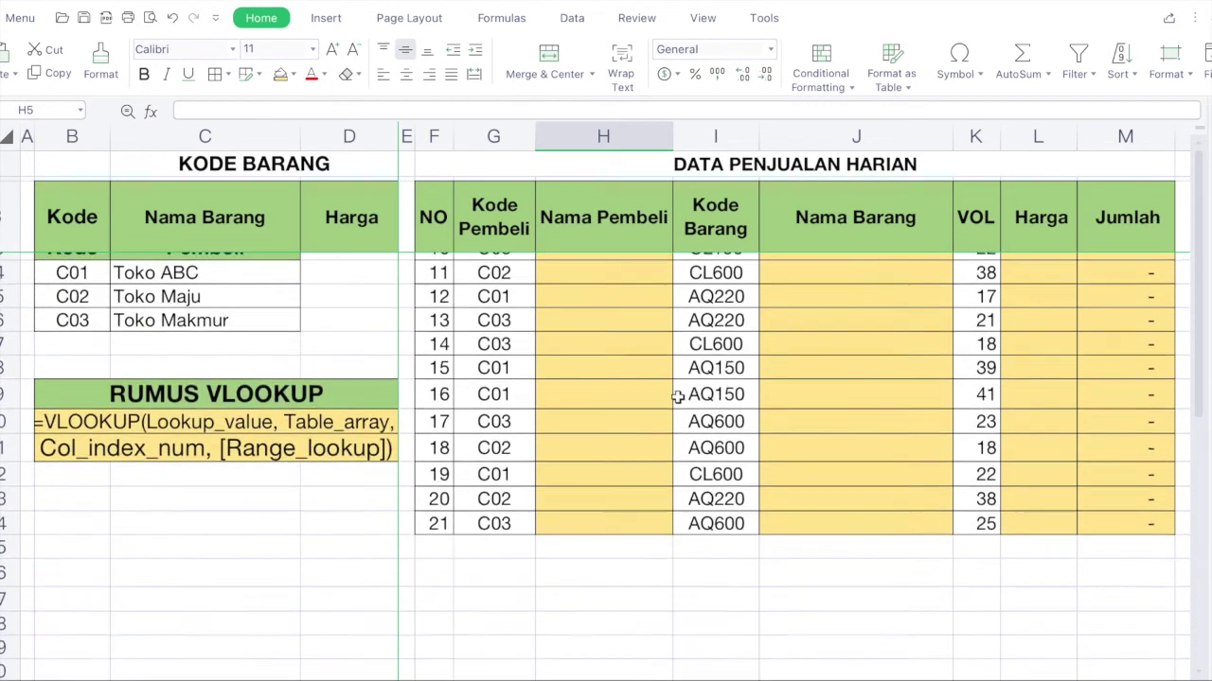
pyautogui.keyDown('shift'); pyautogui.click(600, 508); pyautogui.keyUp('shift')
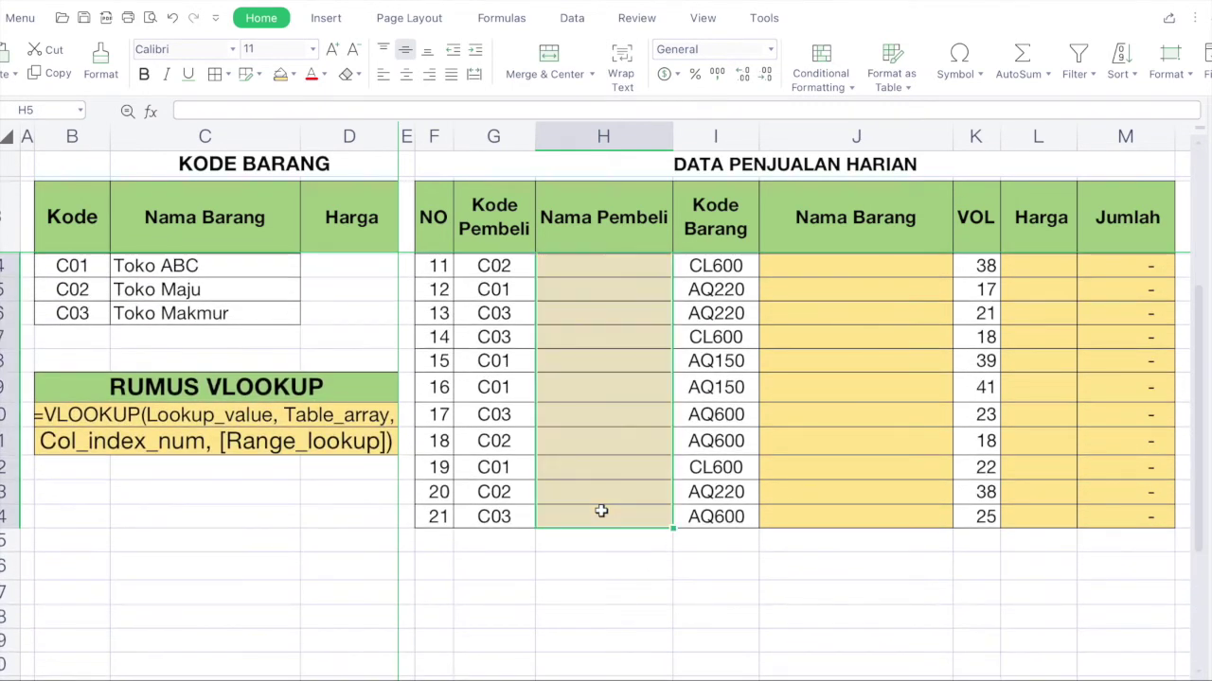
pyautogui.click(16, 74)
pyautogui.click(33, 99)
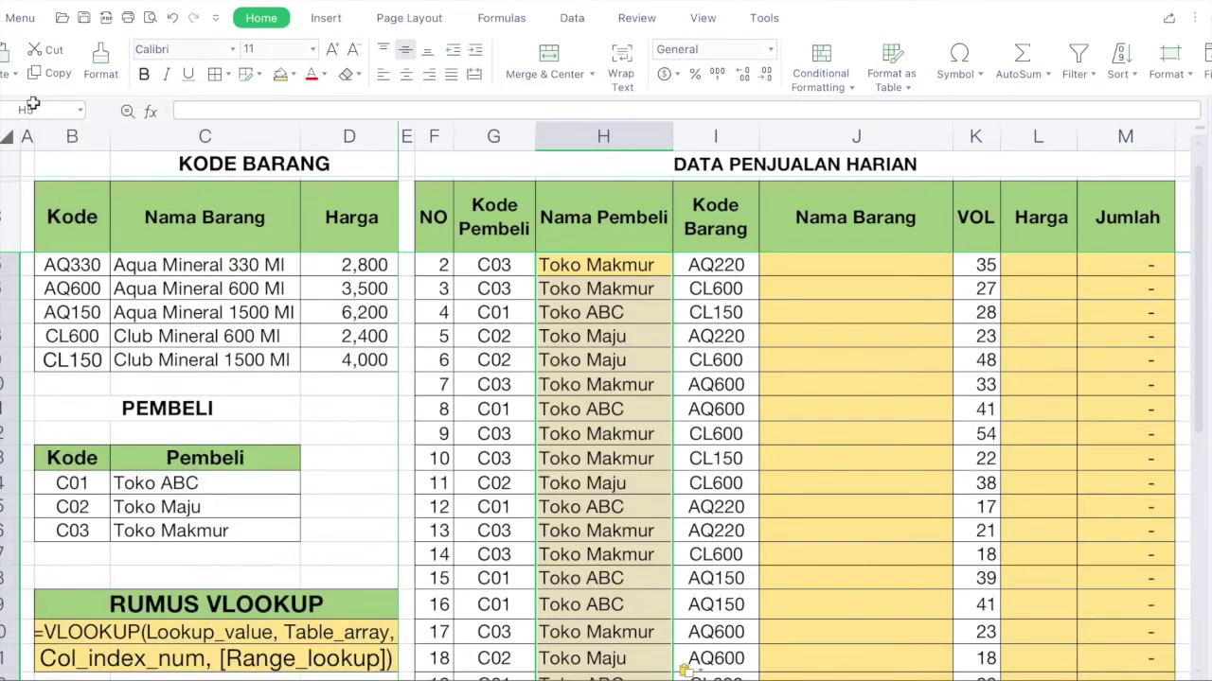
pyautogui.scroll(-2, 643, 333)
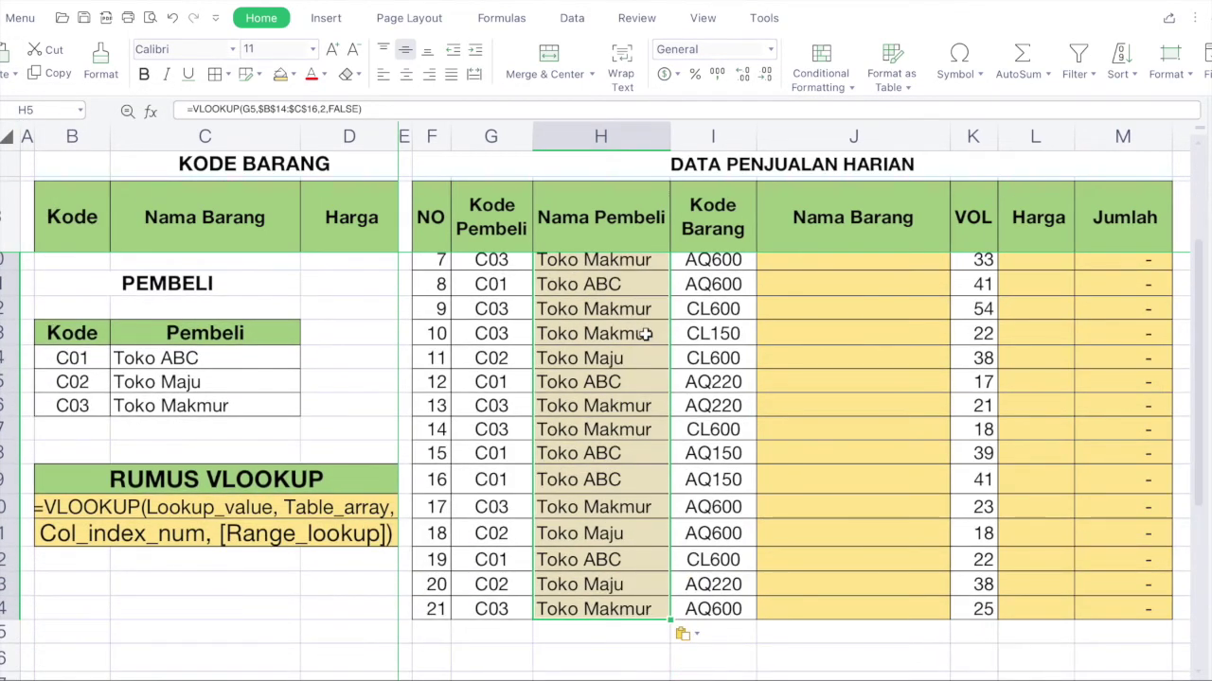
pyautogui.scroll(3, 644, 333)
pyautogui.click(490, 270)
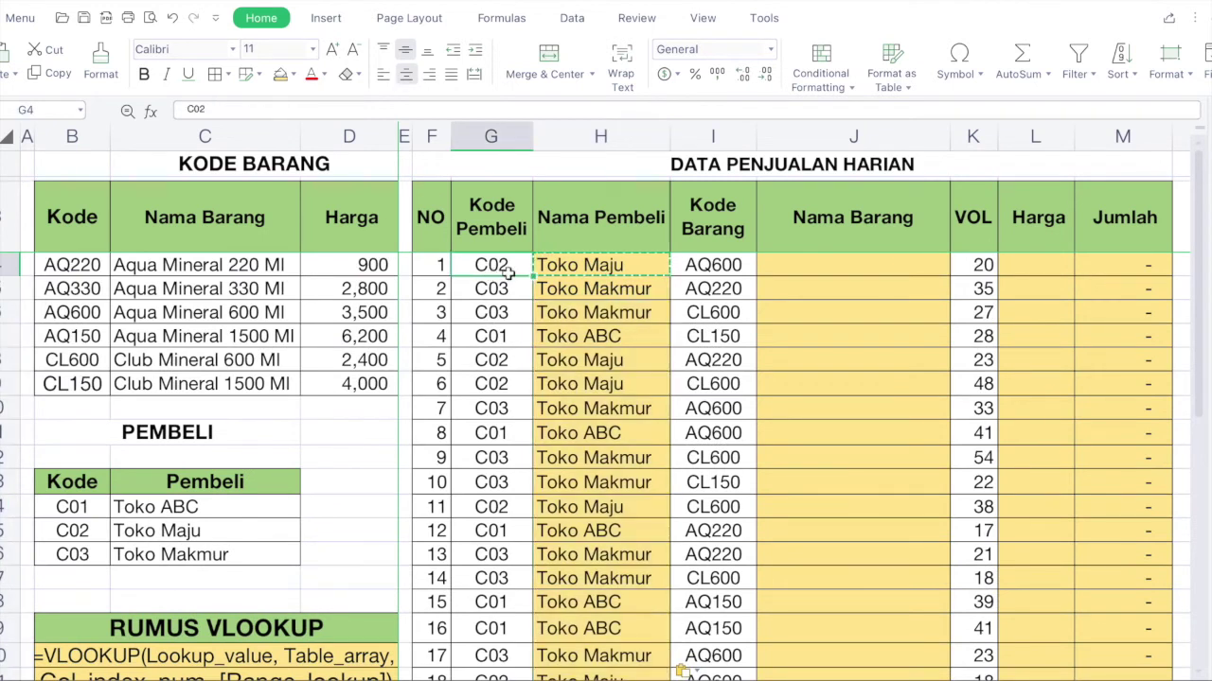
# Compare the first sale's empty Nama Barang cell and its Kode Barang, AQ600, with the KODE BARANG data in B4:D9.
pyautogui.click(865, 221)
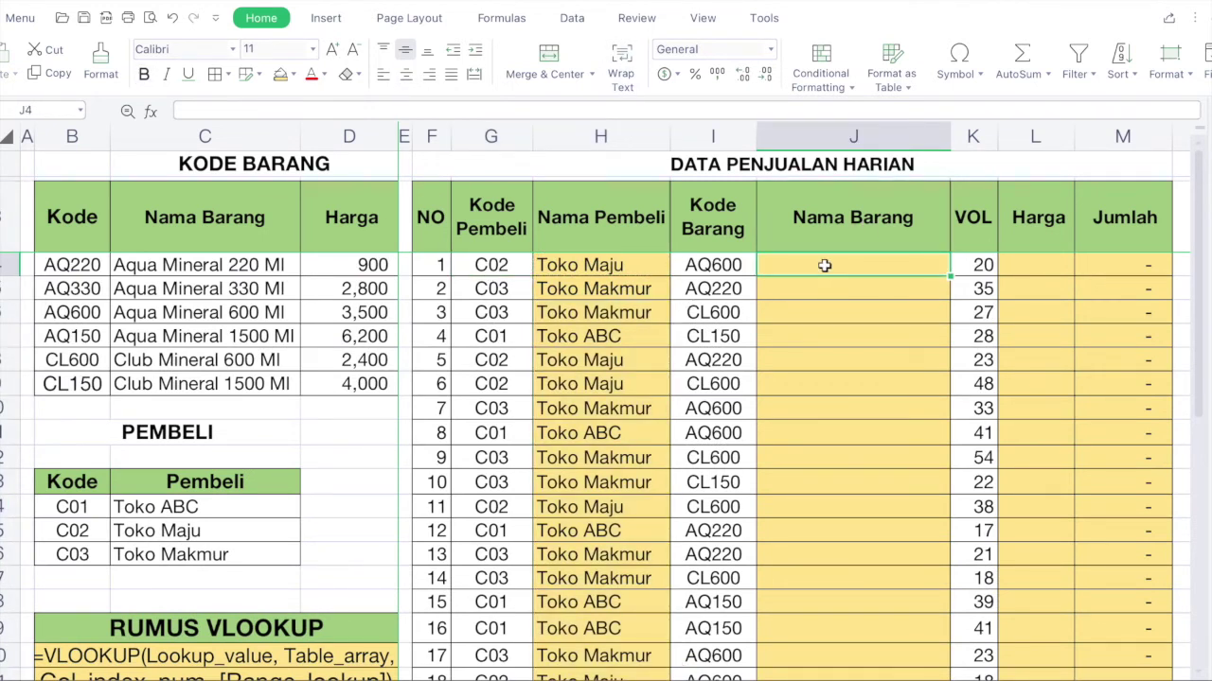
pyautogui.click(684, 268)
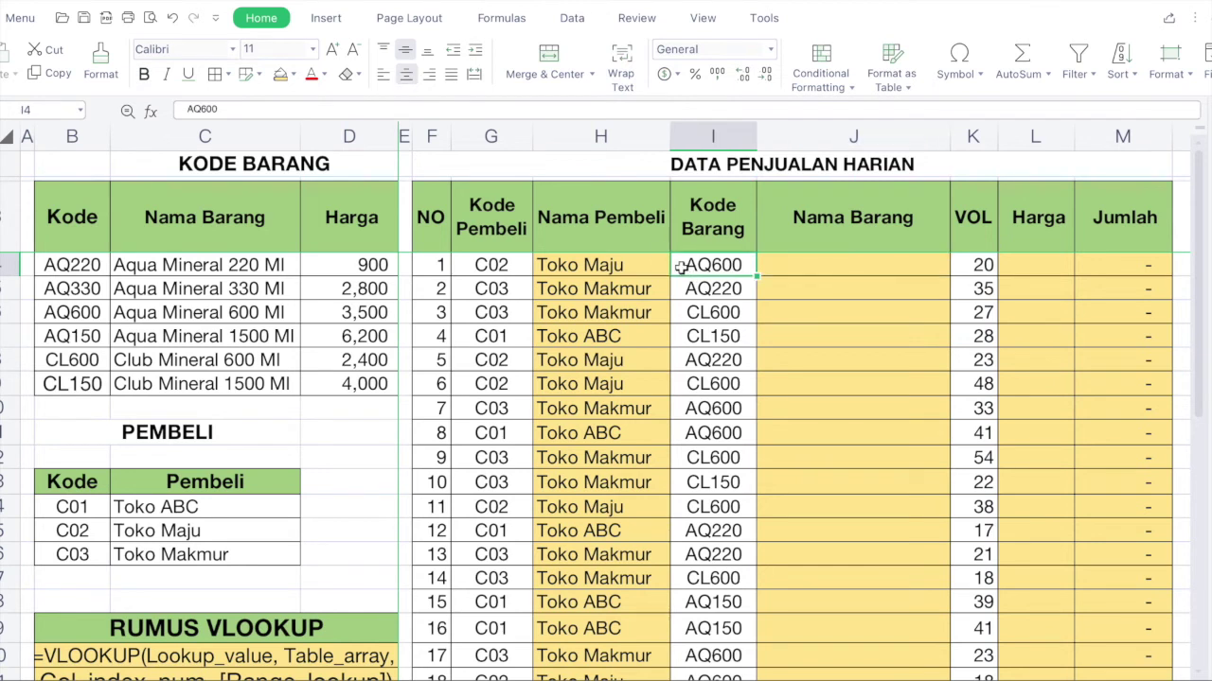
pyautogui.click(87, 262)
pyautogui.keyDown('shift'); pyautogui.click(338, 383); pyautogui.keyUp('shift')
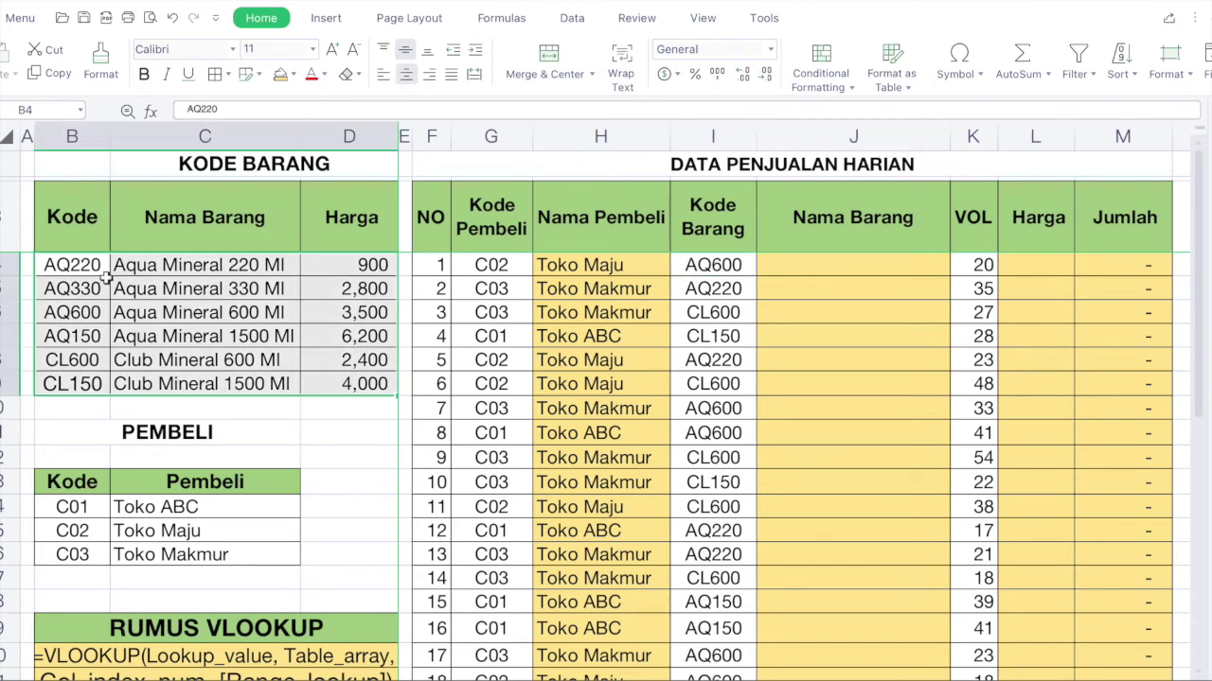
pyautogui.click(65, 261)
pyautogui.keyDown('shift'); pyautogui.click(351, 391); pyautogui.keyUp('shift')
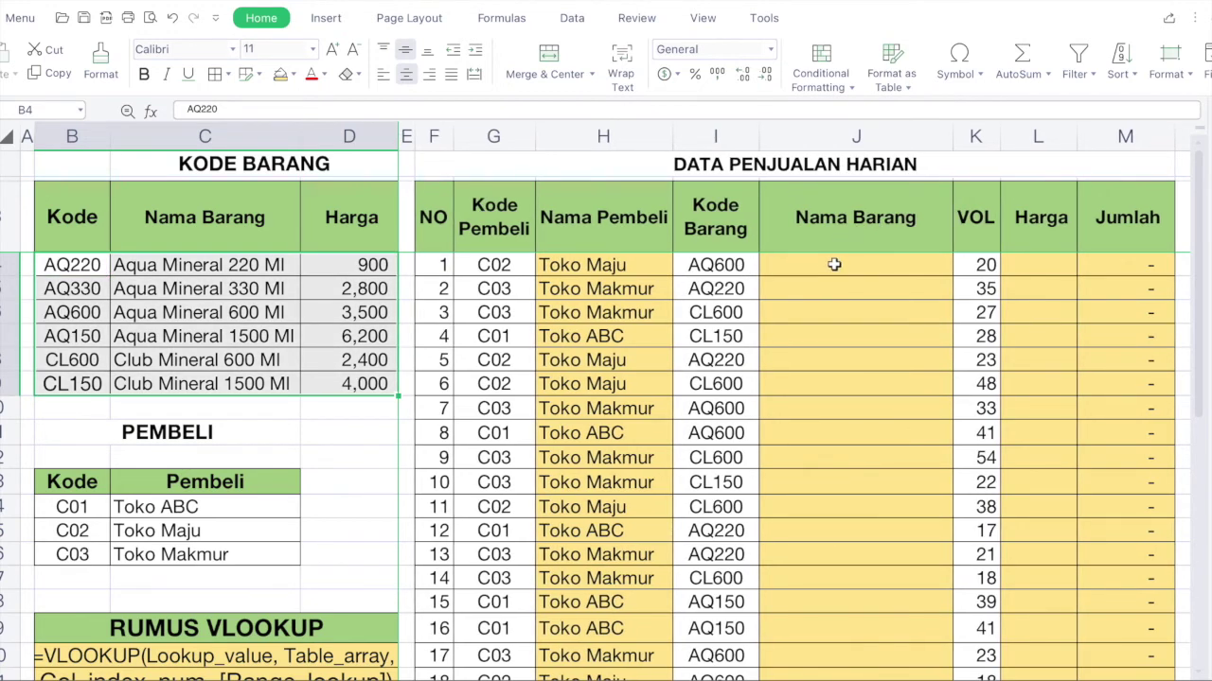
# Start a VLOOKUP formula in the first Nama Barang cell, J4, with Kode Barang cell I4 as the lookup value.
pyautogui.click(837, 265)
pyautogui.click(688, 263)
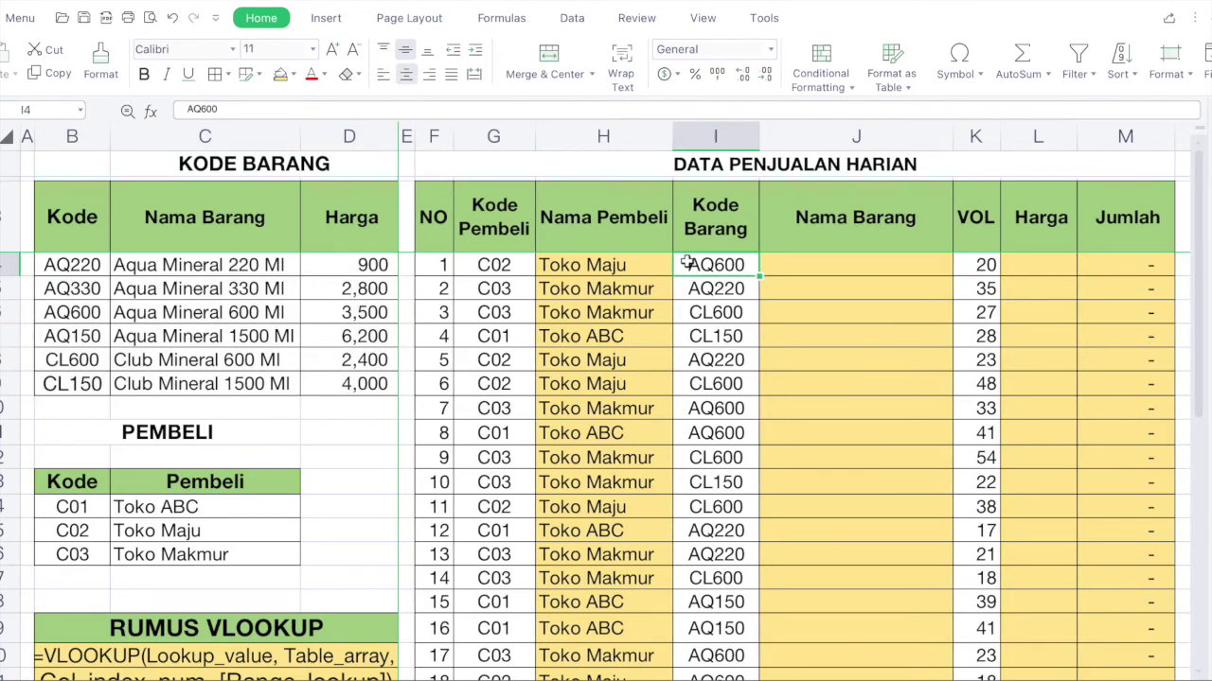
pyautogui.click(819, 266)
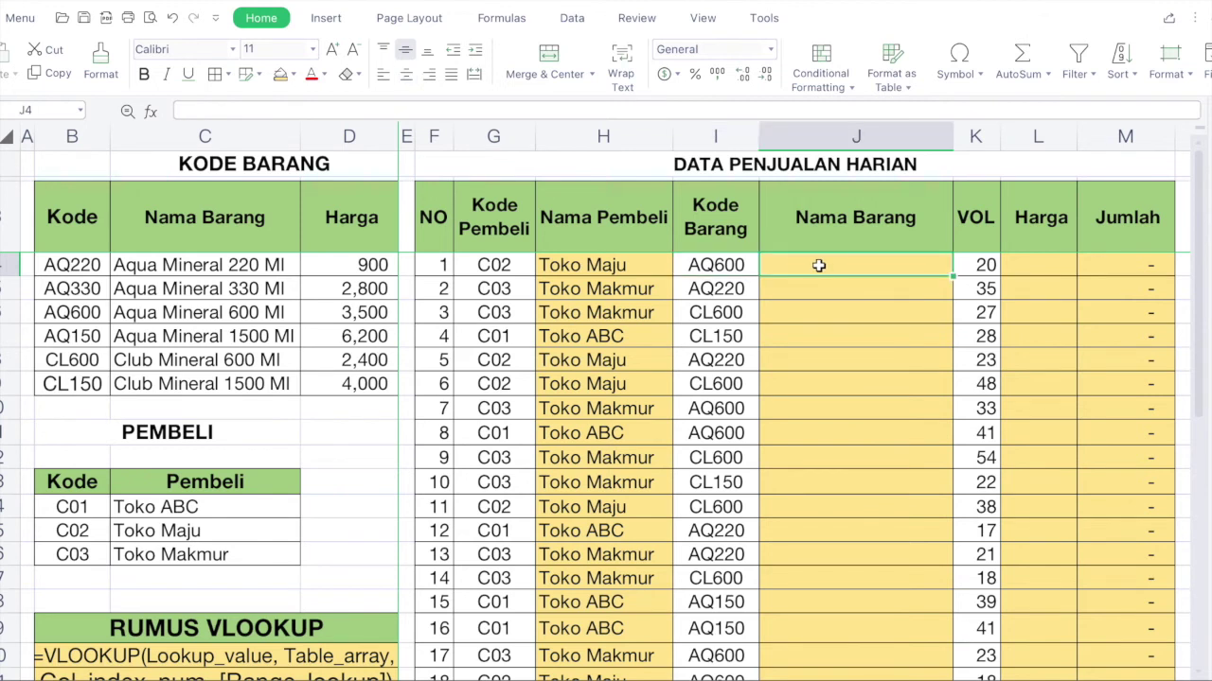
pyautogui.write('=vlook')
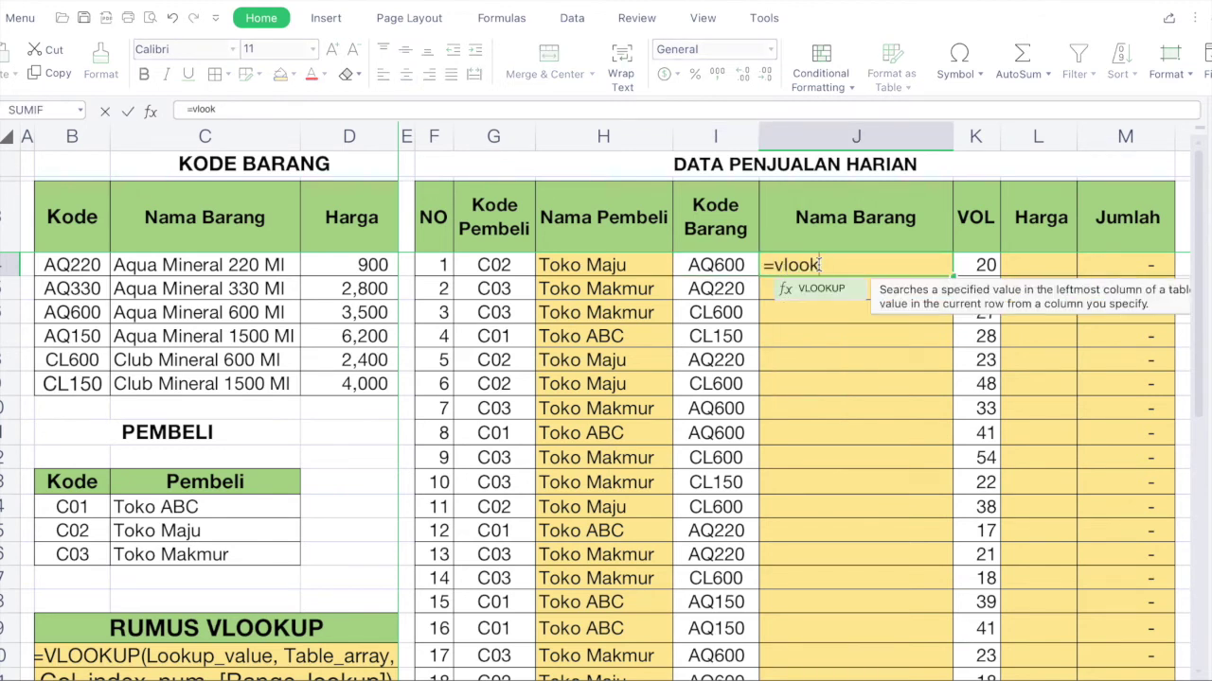
pyautogui.write('up(')
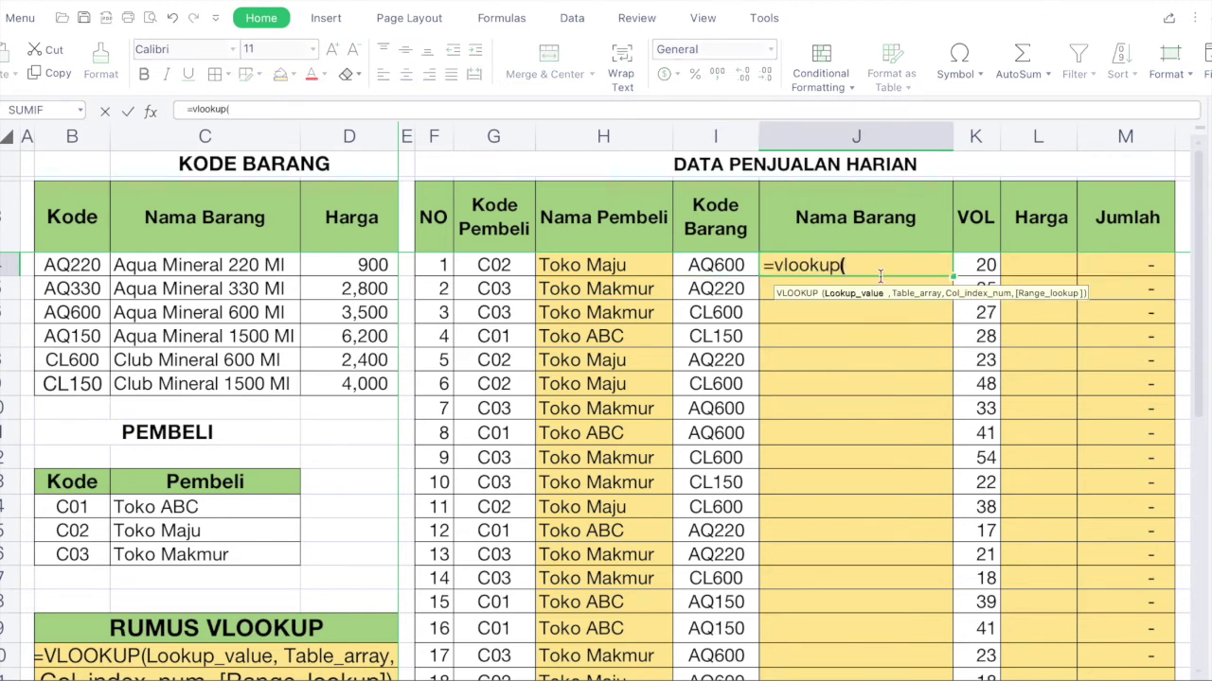
pyautogui.click(735, 266)
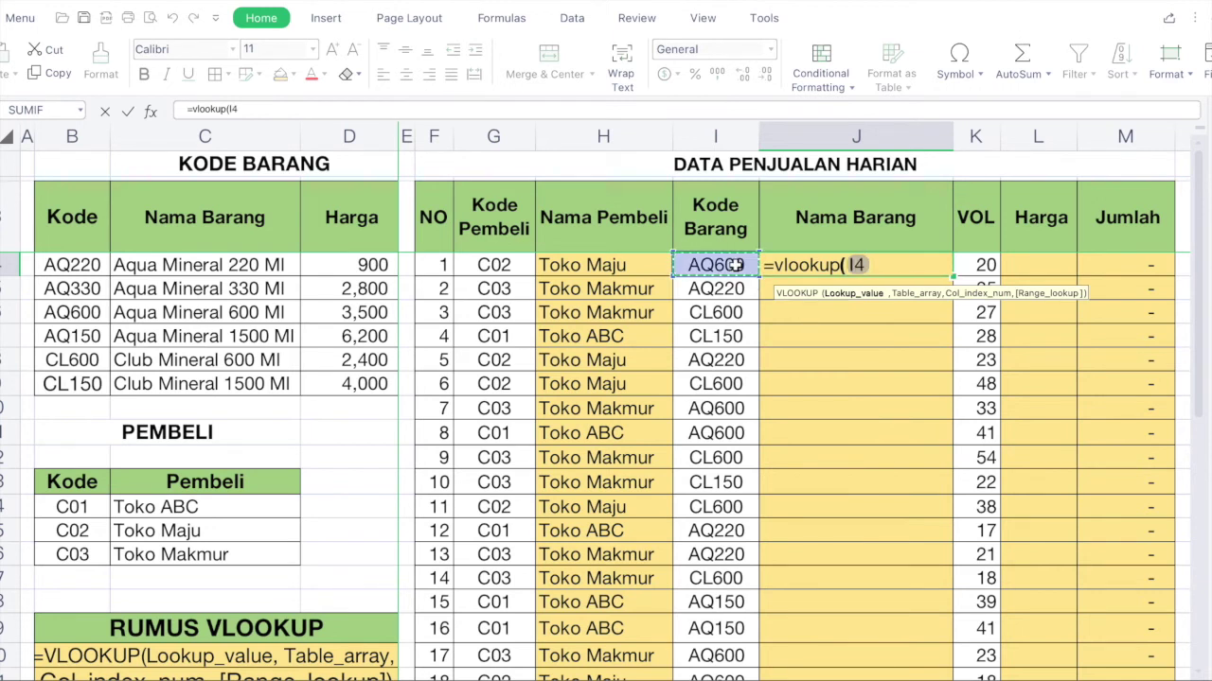
pyautogui.write(',')
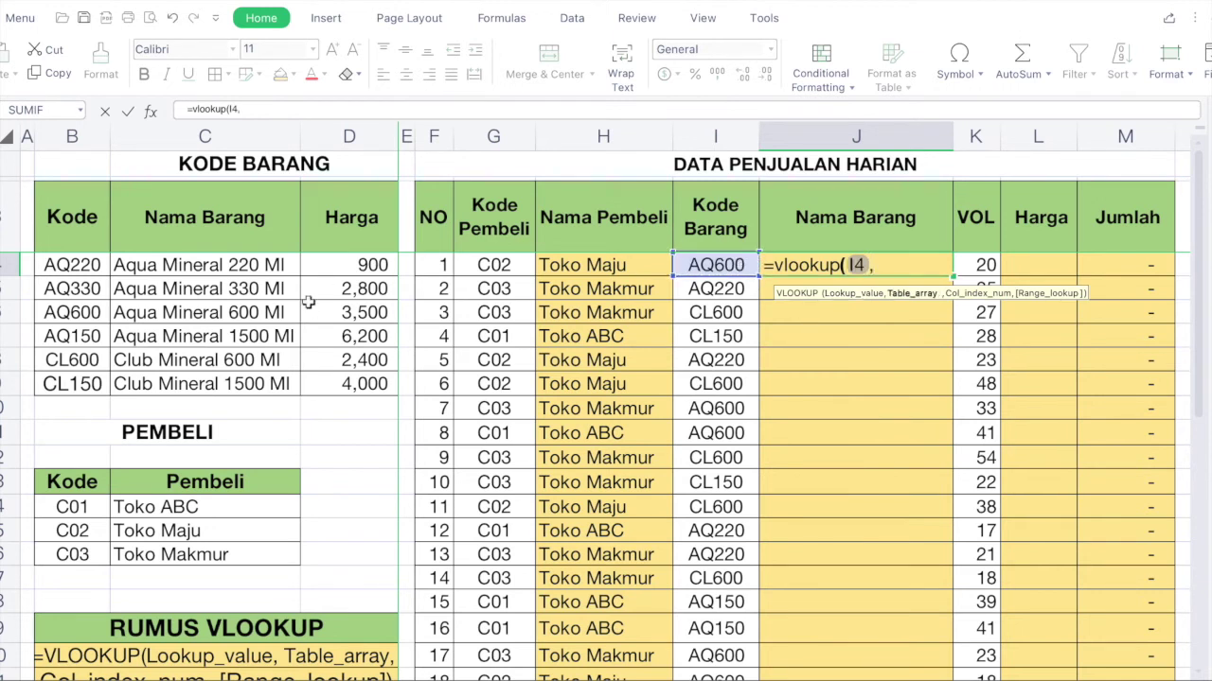
# Set the J4 formula's table array to the KODE BARANG data as the absolute range $B$4:$D$9.
pyautogui.click(80, 266)
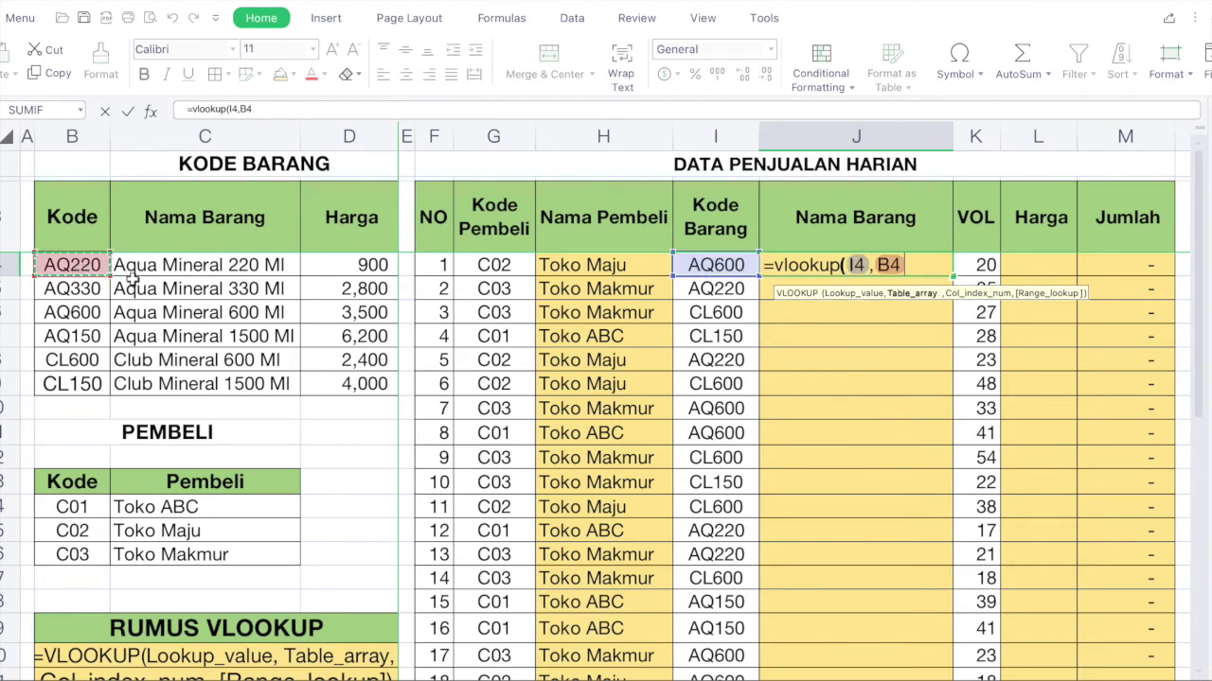
pyautogui.keyDown('shift'); pyautogui.click(344, 382); pyautogui.keyUp('shift')
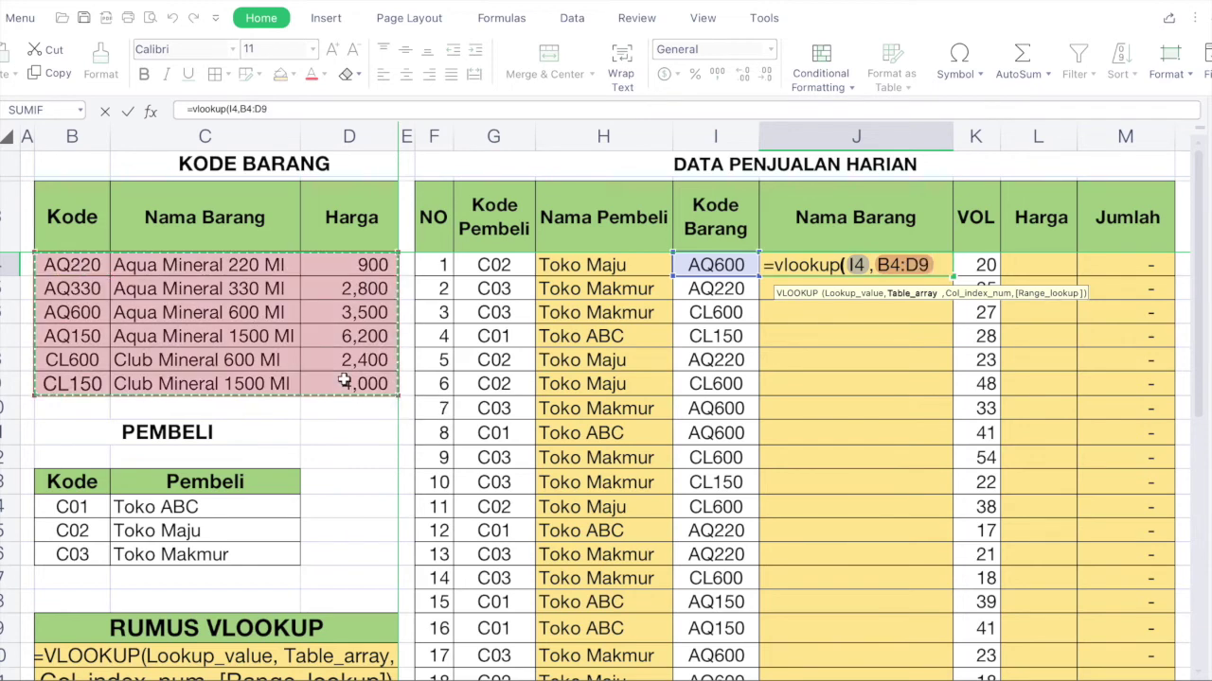
pyautogui.click(251, 109)
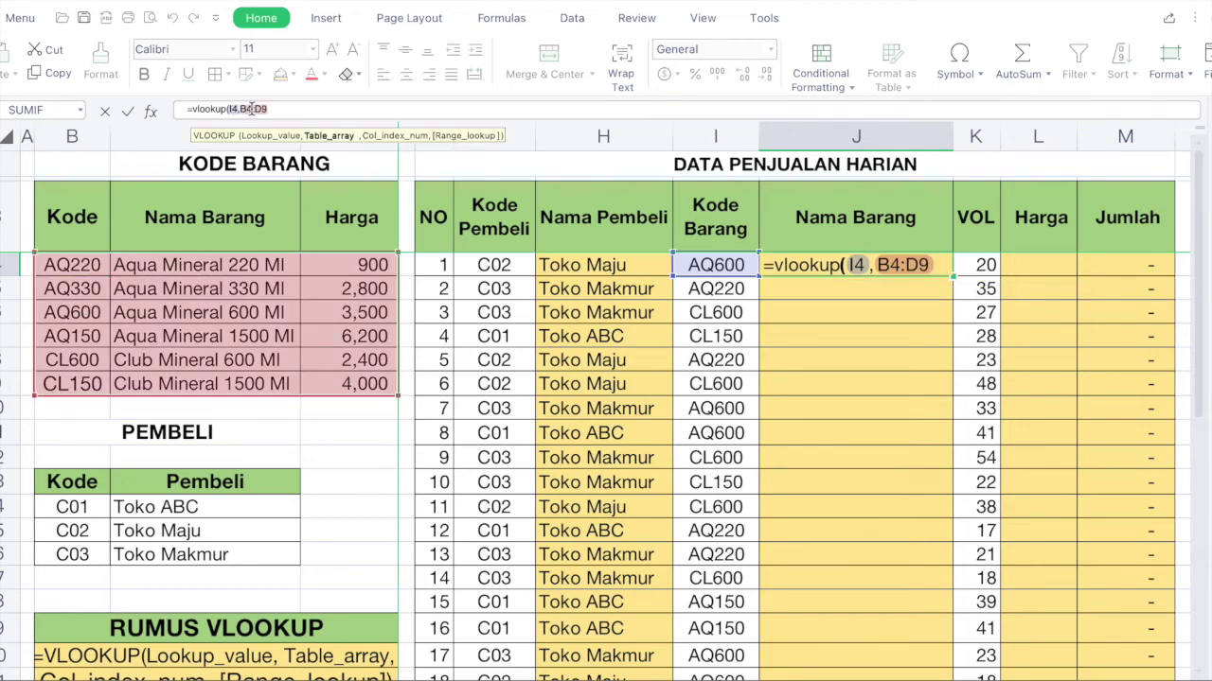
pyautogui.press('F4')
pyautogui.click(323, 111)
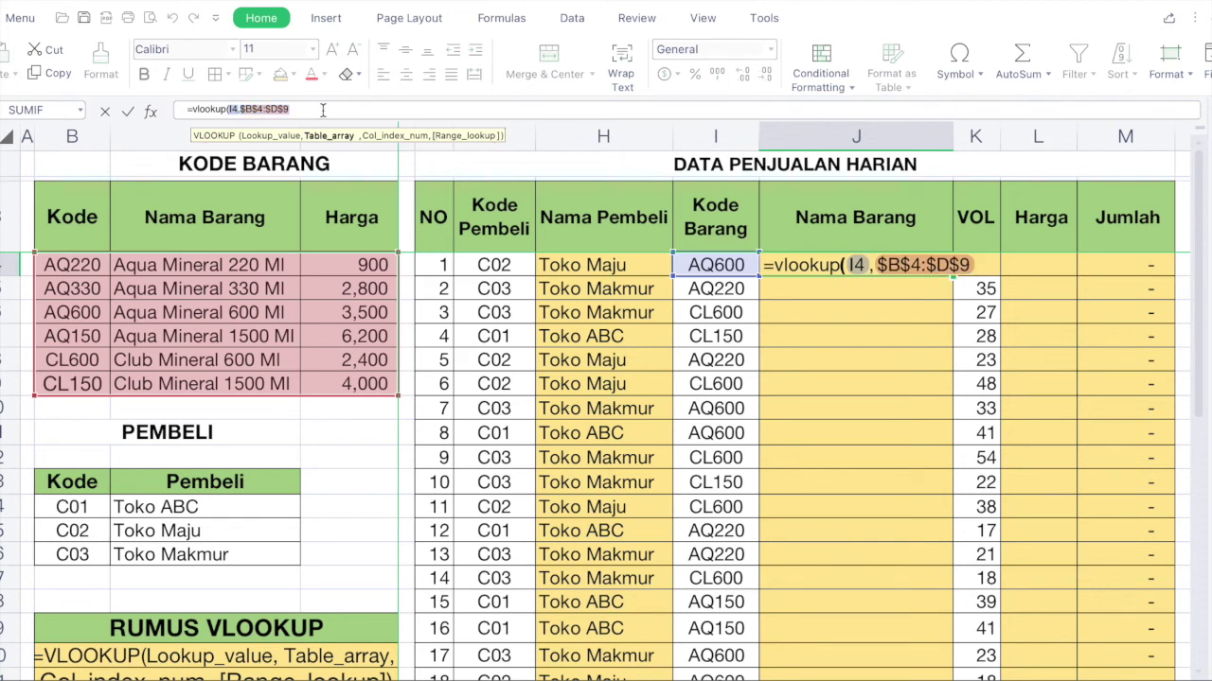
# Complete the J4 formula with column index 2 and FALSE for an exact match, and enter it.
pyautogui.write(',')
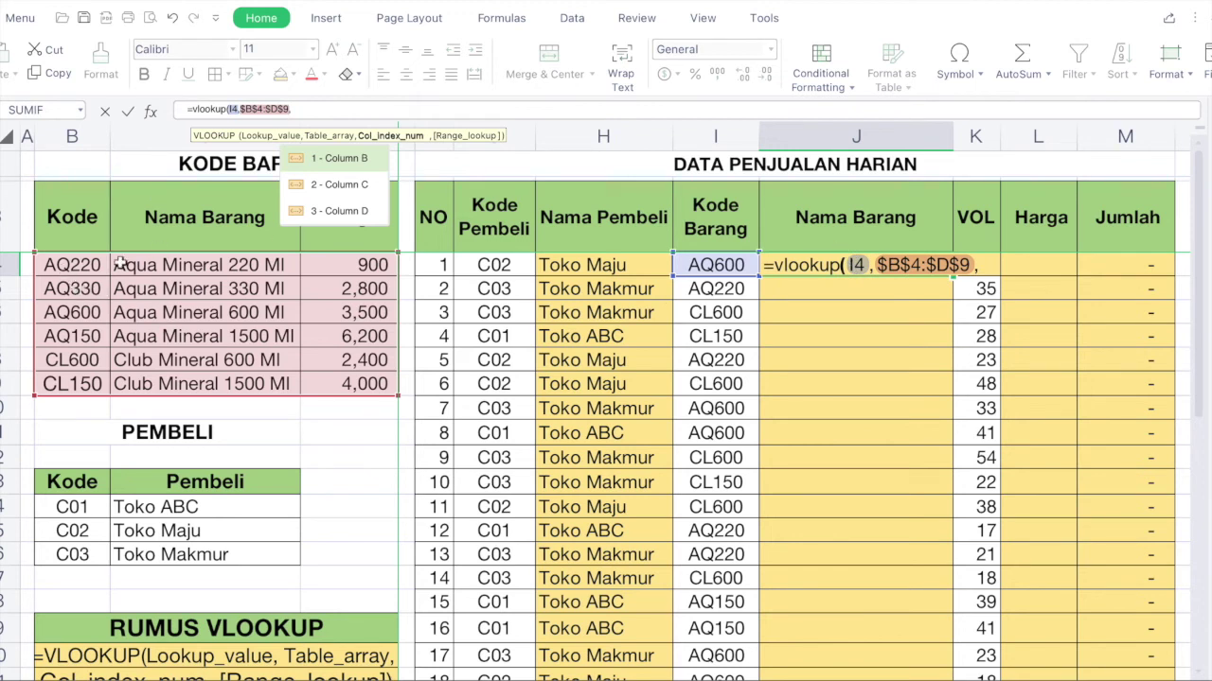
pyautogui.write('2')
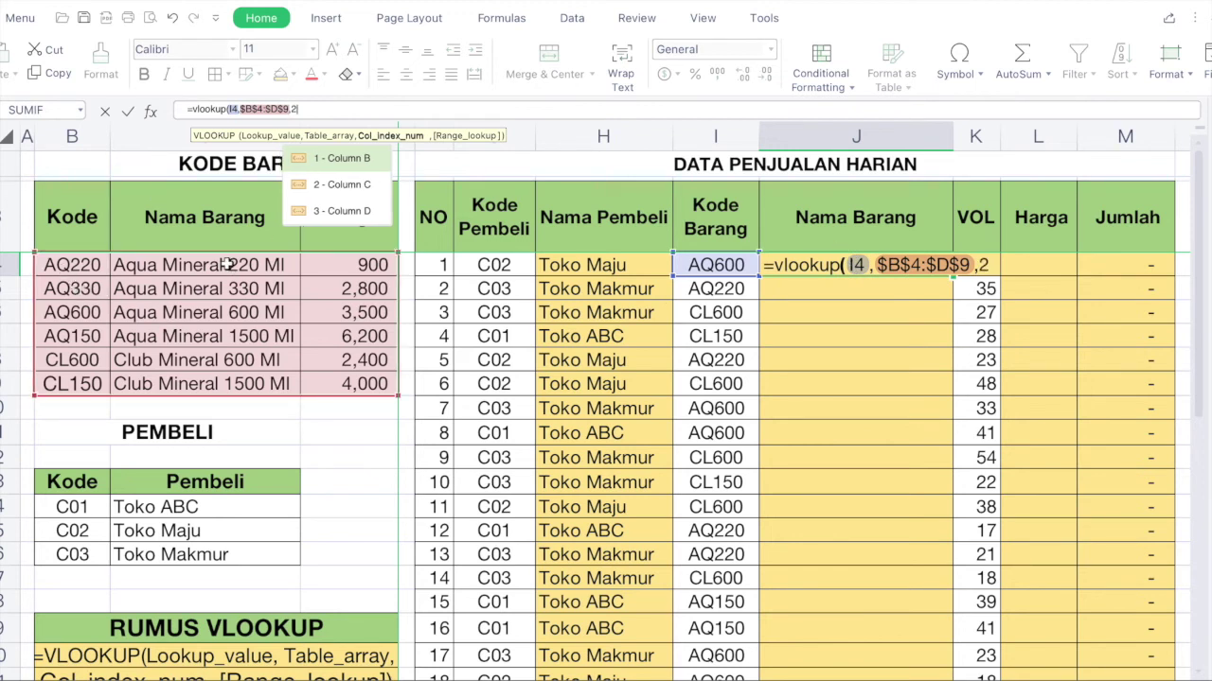
pyautogui.write(',')
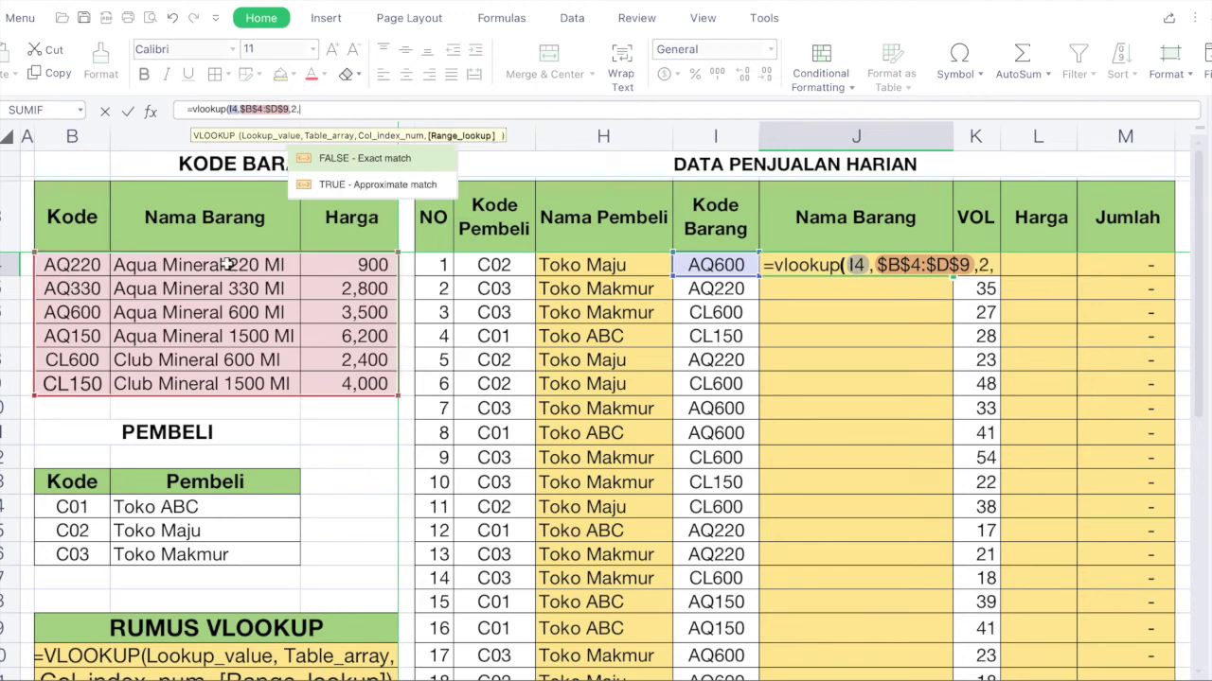
pyautogui.click(338, 158)
pyautogui.write(')')
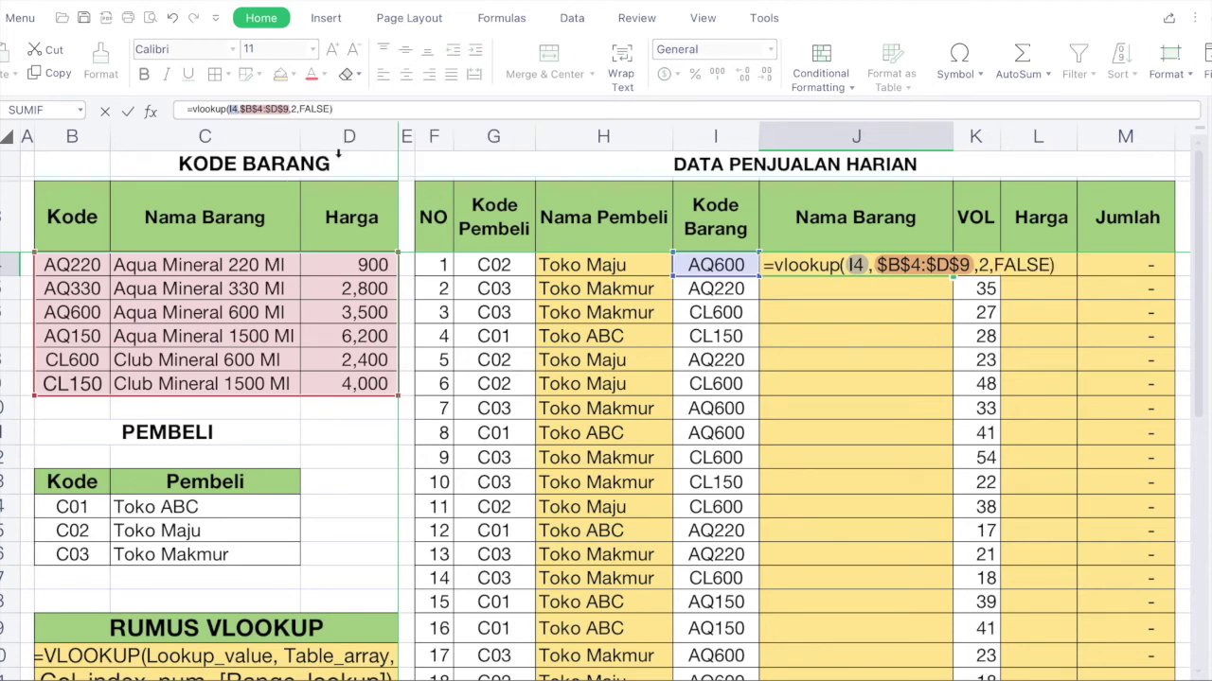
pyautogui.press('Return')
# Copy the J4 formula into the remaining Nama Barang cells, J5 to J24, and check the filled item names.
pyautogui.press('Up')
pyautogui.hotkey('ctrl', 'c')
pyautogui.press('Down')
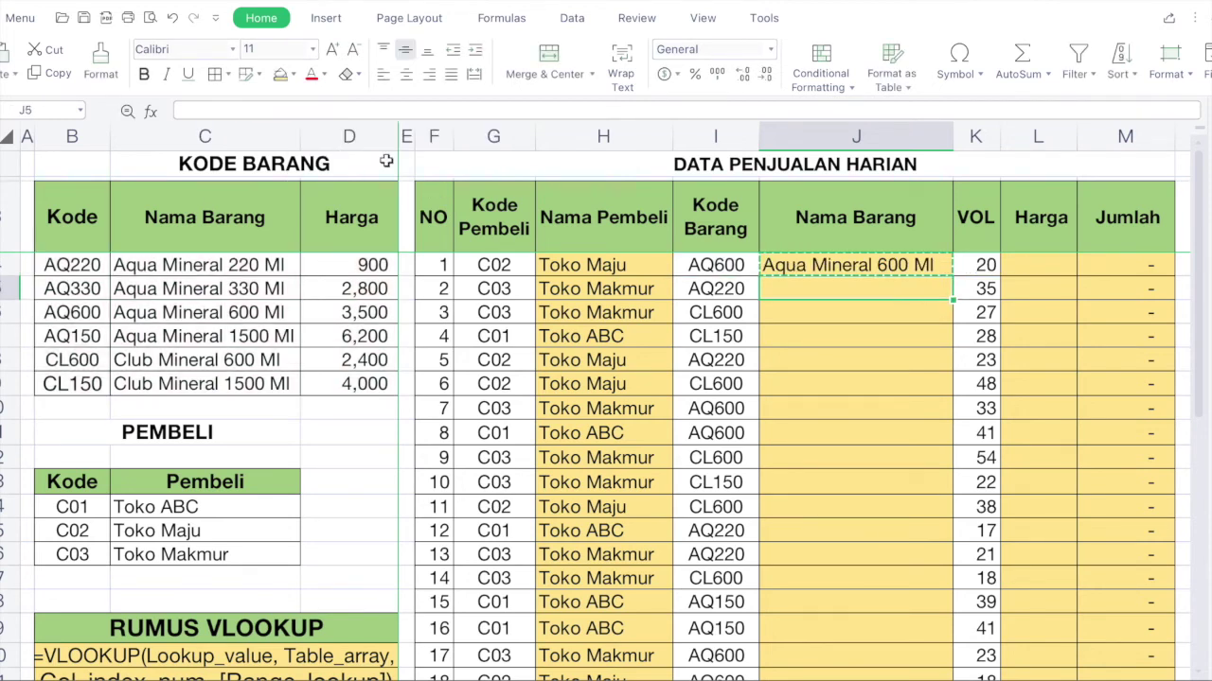
pyautogui.scroll(-5, 725, 351)
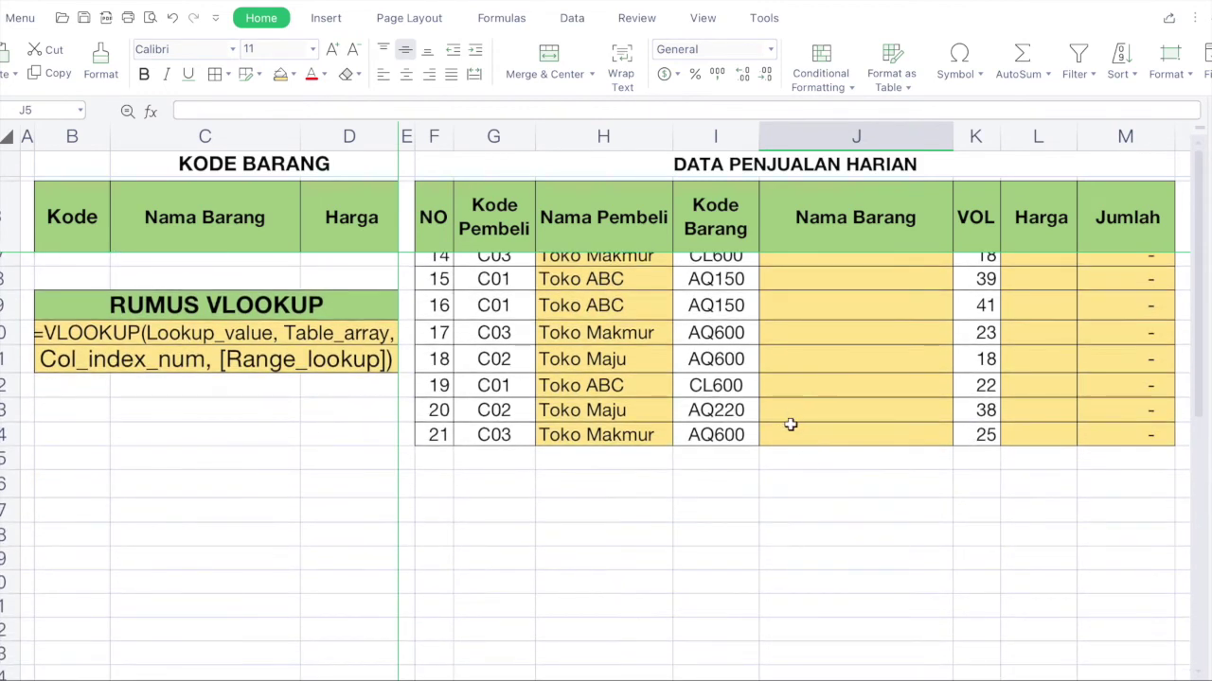
pyautogui.keyDown('shift'); pyautogui.click(791, 425); pyautogui.keyUp('shift')
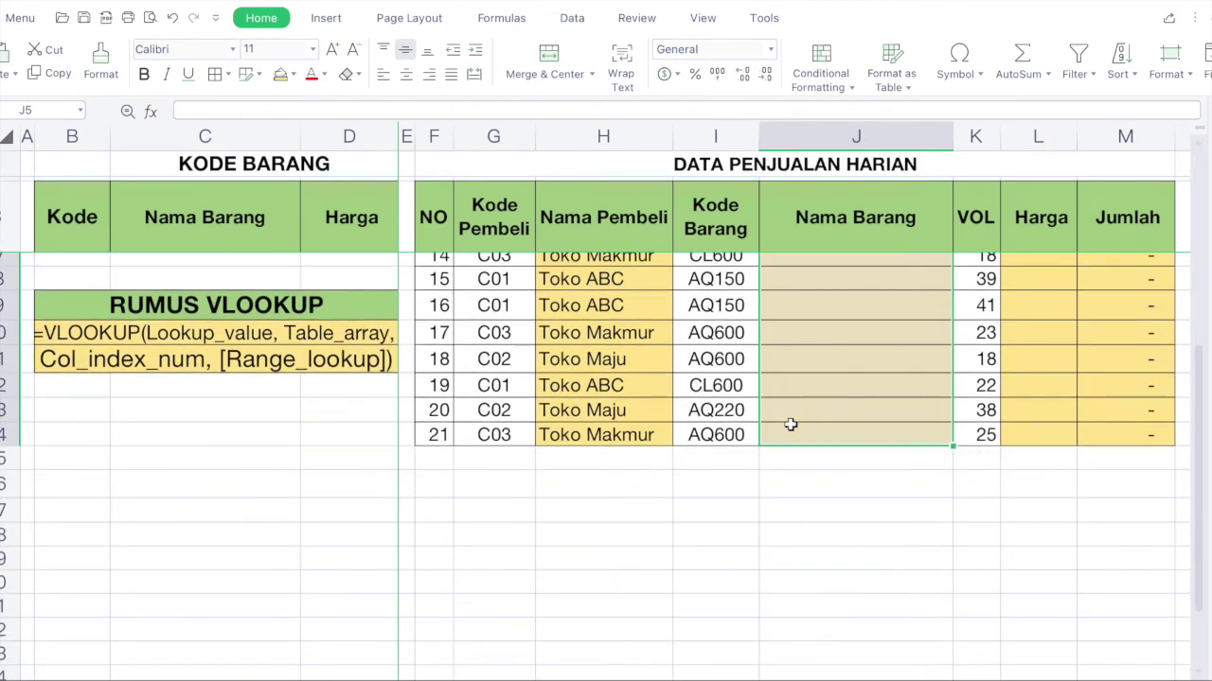
pyautogui.click(17, 79)
pyautogui.click(49, 98)
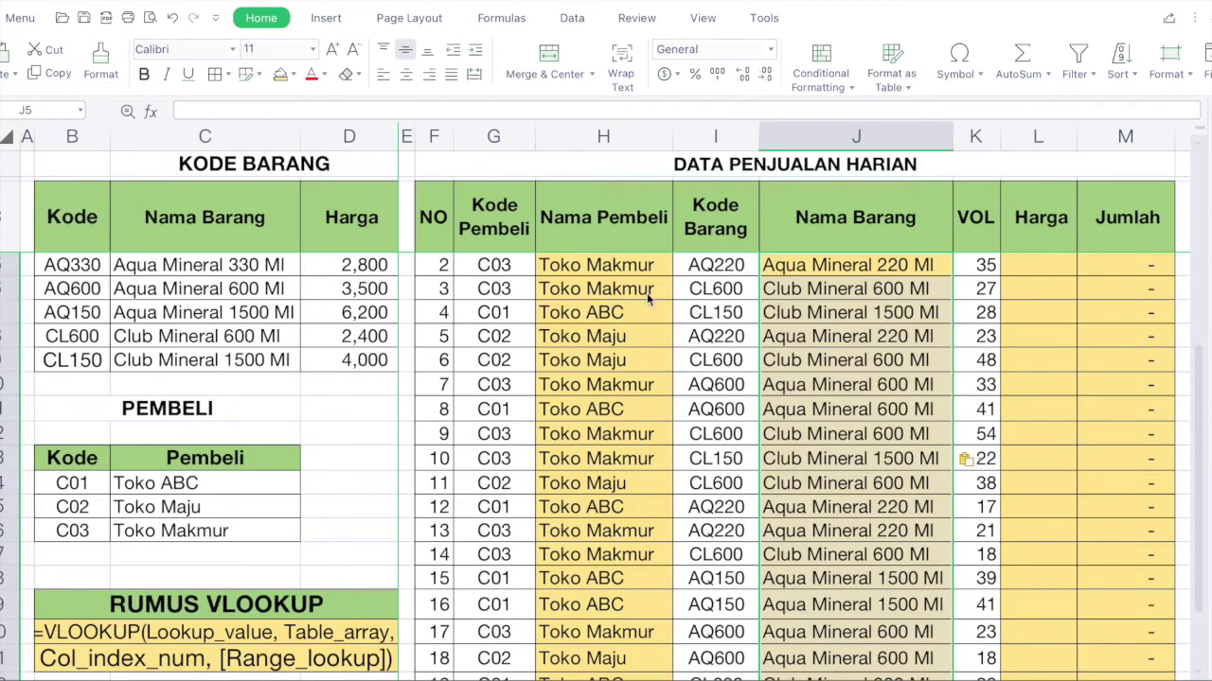
pyautogui.scroll(1, 848, 422)
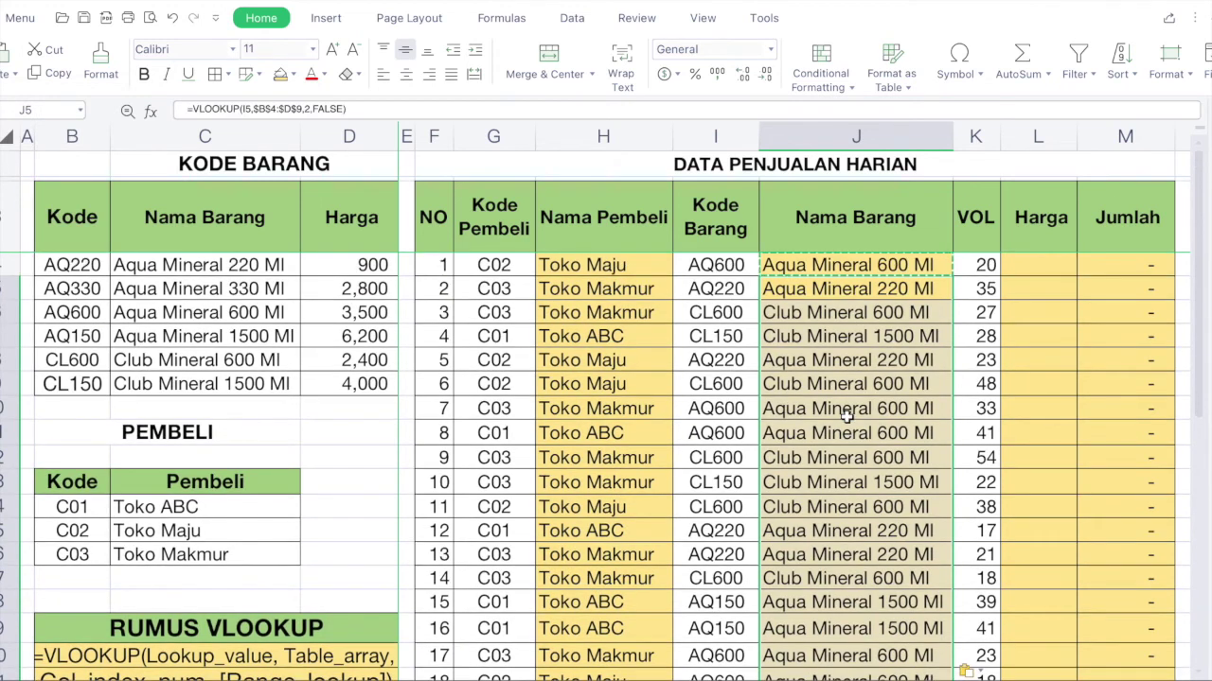
# Compare the sales table's empty Harga column and its Kode Barang column with the KODE BARANG data in B4:D9.
pyautogui.click(1033, 257)
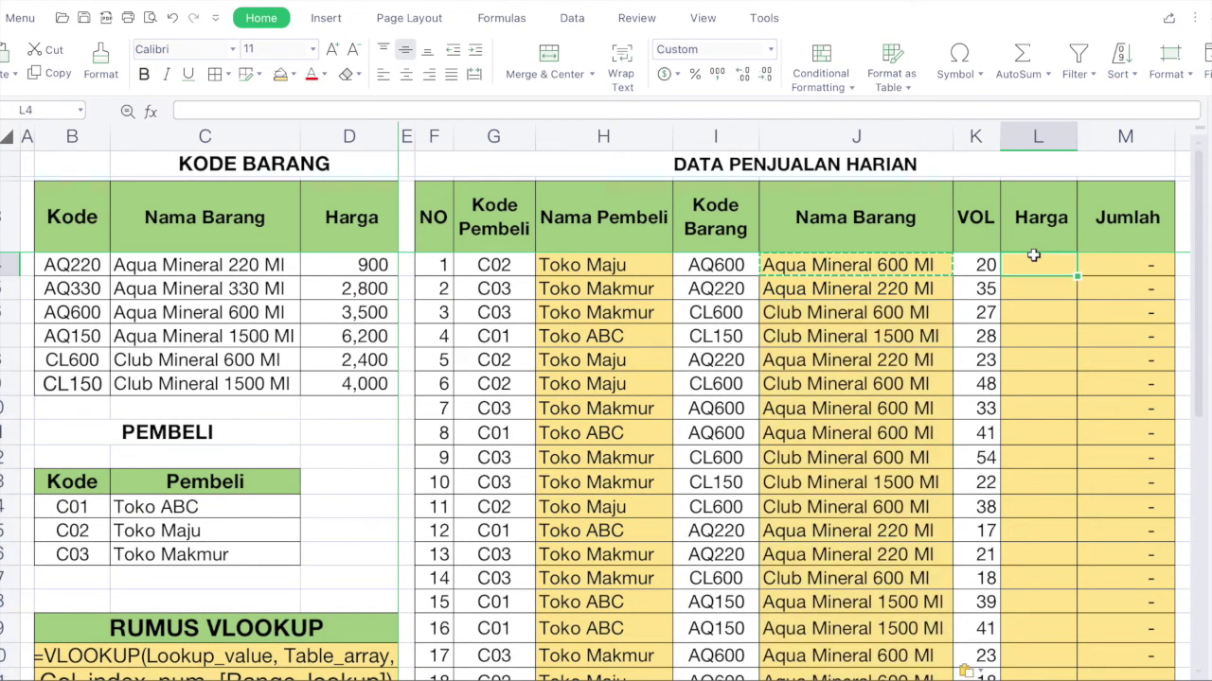
pyautogui.click(732, 266)
pyautogui.click(725, 138)
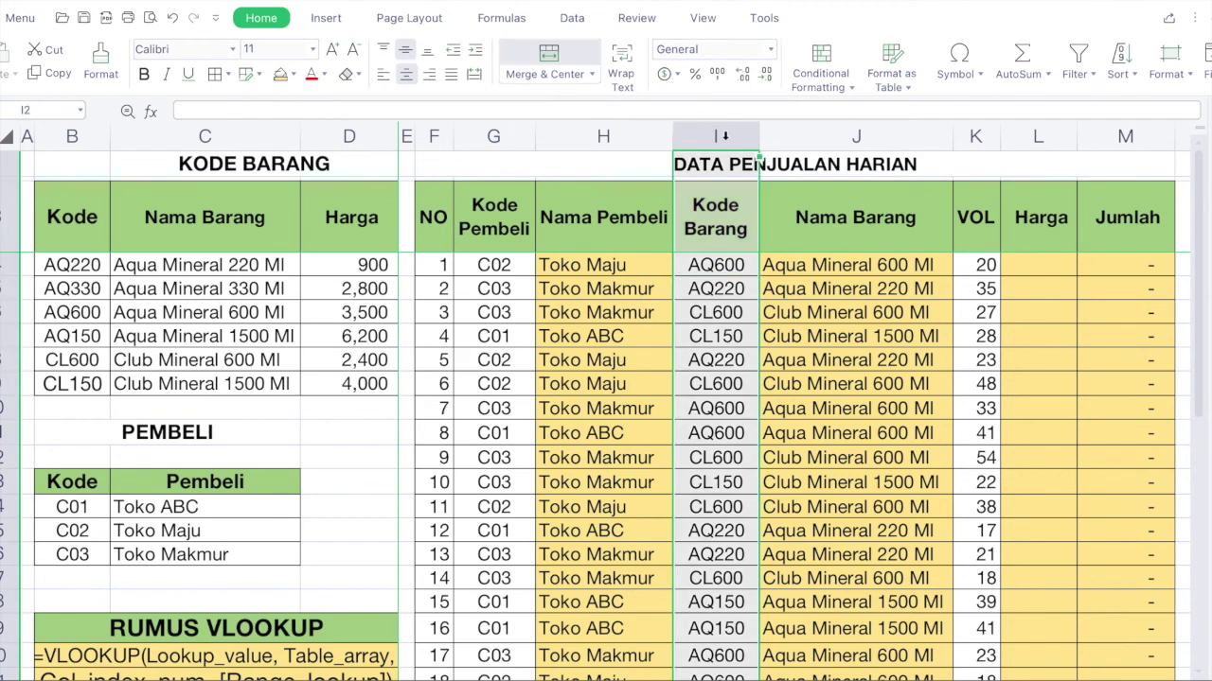
pyautogui.click(1036, 134)
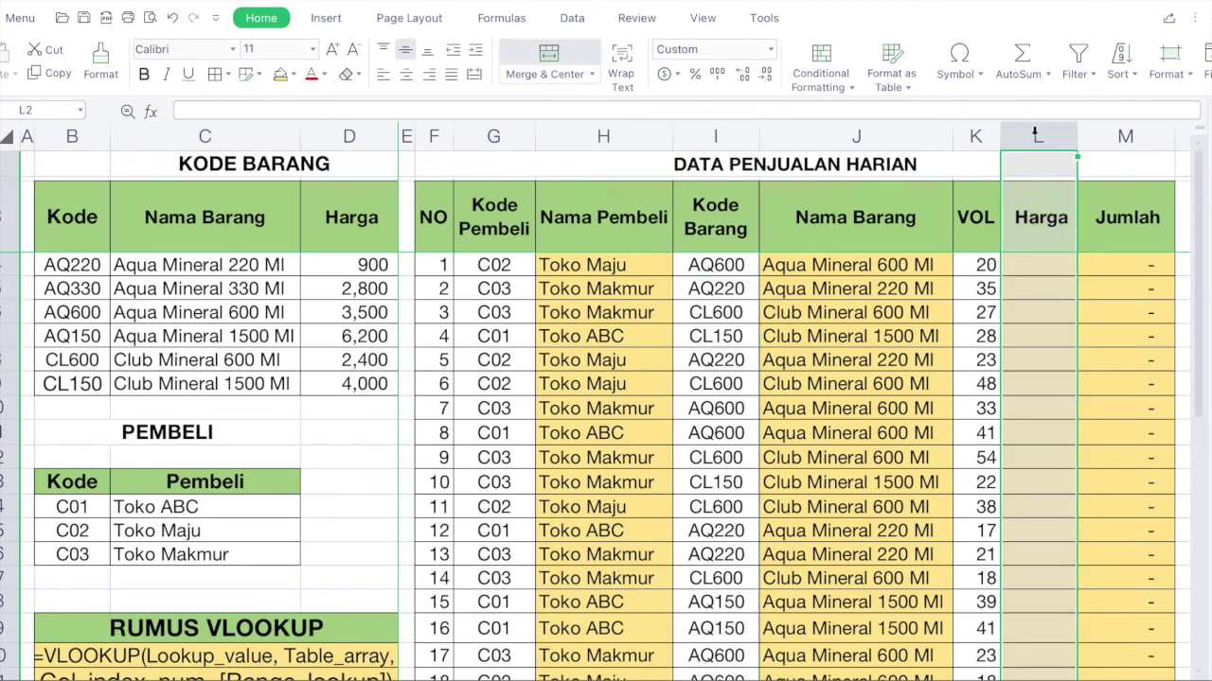
pyautogui.click(1034, 267)
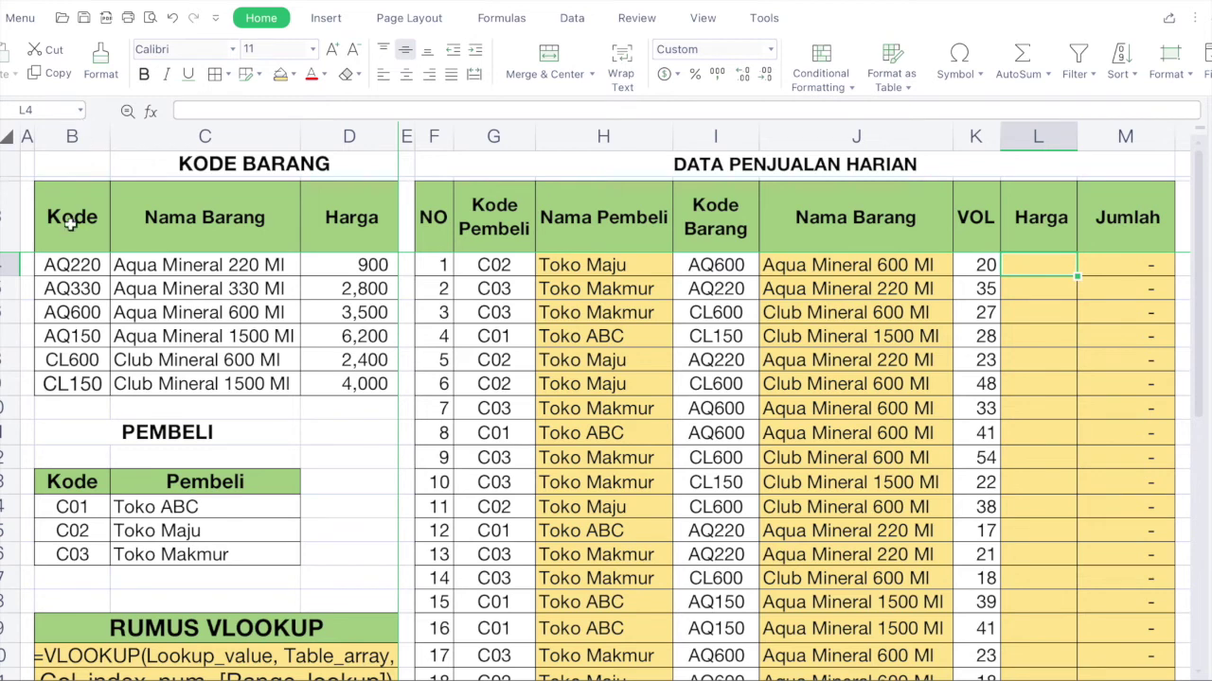
pyautogui.click(74, 265)
pyautogui.keyDown('shift'); pyautogui.click(330, 381); pyautogui.keyUp('shift')
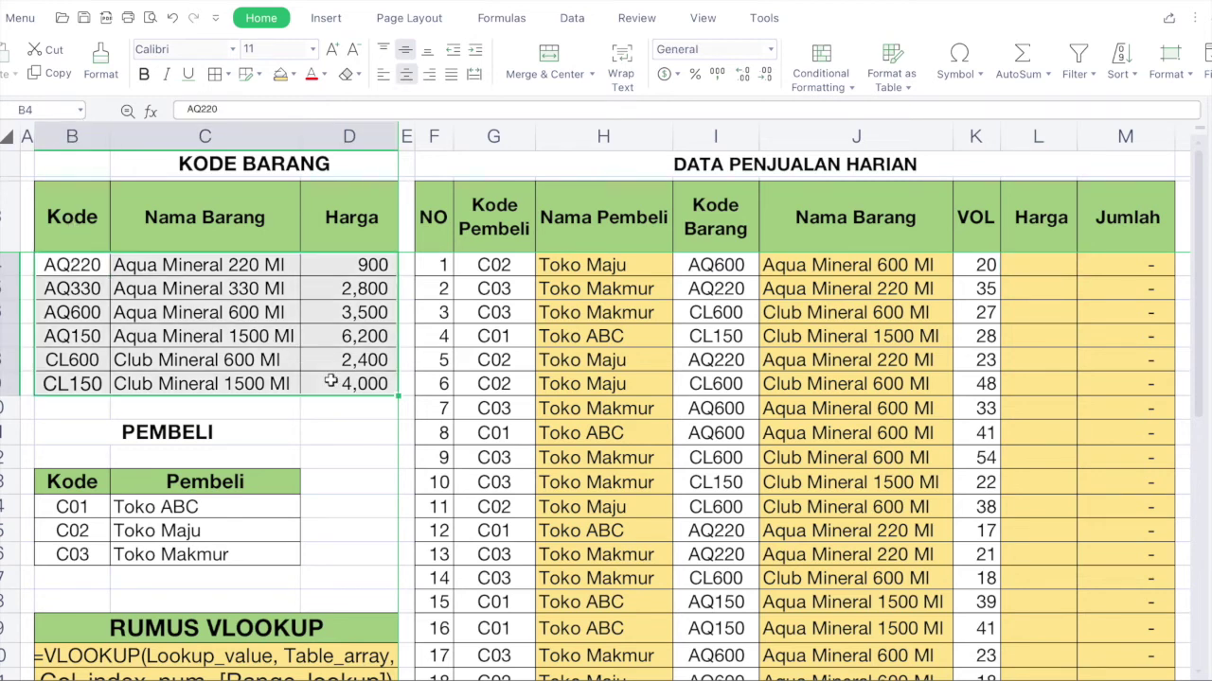
# Start a VLOOKUP formula in the first Harga cell, L4, with Kode Barang cell I4 as the lookup value.
pyautogui.click(1030, 271)
pyautogui.write('=')
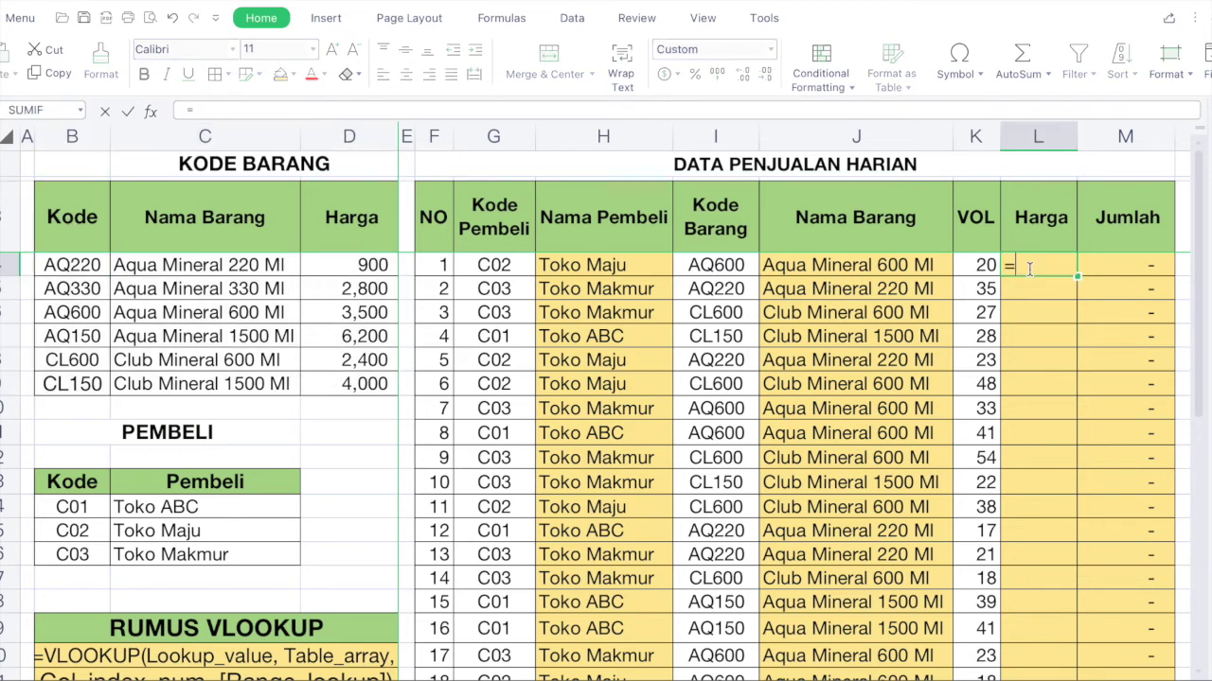
pyautogui.write('vlookup(')
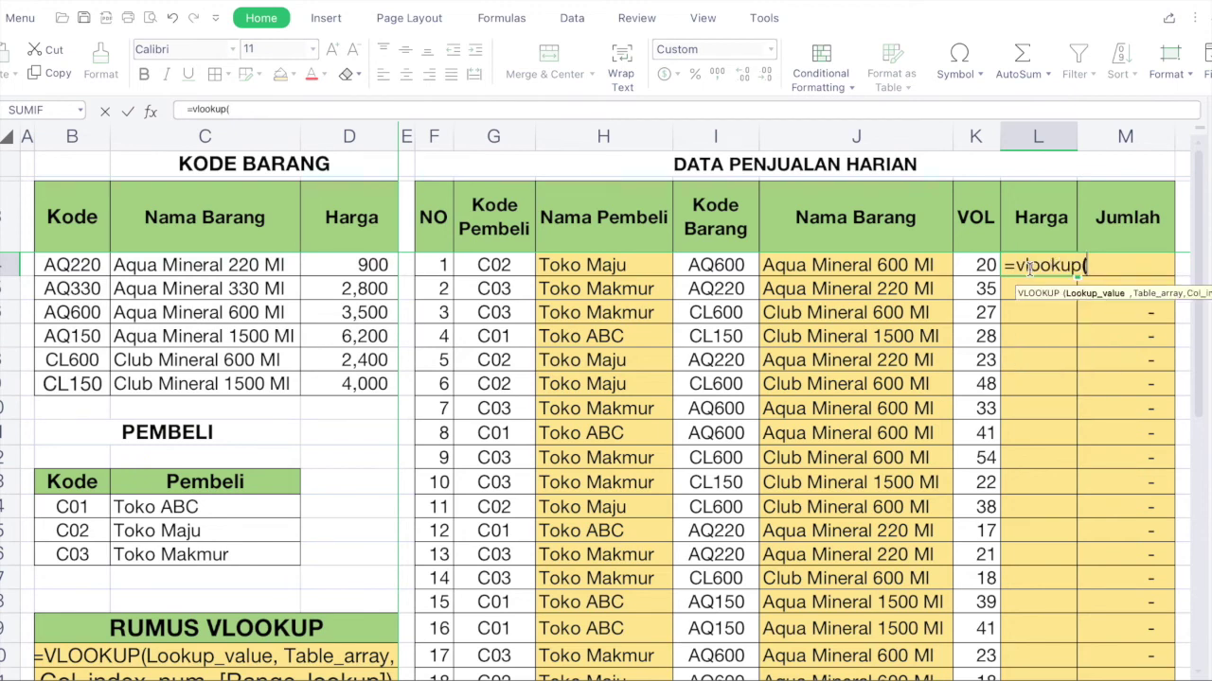
pyautogui.click(716, 270)
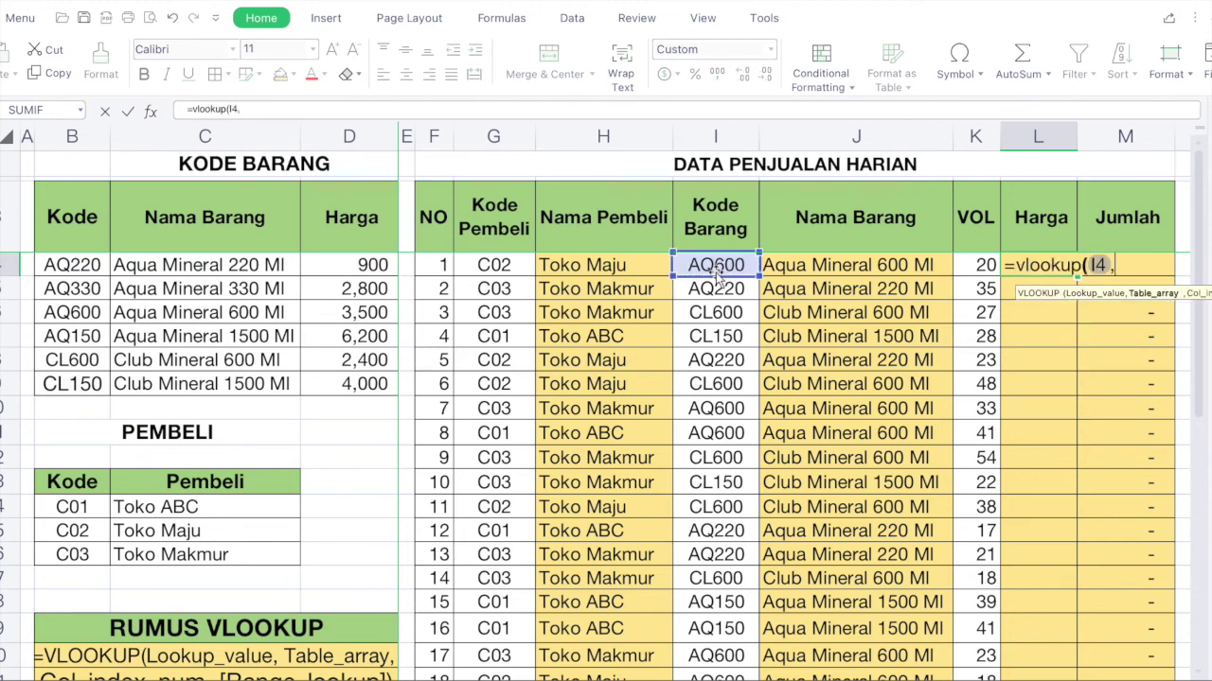
pyautogui.write(',')
# Set the L4 formula's table array to the KODE BARANG data as the absolute range $B$4:$D$9.
pyautogui.click(95, 265)
pyautogui.keyDown('shift'); pyautogui.click(354, 383); pyautogui.keyUp('shift')
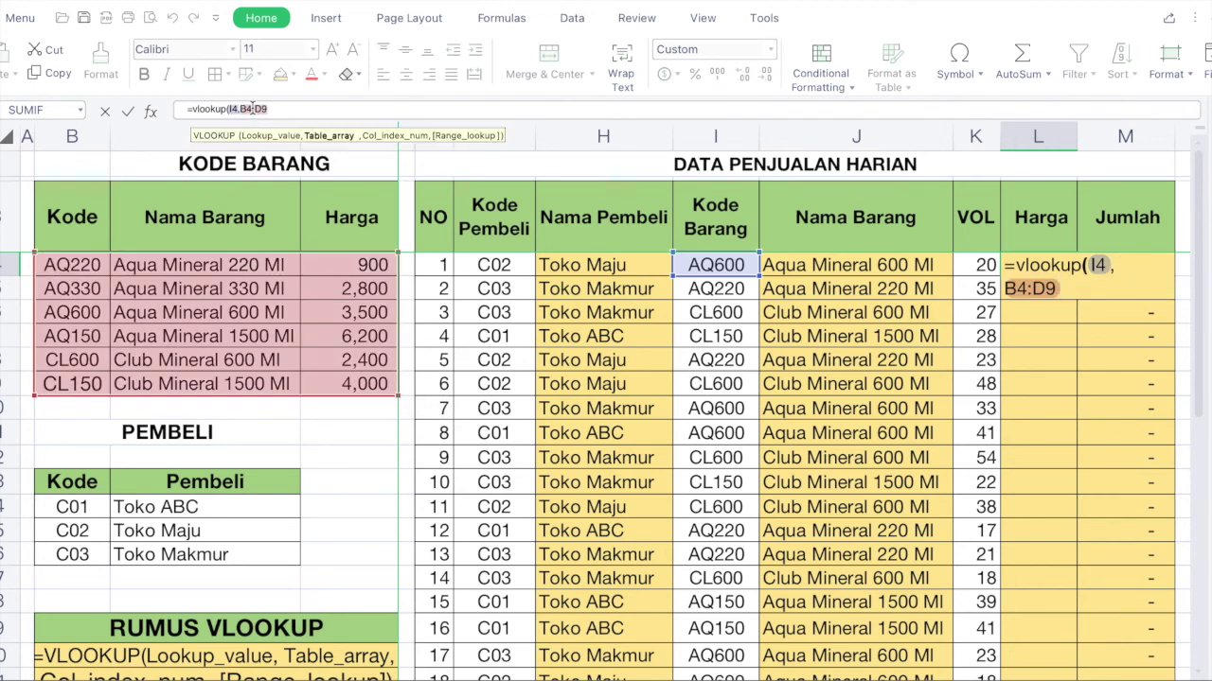
pyautogui.press('F4')
pyautogui.click(326, 110)
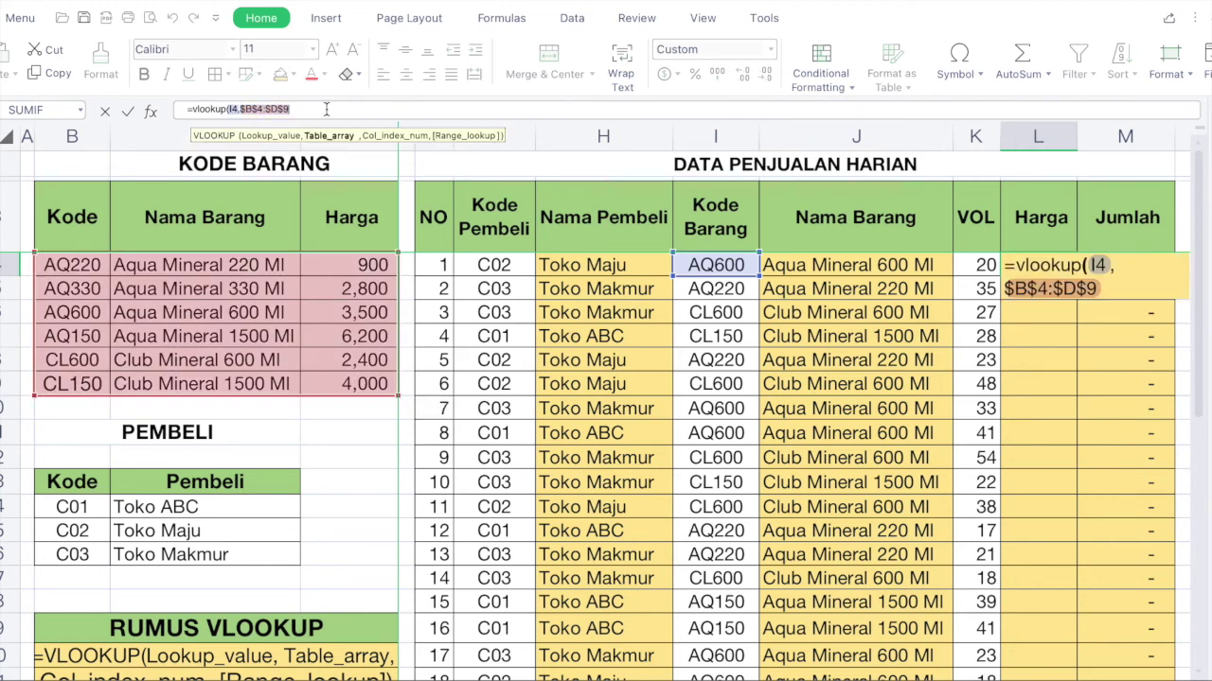
# Complete the L4 formula with column index 3 and FALSE for an exact match, and enter it.
pyautogui.write(',')
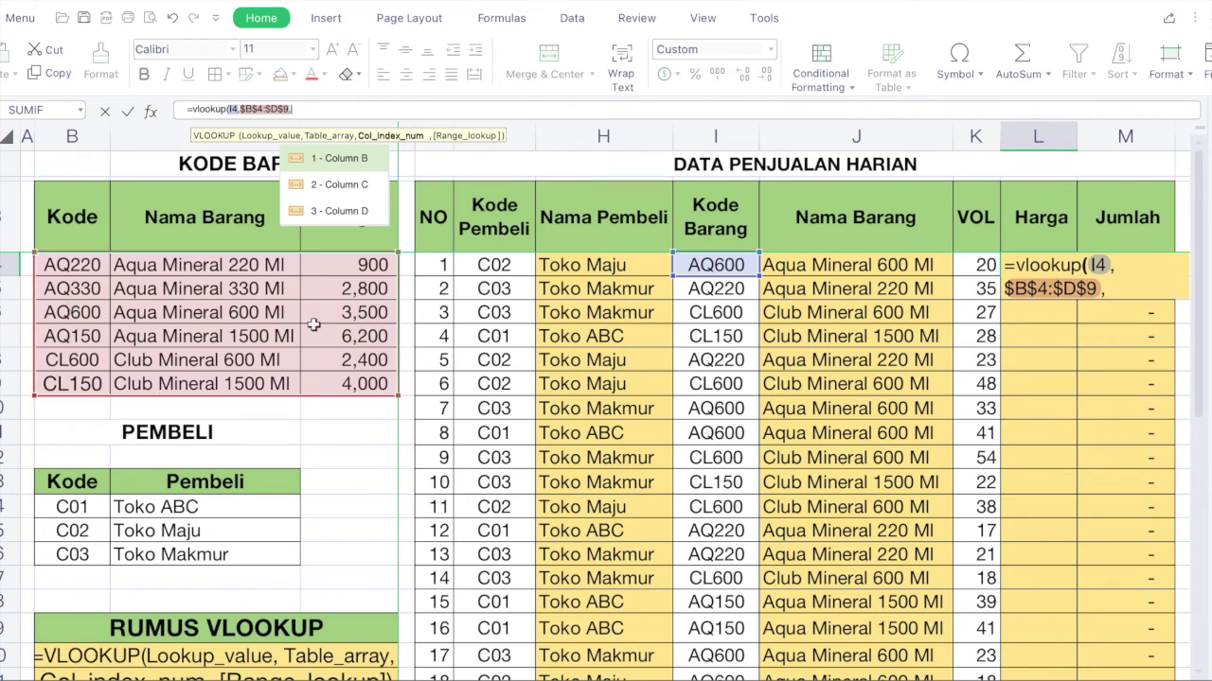
pyautogui.write('3')
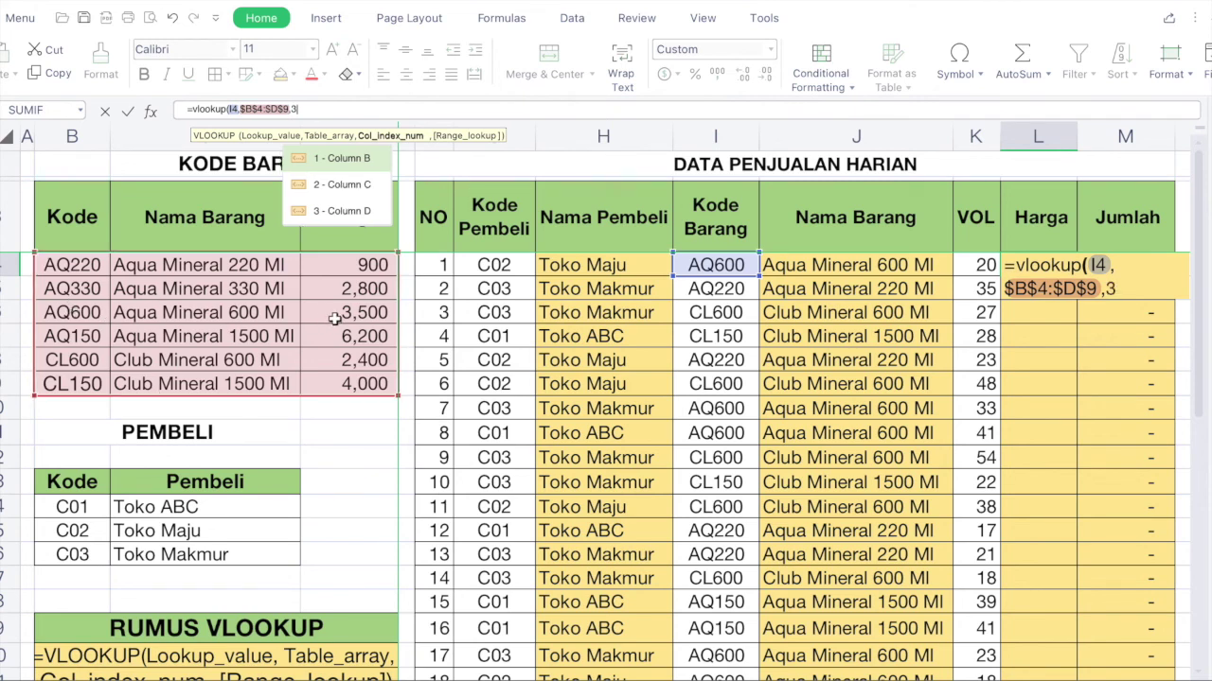
pyautogui.write(',')
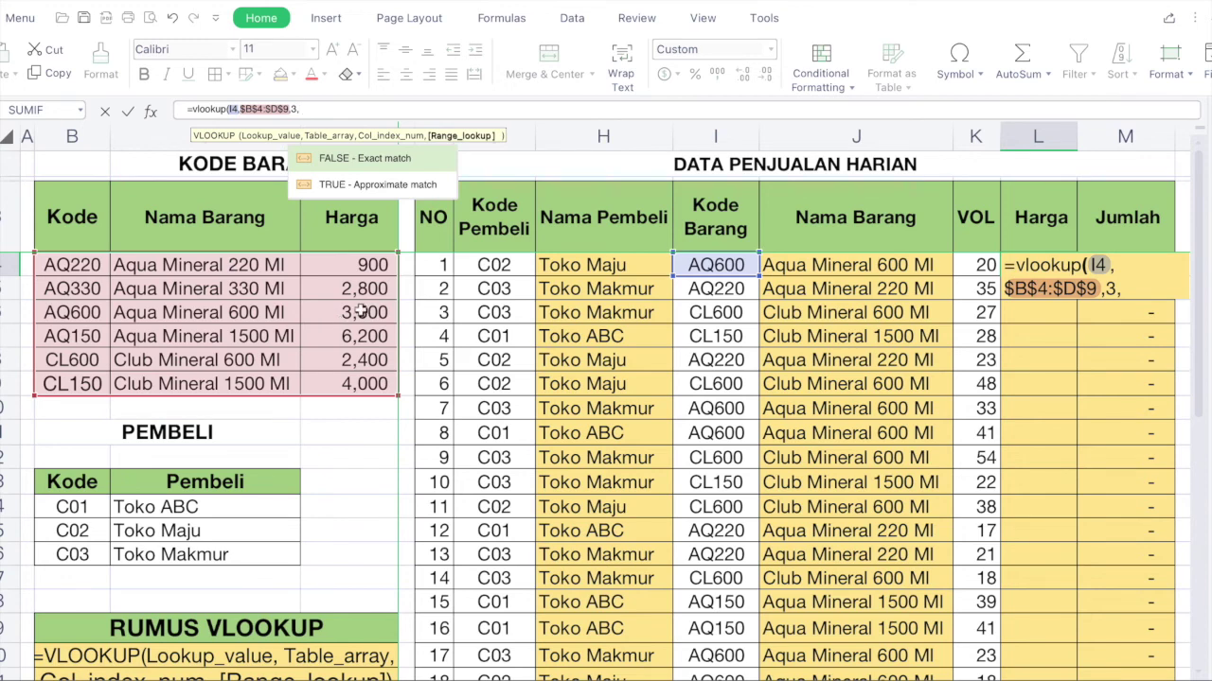
pyautogui.doubleClick(343, 160)
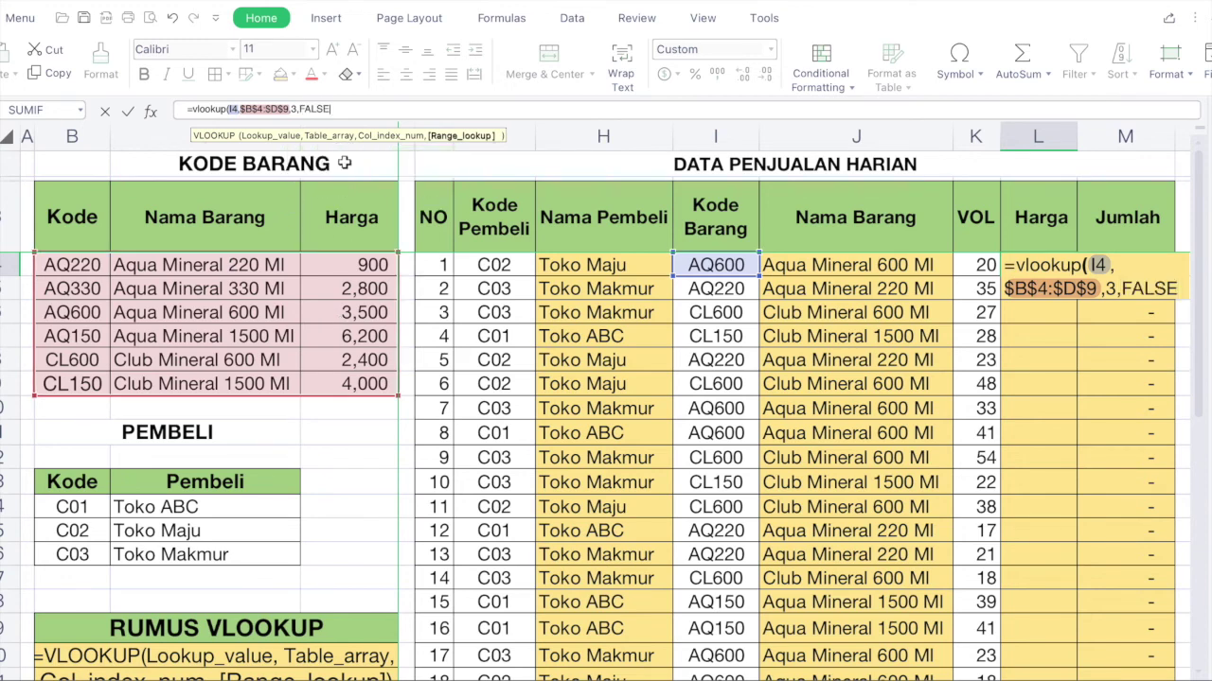
pyautogui.write(')')
pyautogui.press('Return')
# Copy the VLOOKUP formula from L4 to the remaining Harga cells L5:L24, pasting formulas only.
pyautogui.press('Up')
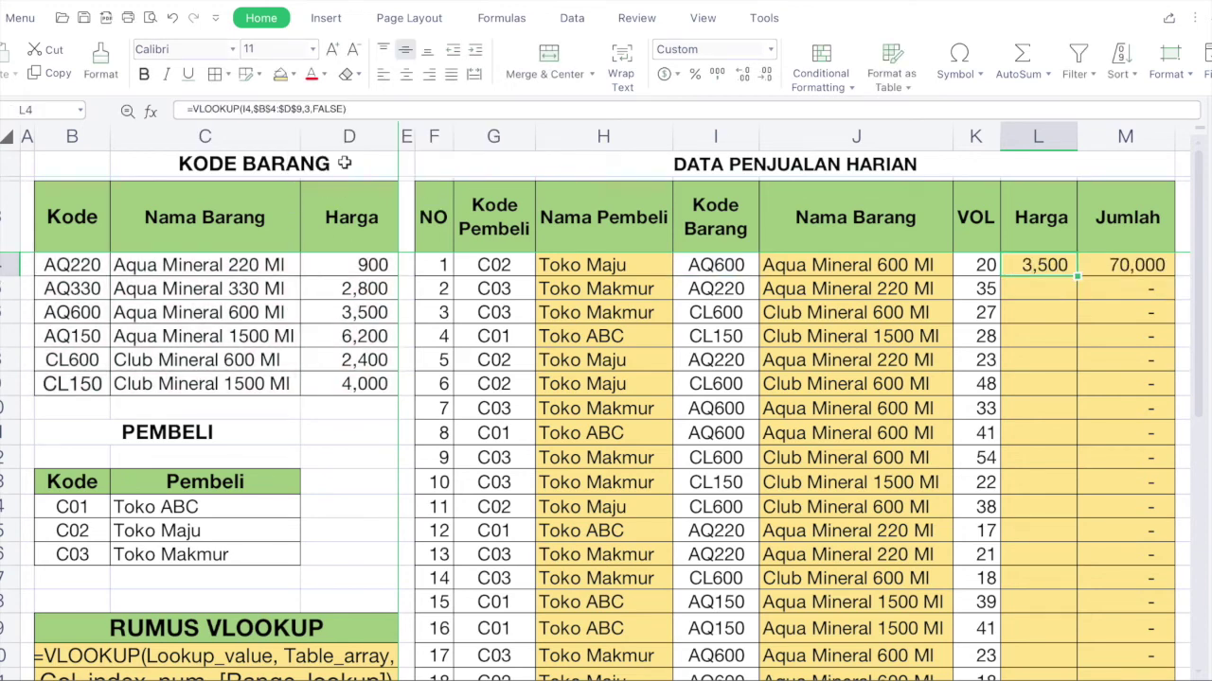
pyautogui.press('Down')
pyautogui.scroll(-5, 1020, 457)
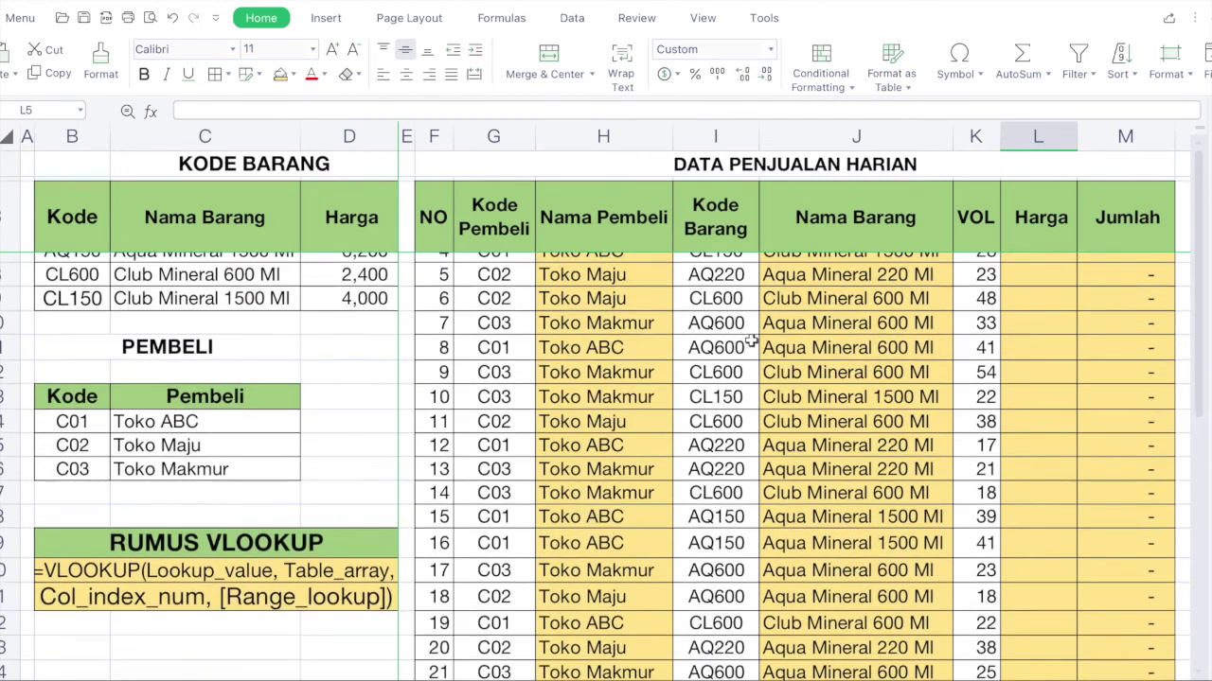
pyautogui.keyDown('shift'); pyautogui.click(1039, 398); pyautogui.keyUp('shift')
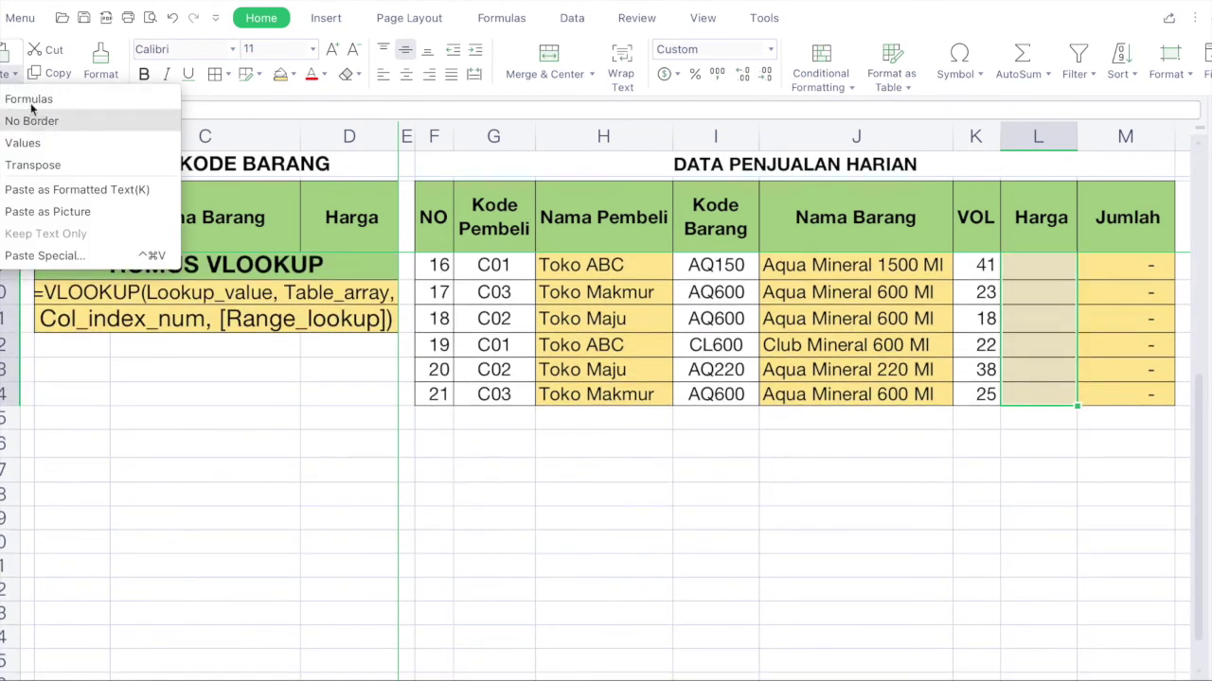
pyautogui.click(28, 99)
pyautogui.scroll(1, 932, 366)
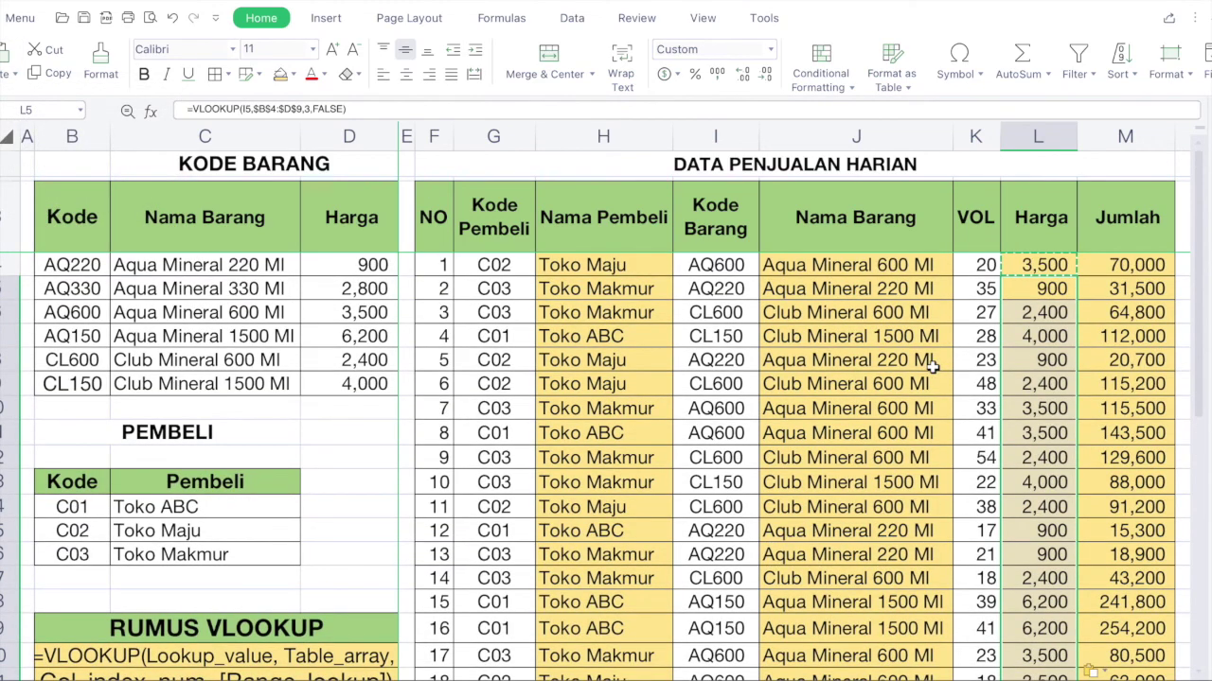
# Clear the existing formulas from the sales table's Jumlah column, M4:M24.
pyautogui.click(1146, 265)
pyautogui.scroll(-10, 1088, 342)
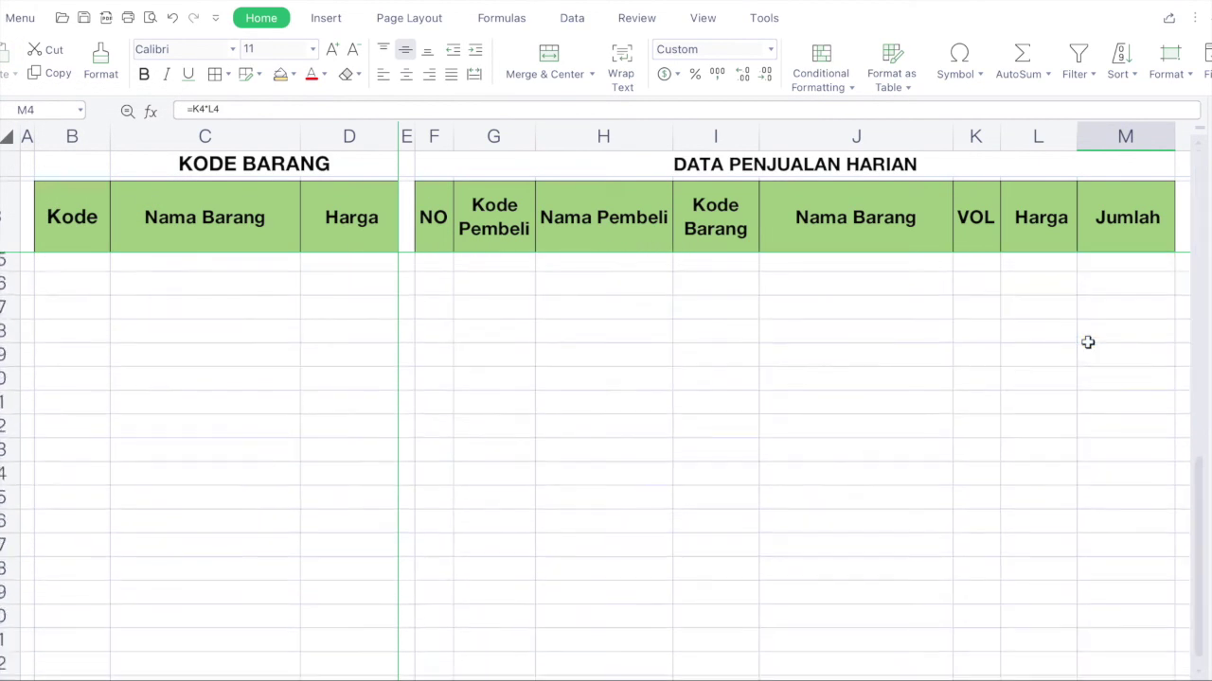
pyautogui.scroll(6, 1084, 307)
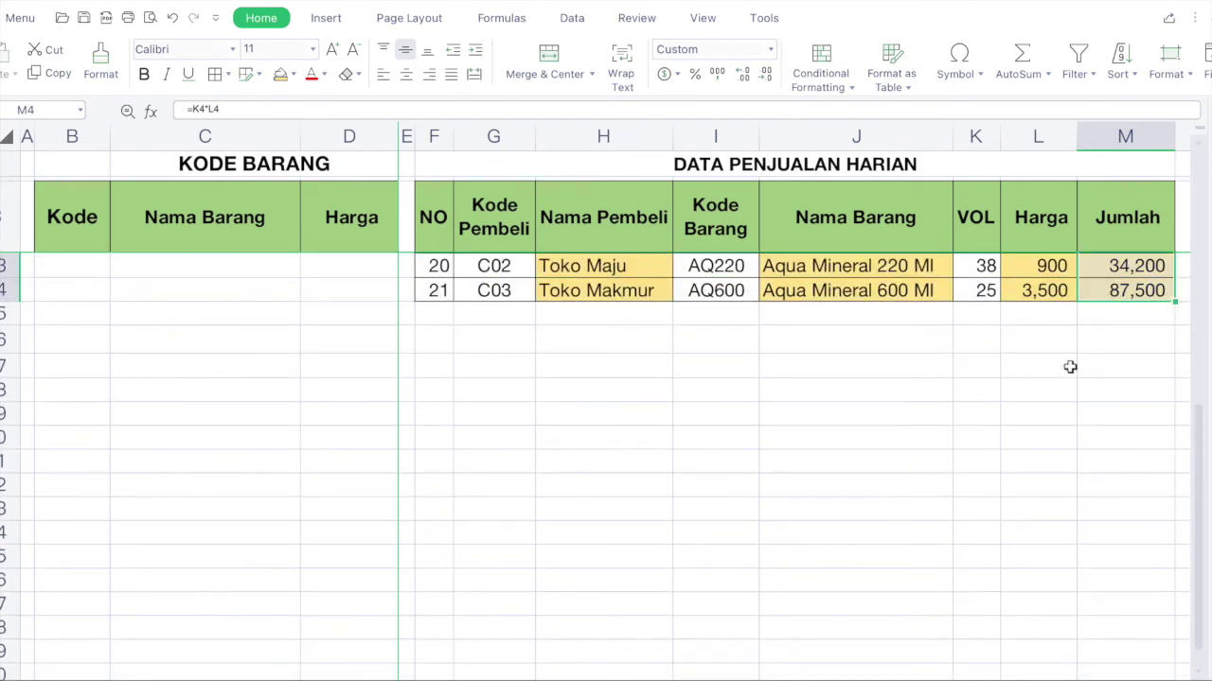
pyautogui.press('Delete')
pyautogui.scroll(3, 1058, 402)
pyautogui.scroll(5, 1058, 402)
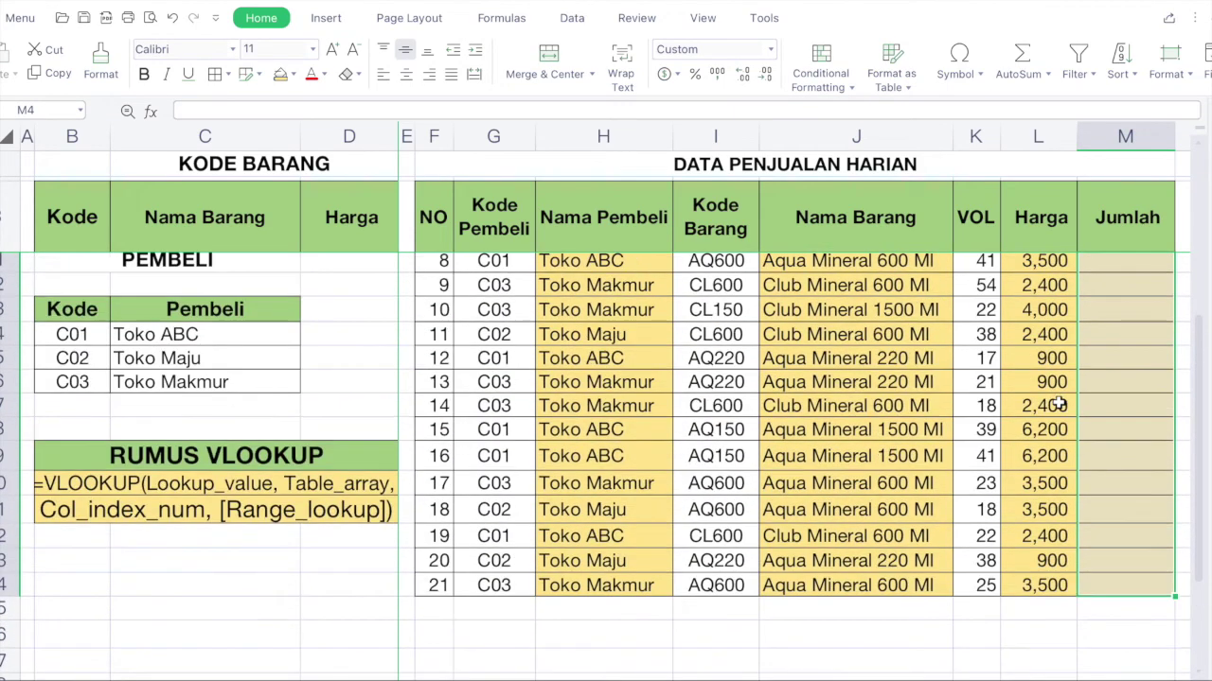
# Enter the formula =K4*L4 in the first Jumlah cell, M4, to multiply VOL by Harga.
pyautogui.click(1137, 267)
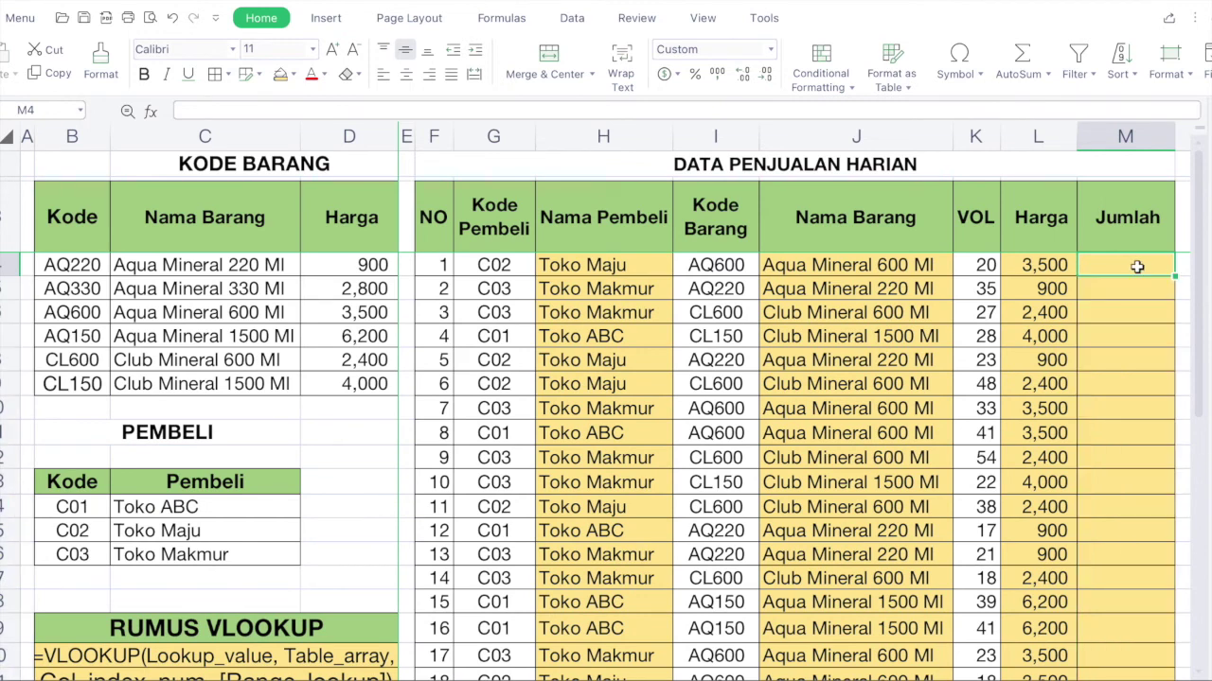
pyautogui.write('=')
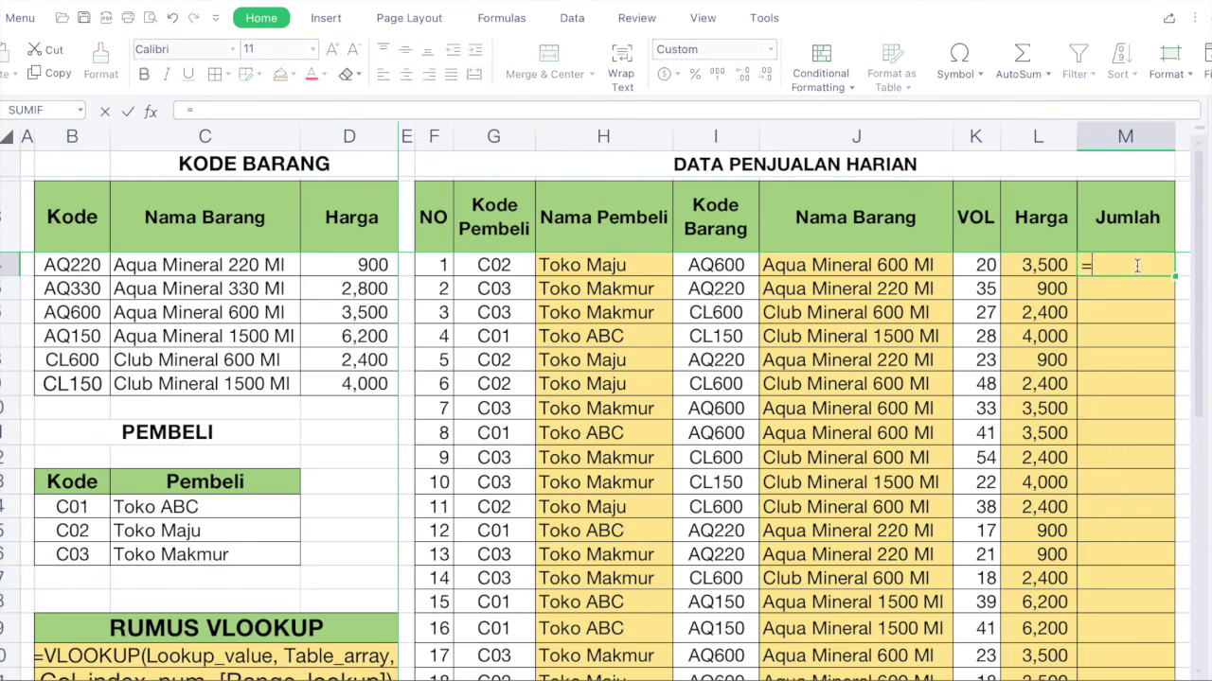
pyautogui.click(971, 269)
pyautogui.write('*')
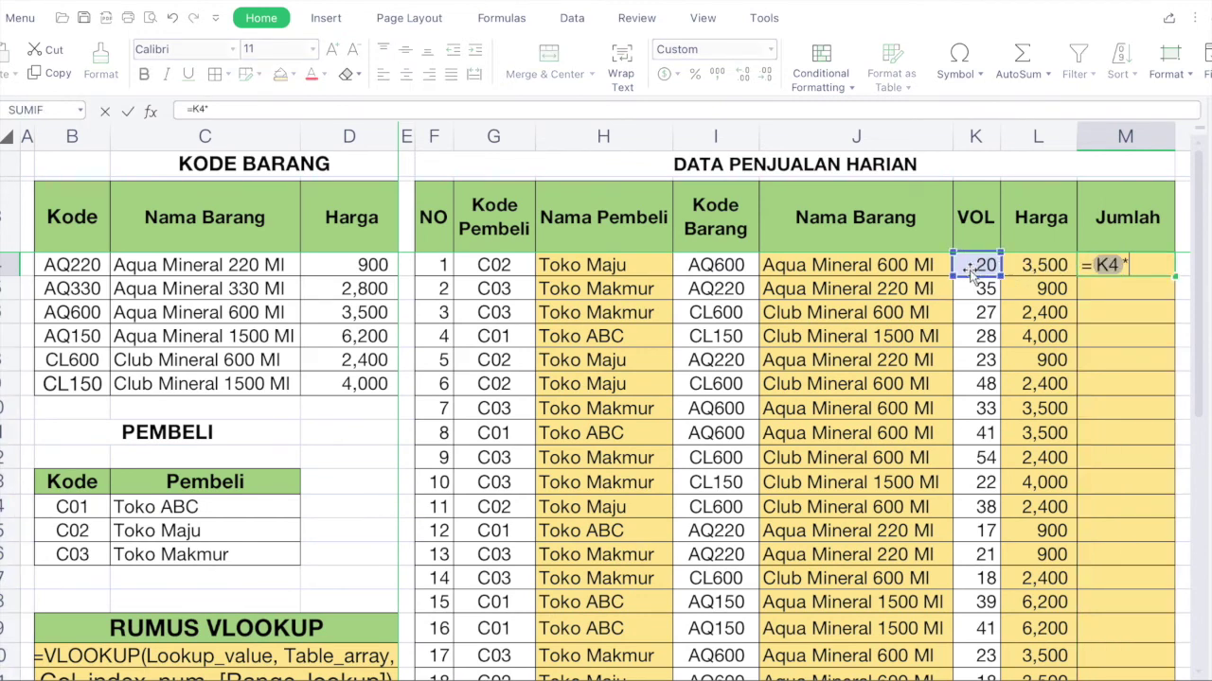
pyautogui.click(1025, 269)
pyautogui.press('Return')
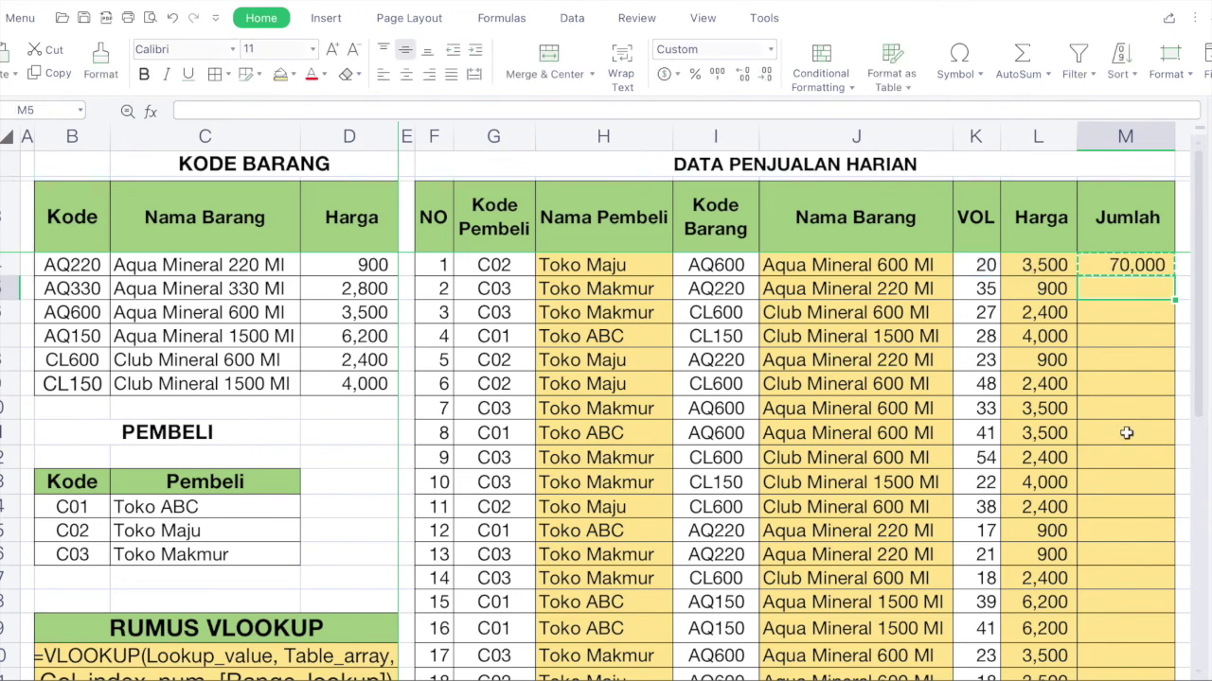
# Fill the remaining Jumlah cells M5:M24 with the copied M4 multiplication formula, pasting formulas only.
pyautogui.scroll(-3, 1122, 431)
pyautogui.keyDown('shift'); pyautogui.click(1119, 542); pyautogui.keyUp('shift')
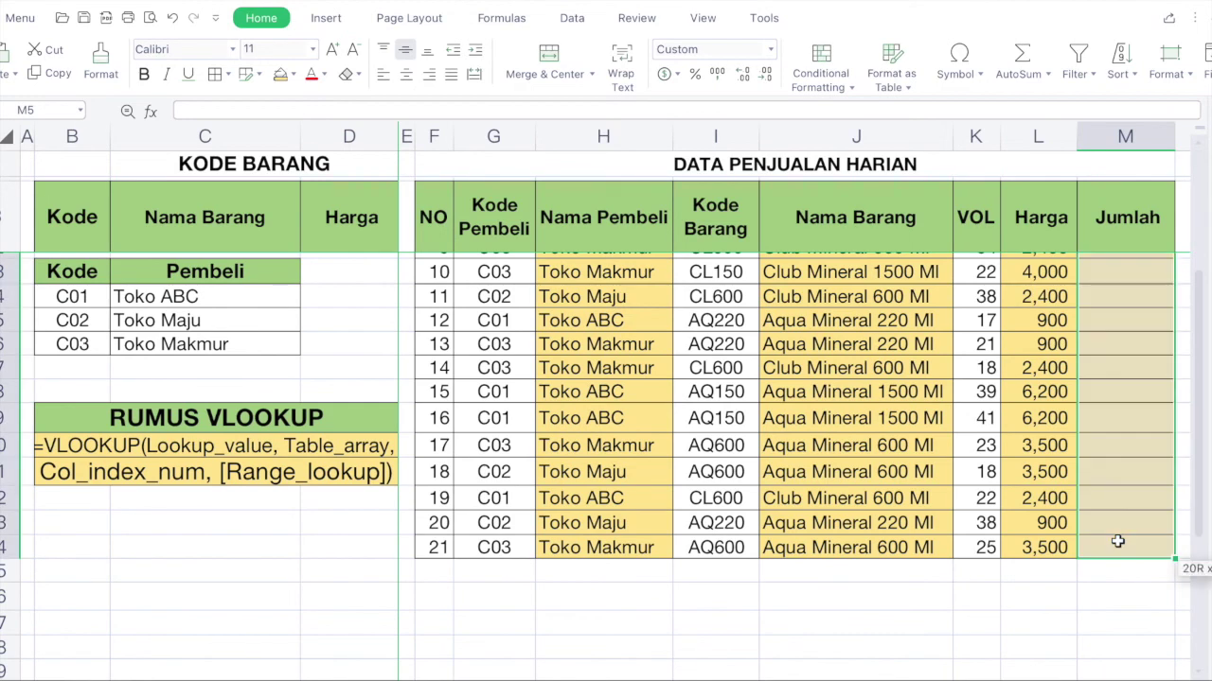
pyautogui.click(15, 74)
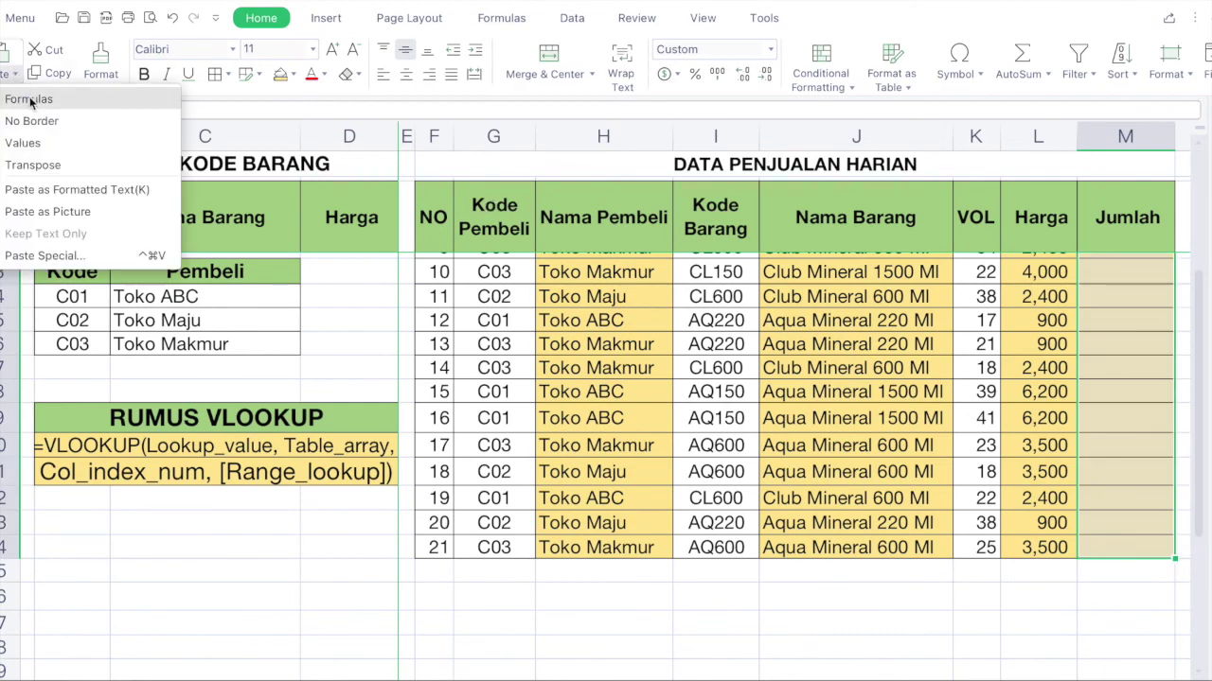
pyautogui.click(28, 95)
pyautogui.scroll(5, 744, 360)
pyautogui.press('Escape')
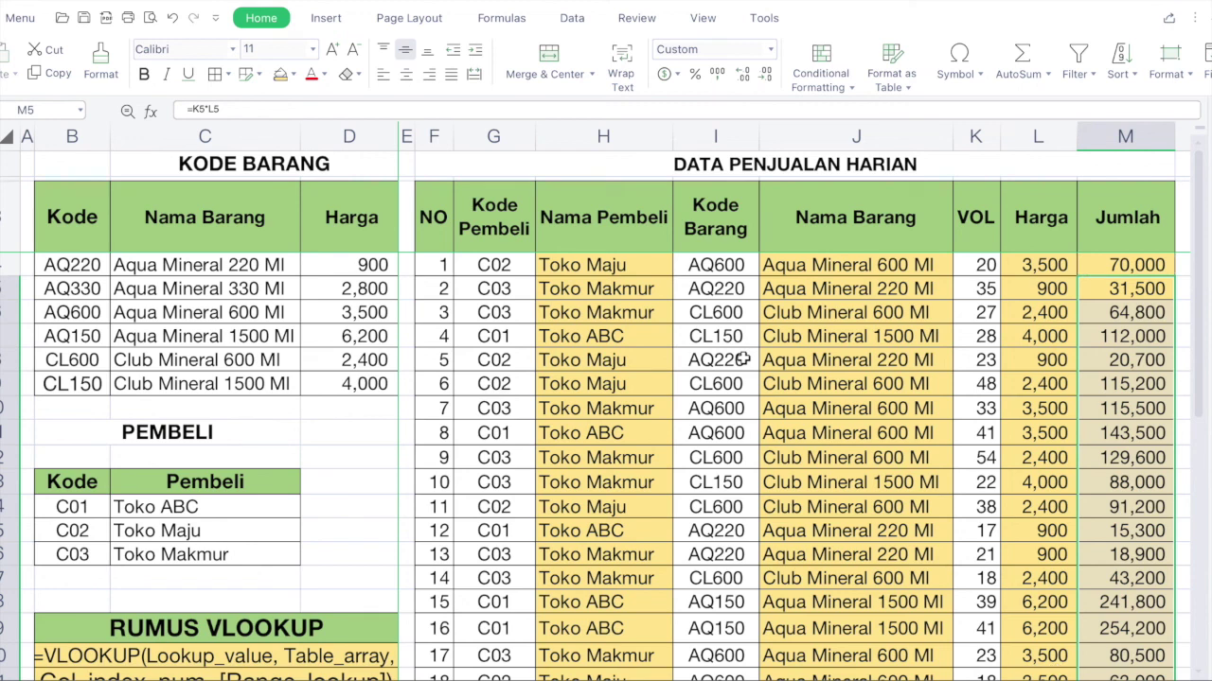